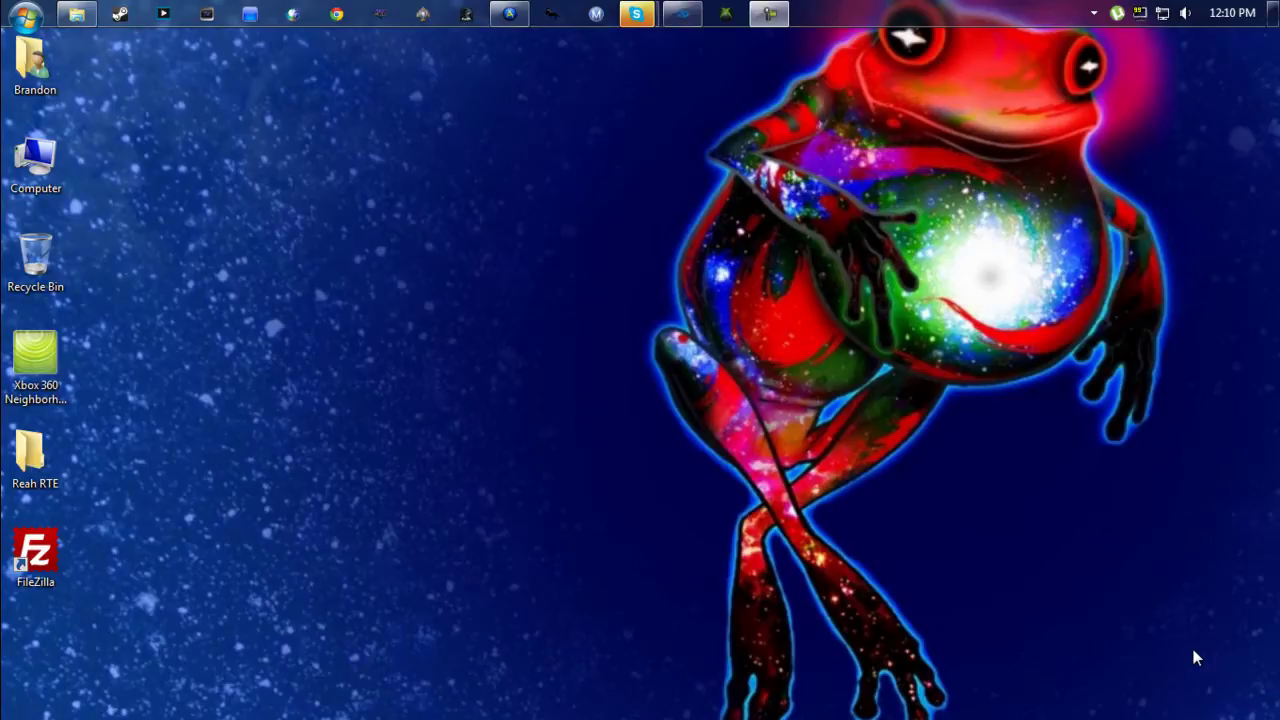
# Look over the Jtag console's drives in Xbox 360 Neighborhood and the files in the desktop's Reah RTE folder, closing both windows
pyautogui.doubleClick(48, 366)
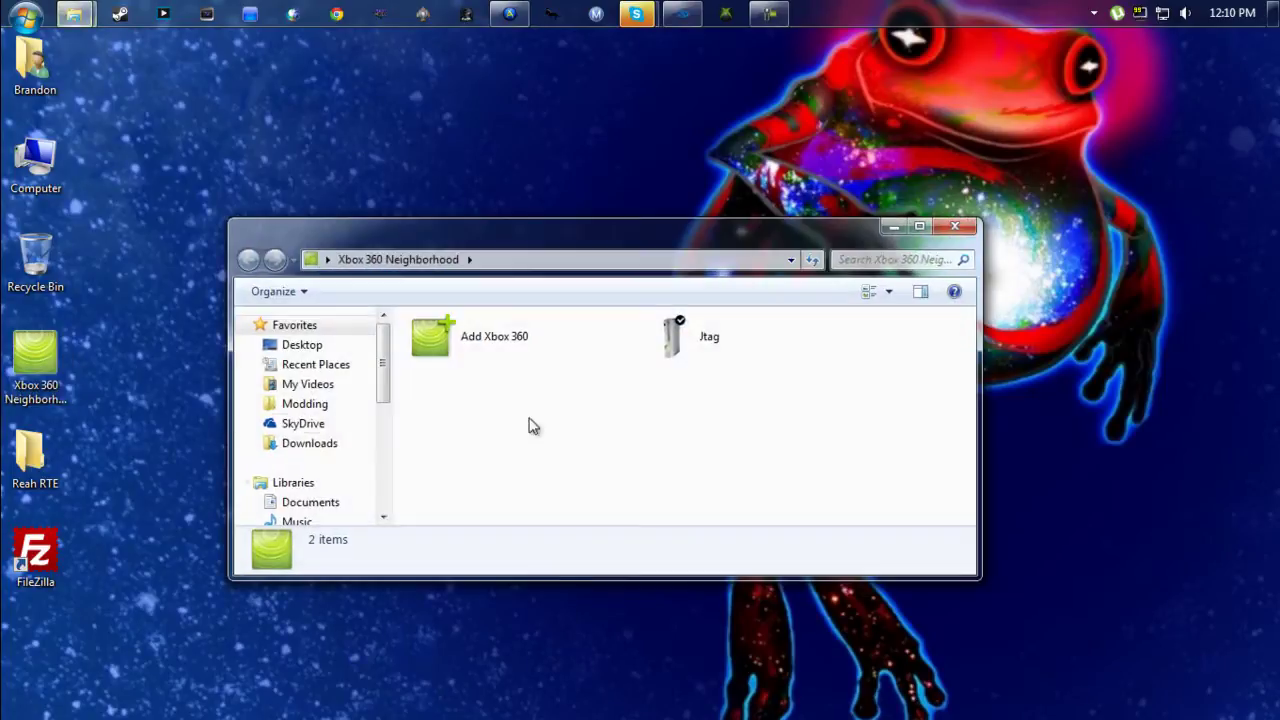
pyautogui.doubleClick(713, 341)
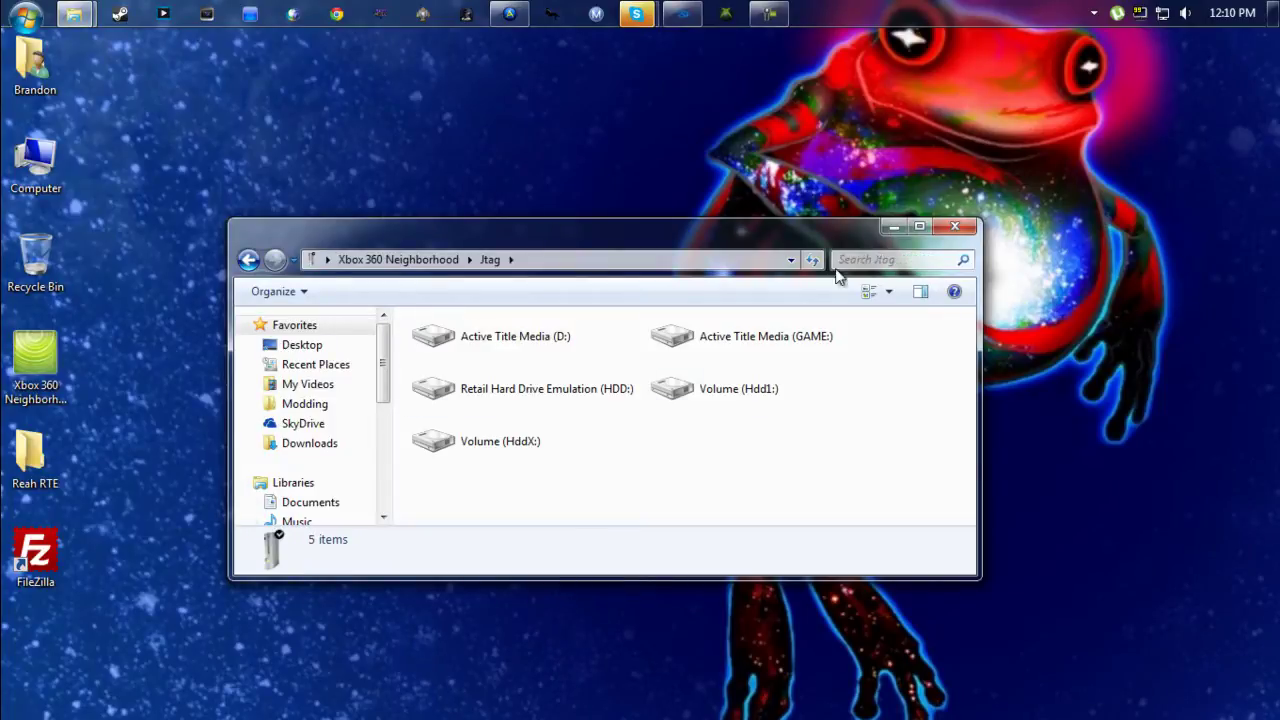
pyautogui.click(955, 229)
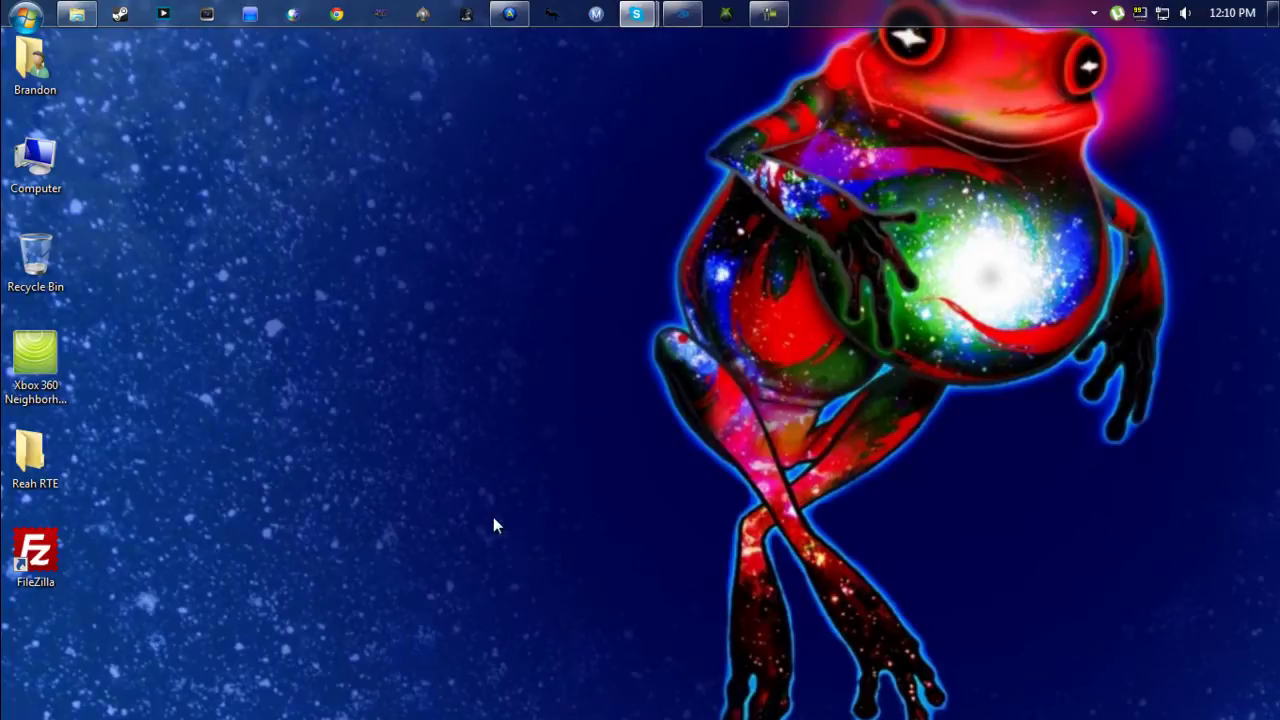
pyautogui.doubleClick(62, 478)
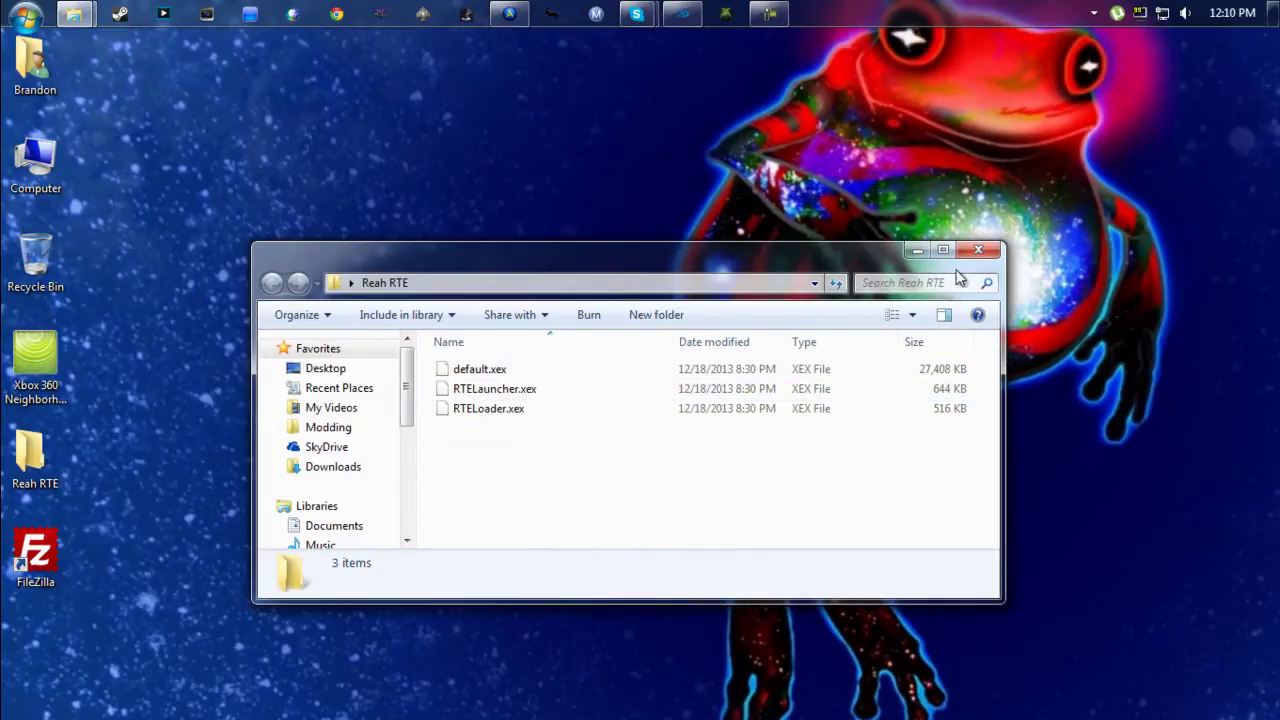
pyautogui.click(978, 249)
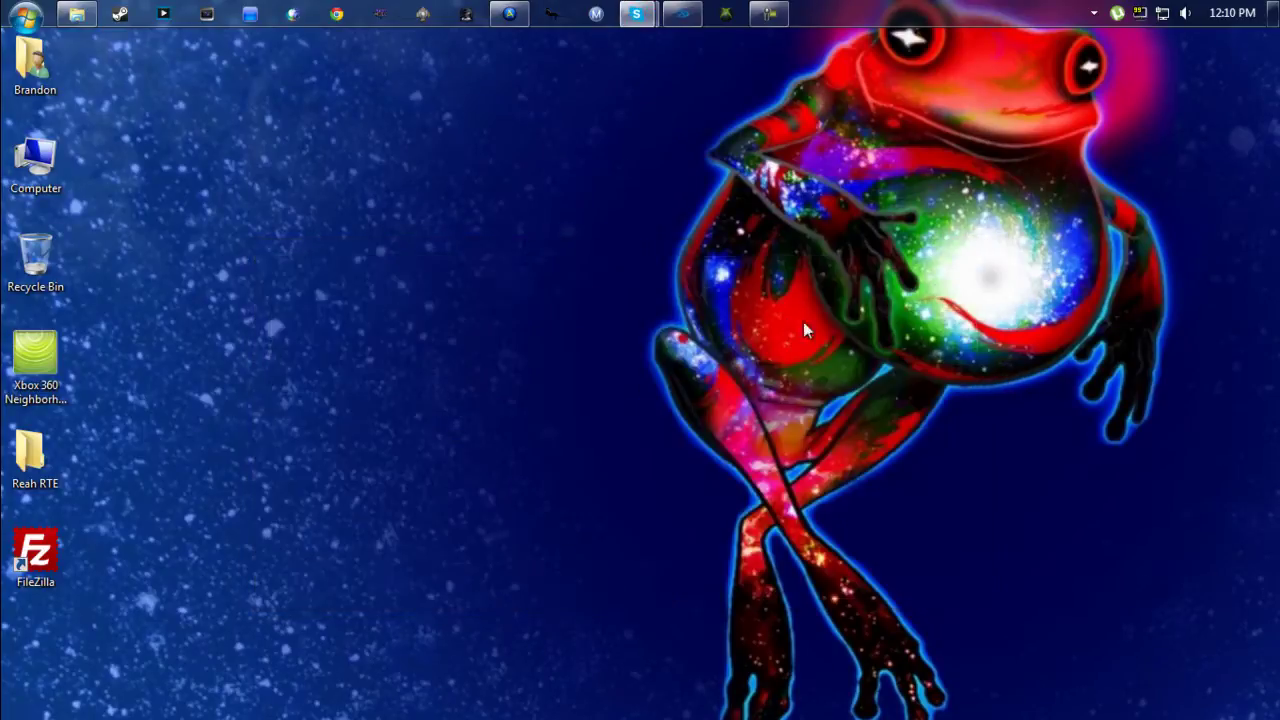
# Open FileZilla and connect to the saved xbox login at 192.168.1.4 from the Quickconnect history
pyautogui.doubleClick(48, 552)
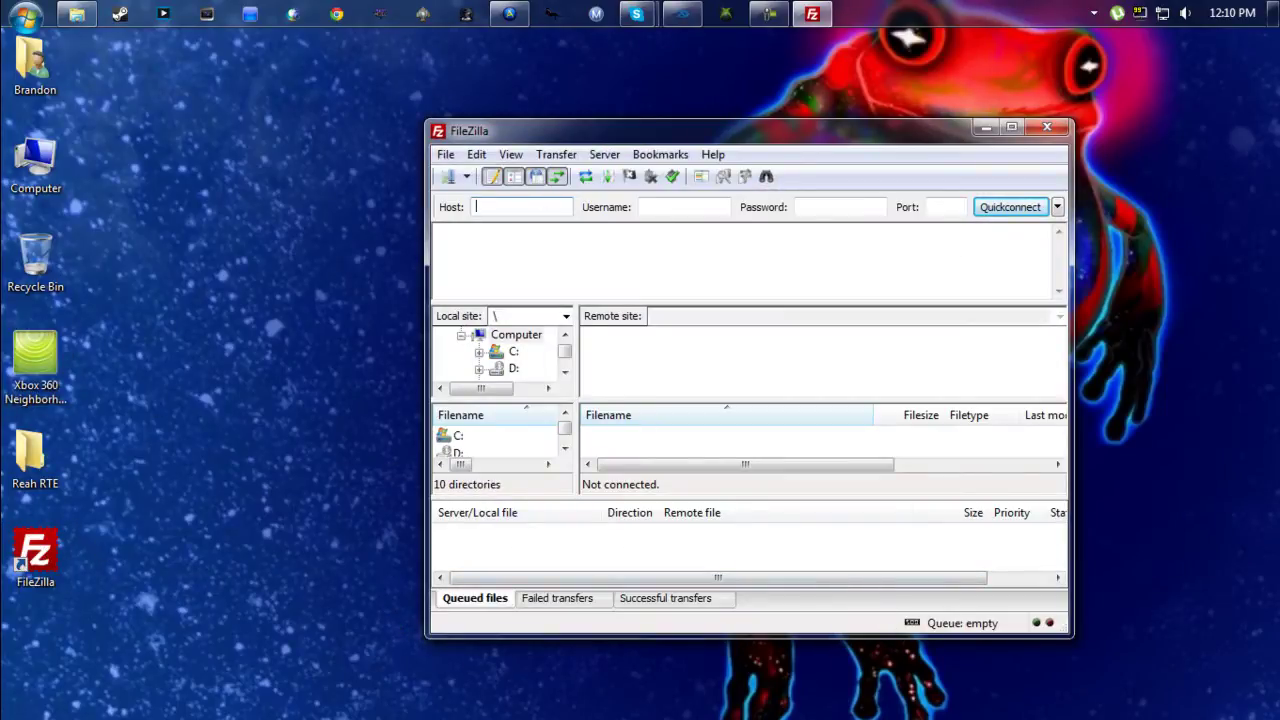
pyautogui.click(1057, 206)
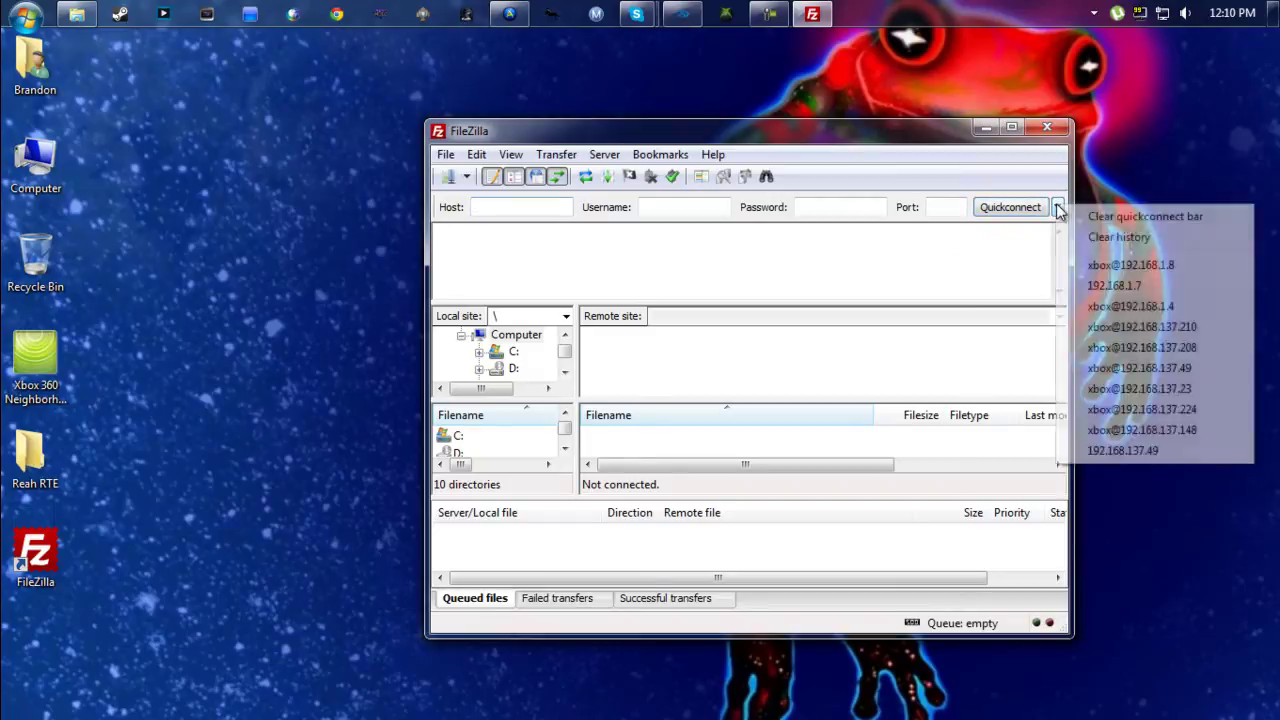
pyautogui.click(1126, 305)
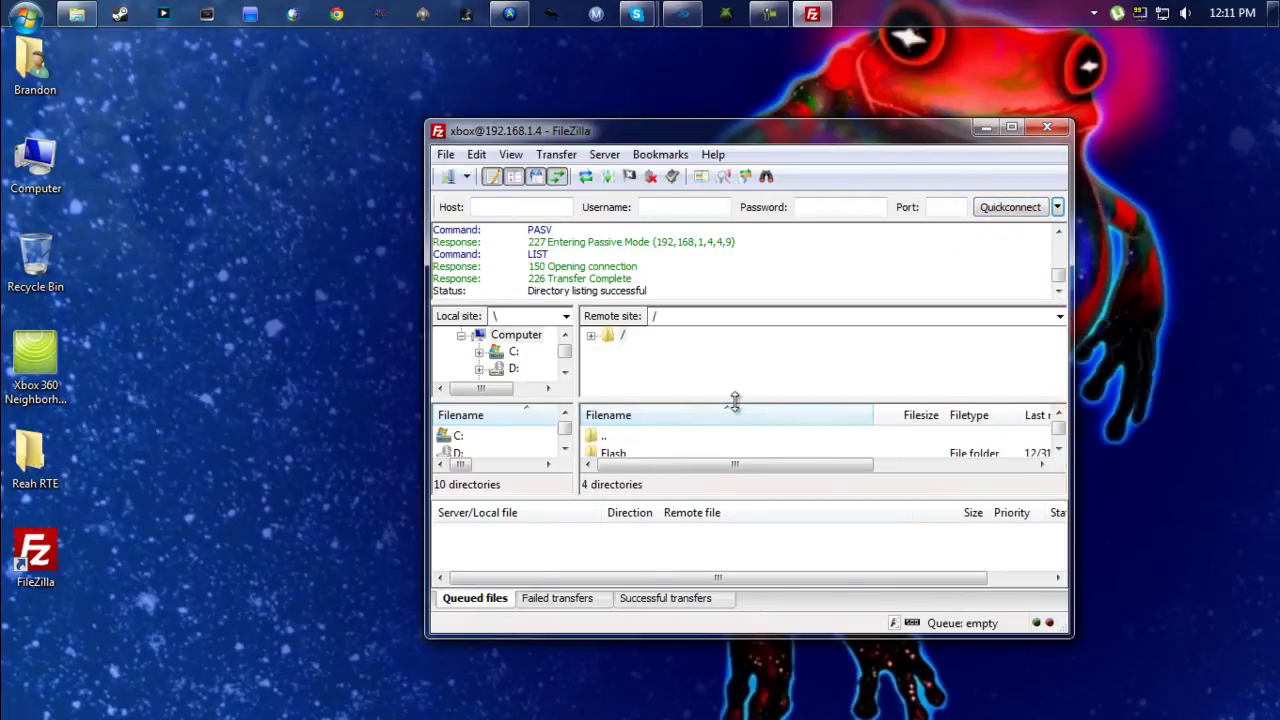
# Enlarge the file list area and open the /Hdd1/Games/Reach folder on the remote site
pyautogui.moveTo(716, 492); pyautogui.dragTo(702, 518)
pyautogui.click(668, 473)
pyautogui.scroll(-1, 670, 485)
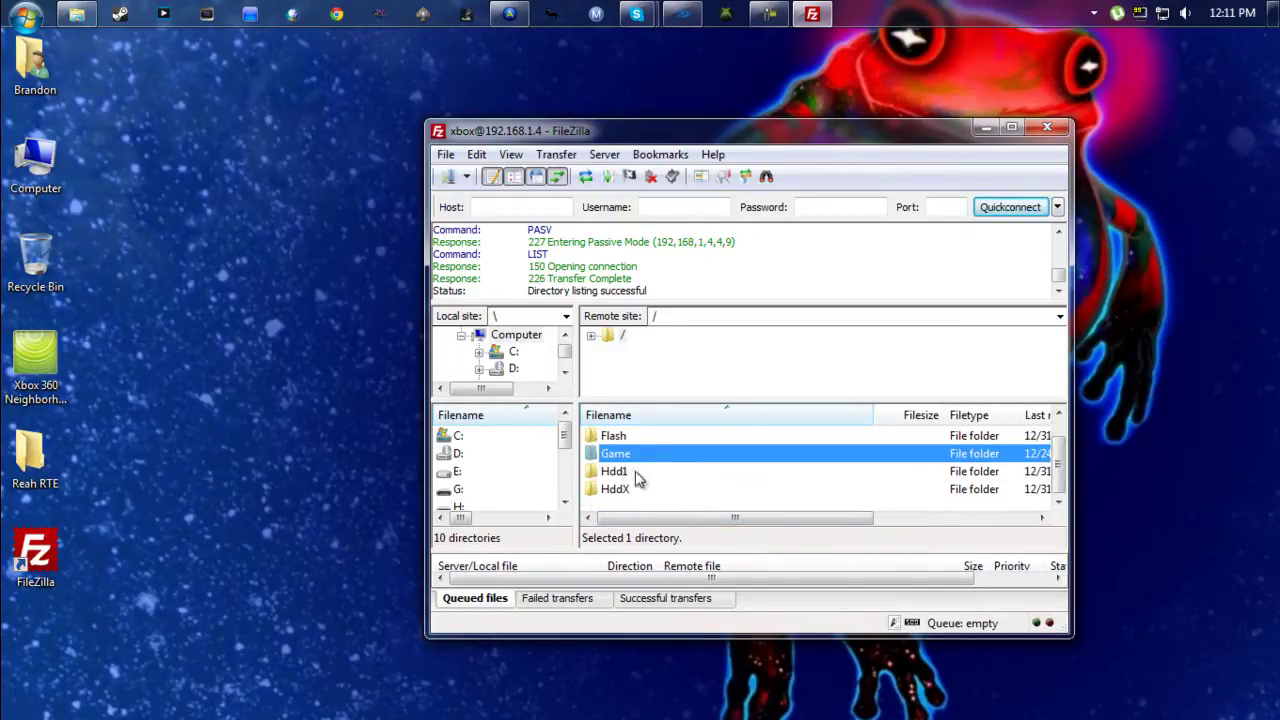
pyautogui.doubleClick(628, 474)
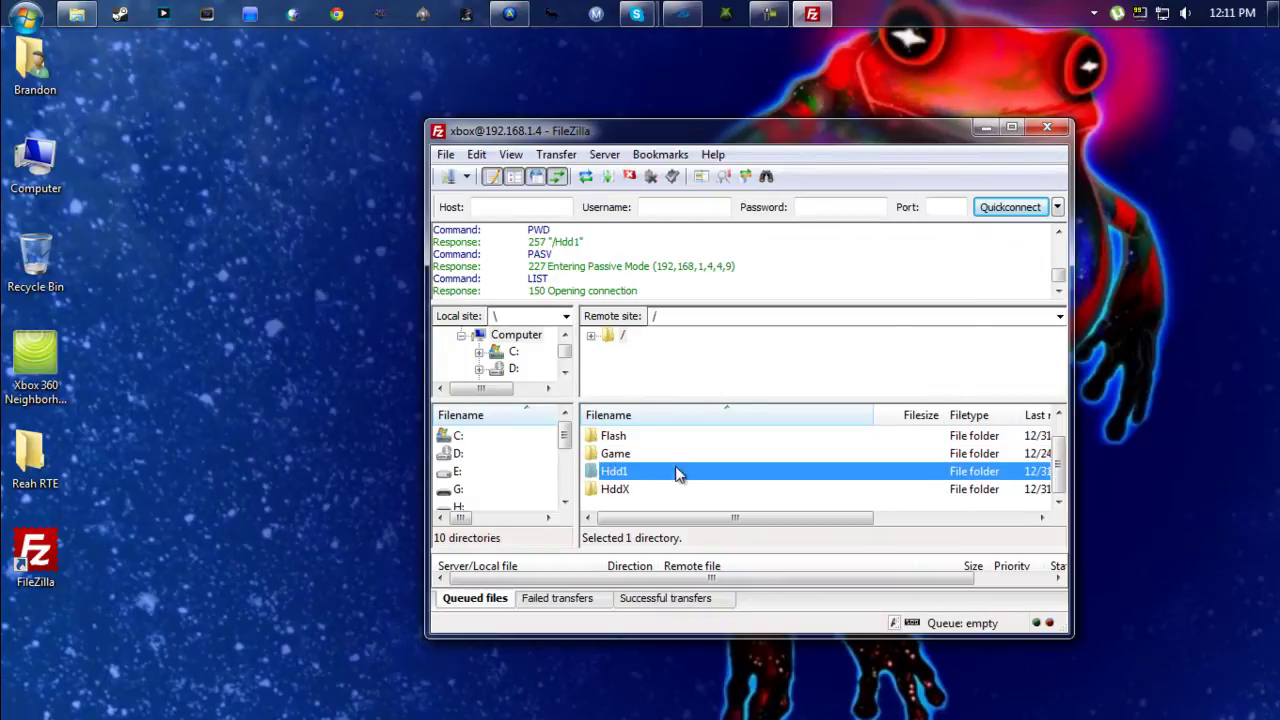
pyautogui.scroll(-1, 679, 471)
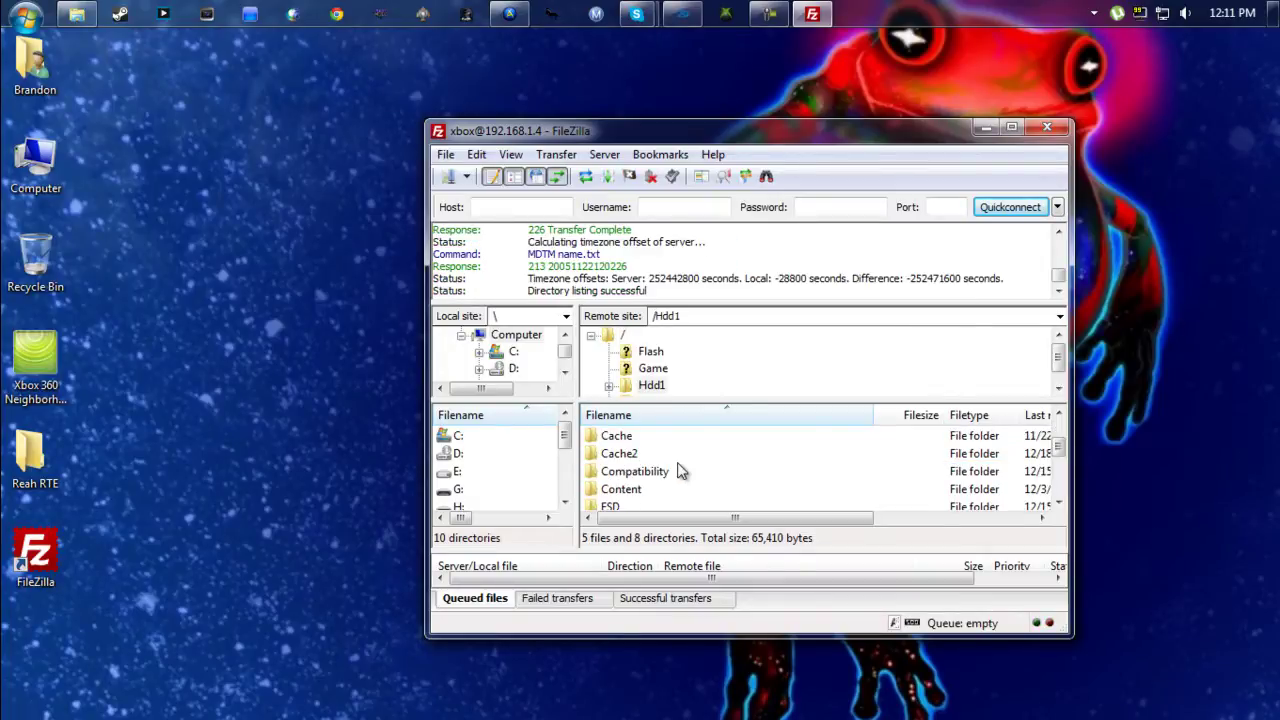
pyautogui.scroll(-1, 679, 471)
pyautogui.scroll(1, 677, 474)
pyautogui.scroll(-1, 677, 476)
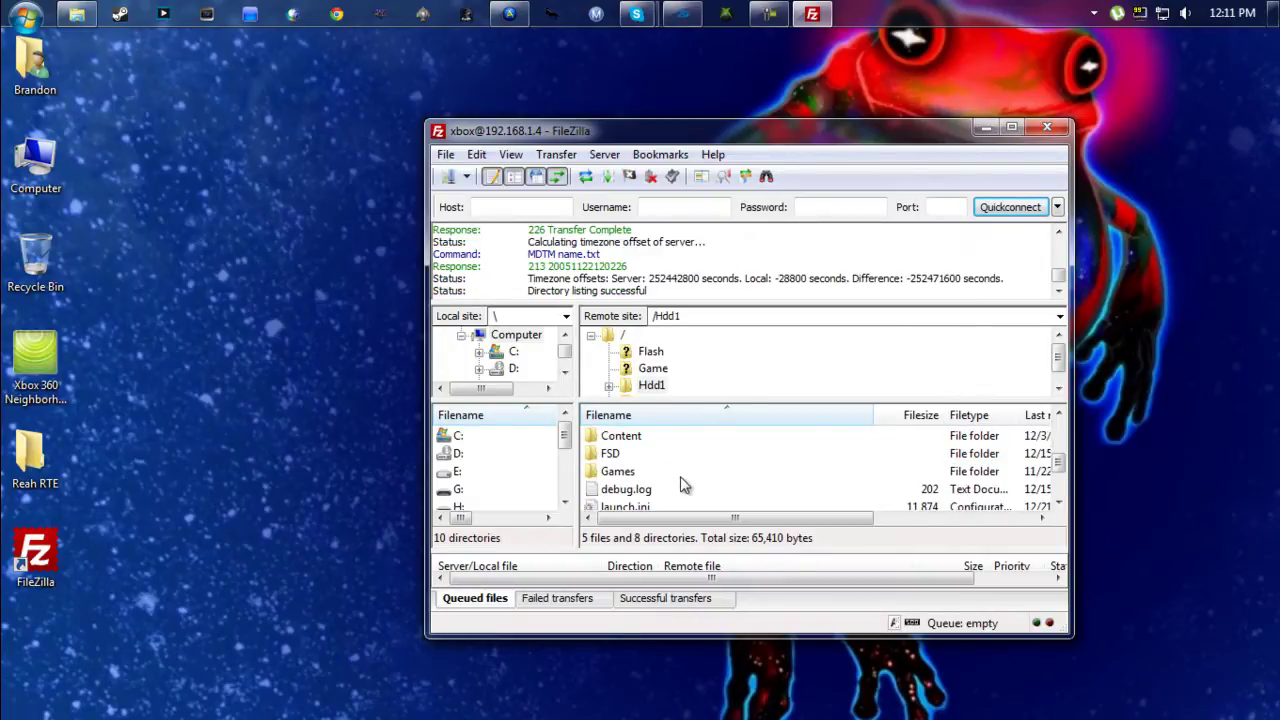
pyautogui.doubleClick(618, 472)
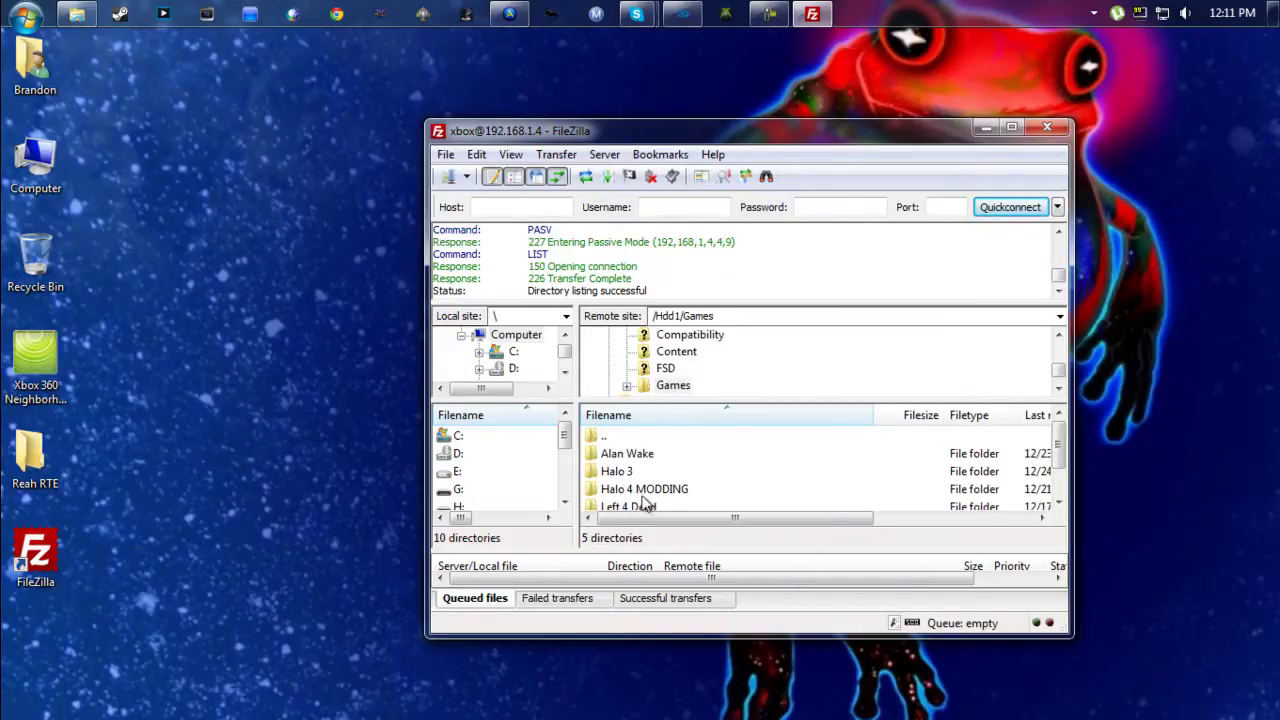
pyautogui.scroll(-1, 635, 497)
pyautogui.doubleClick(612, 490)
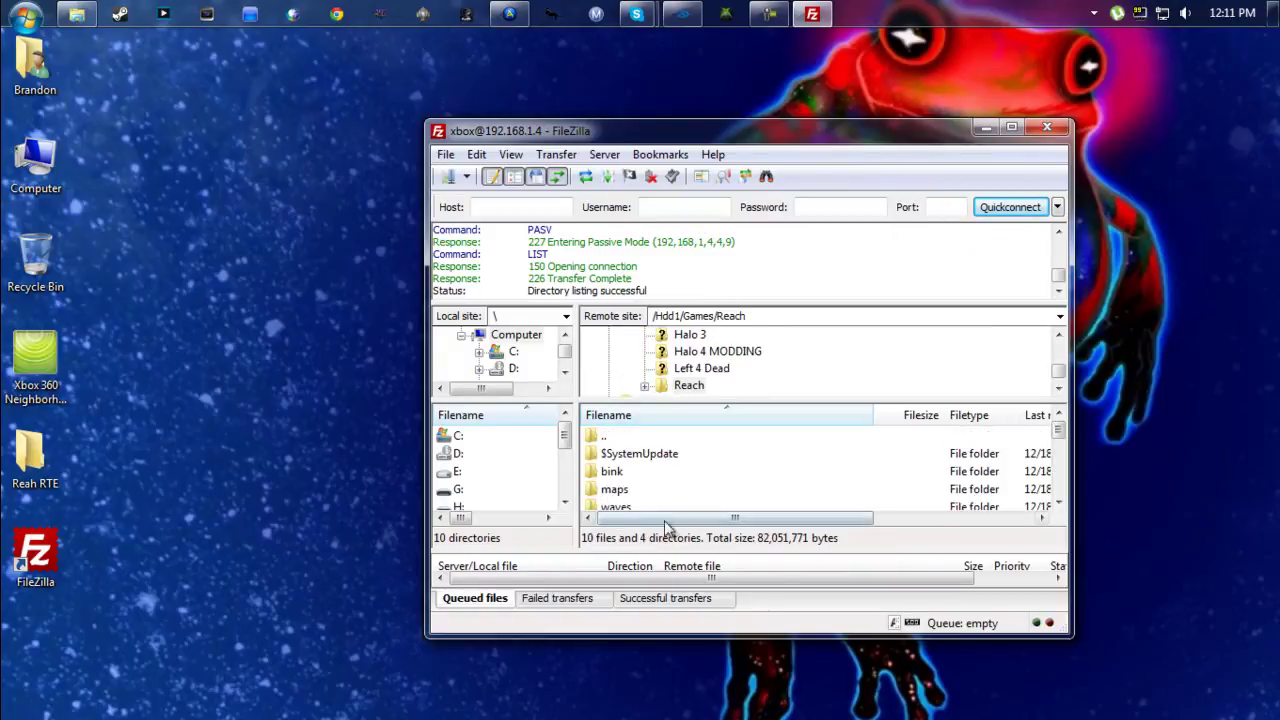
# Enlarge the FileZilla window upward and downward so more of the Reach folder's files fit in the list
pyautogui.scroll(-4, 700, 480)
pyautogui.scroll(5, 728, 486)
pyautogui.moveTo(770, 119); pyautogui.dragTo(763, 40)
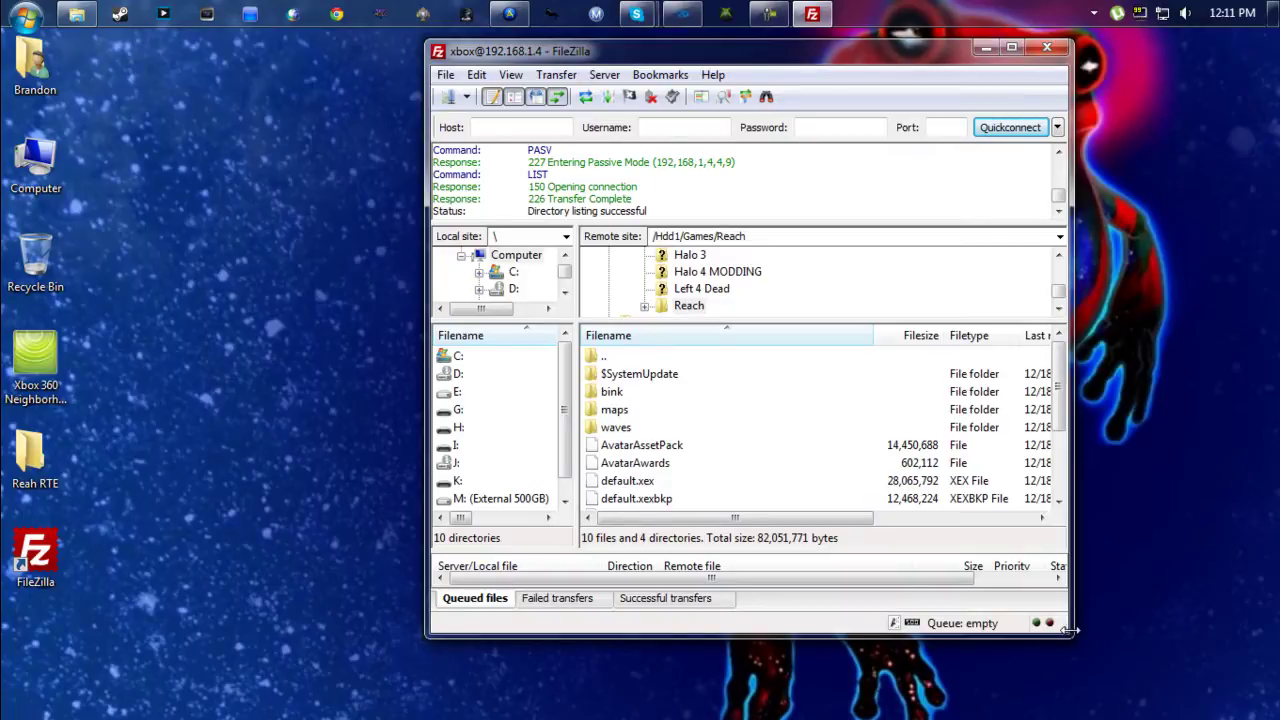
pyautogui.moveTo(1072, 630); pyautogui.dragTo(1126, 705)
pyautogui.scroll(-1, 1040, 565)
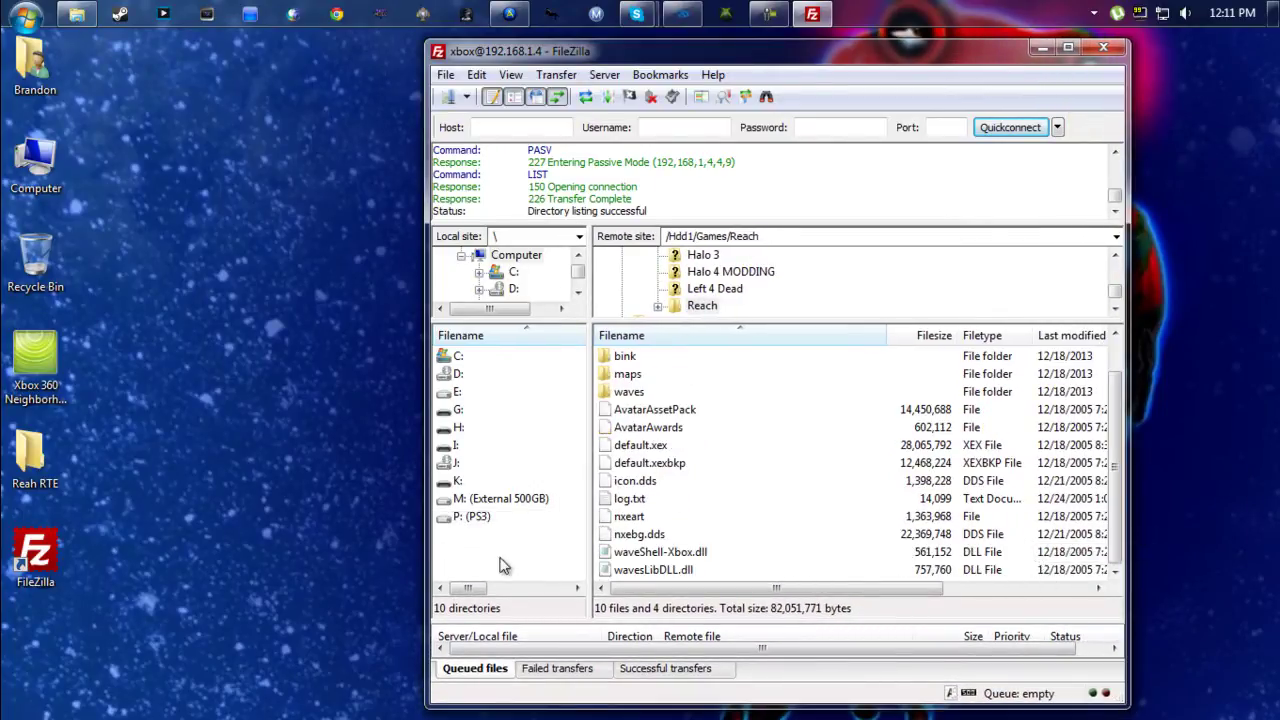
# Upload default.xex, RTELauncher.xex and RTELoader.xex from the Reah RTE folder to the remote Reach folder, overwriting the existing default.xex
pyautogui.doubleClick(48, 478)
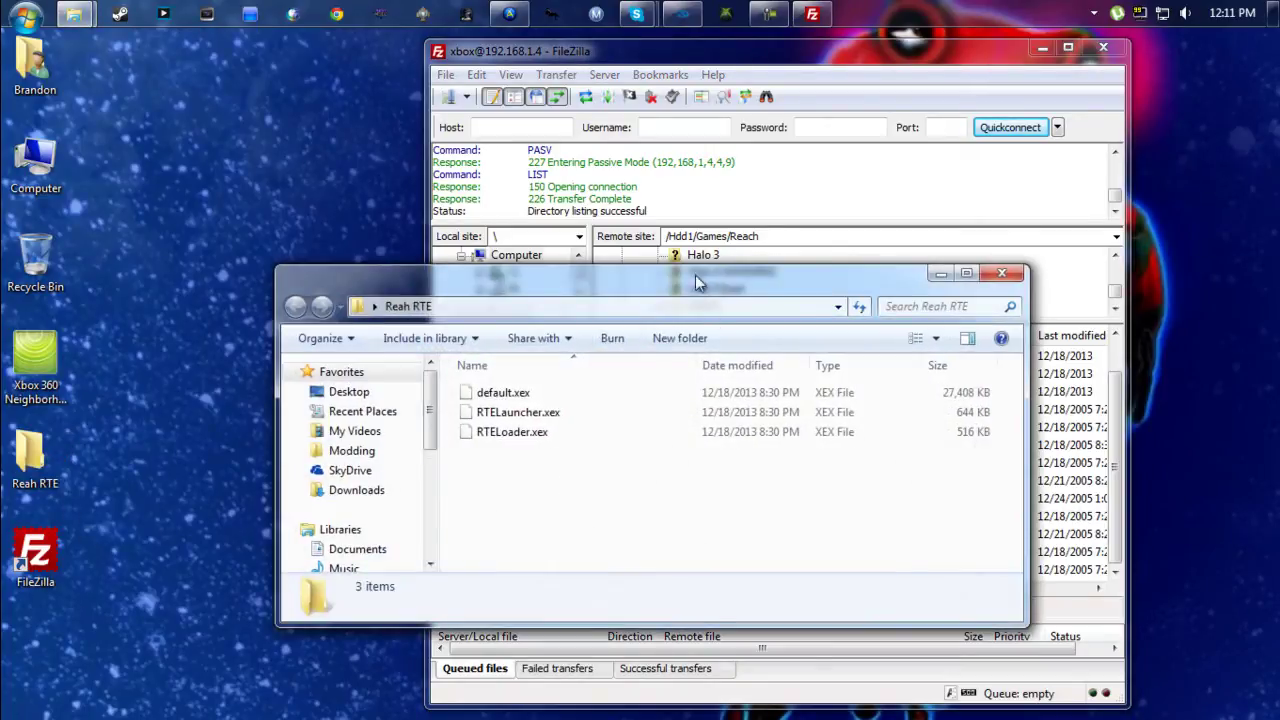
pyautogui.moveTo(736, 292); pyautogui.dragTo(381, 59)
pyautogui.moveTo(208, 280); pyautogui.dragTo(138, 136)
pyautogui.moveTo(177, 183); pyautogui.dragTo(758, 478)
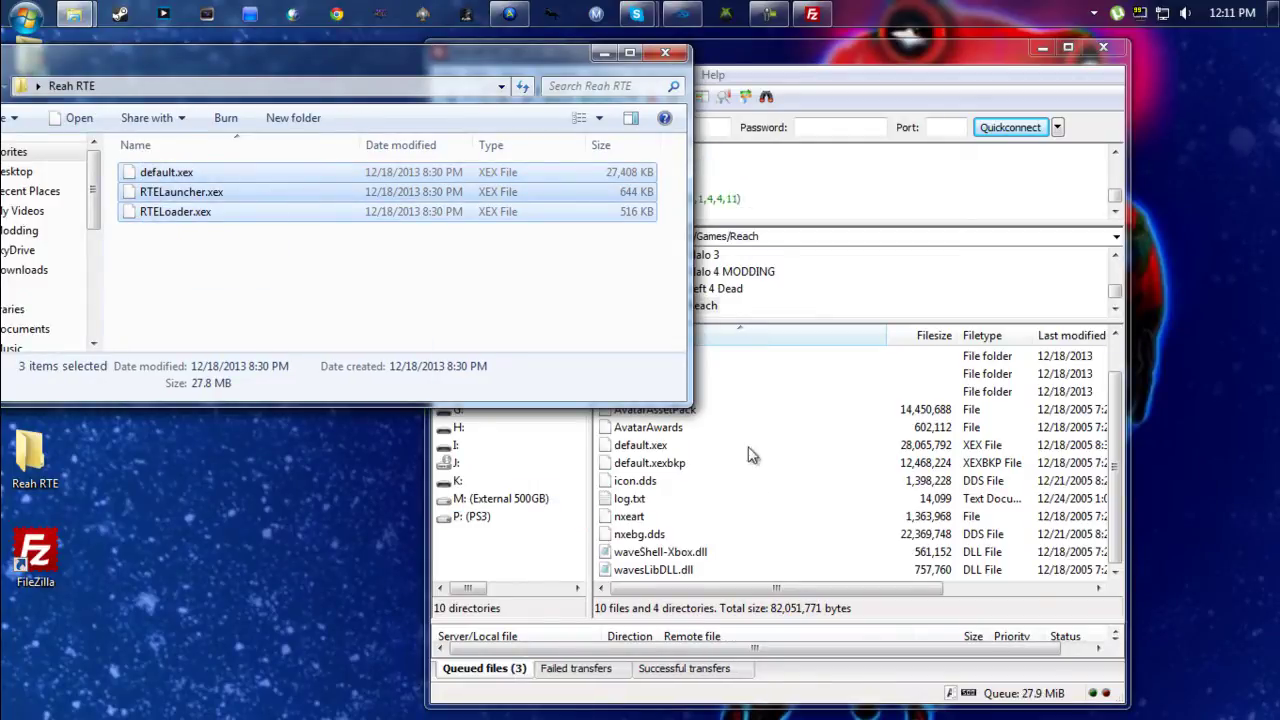
pyautogui.click(603, 57)
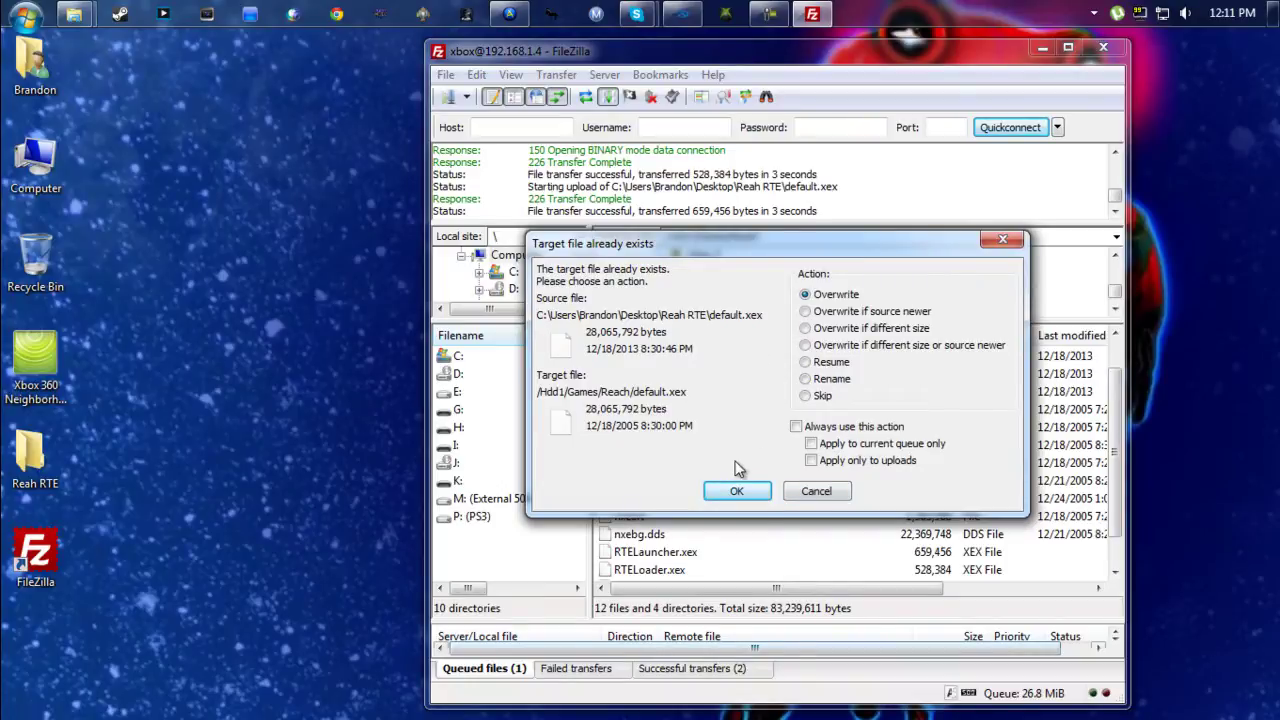
pyautogui.click(737, 492)
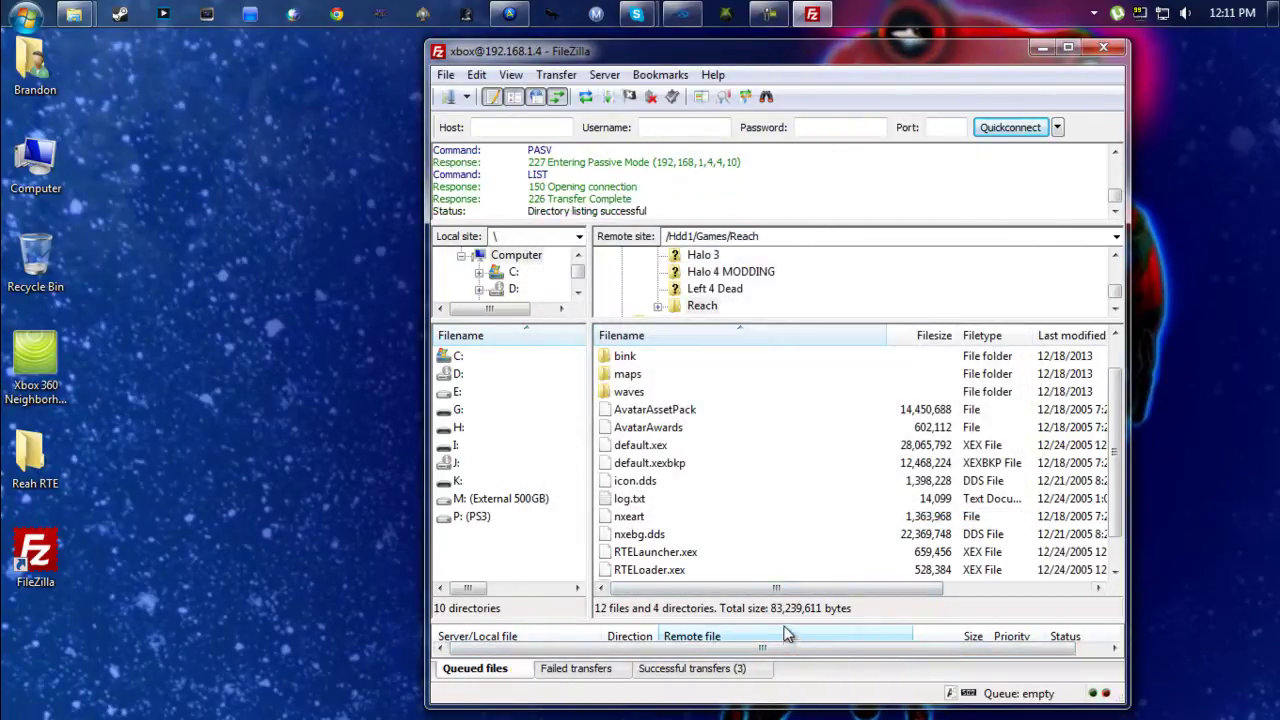
# Review the list of successful transfers in an enlarged queue area and close FileZilla
pyautogui.click(700, 670)
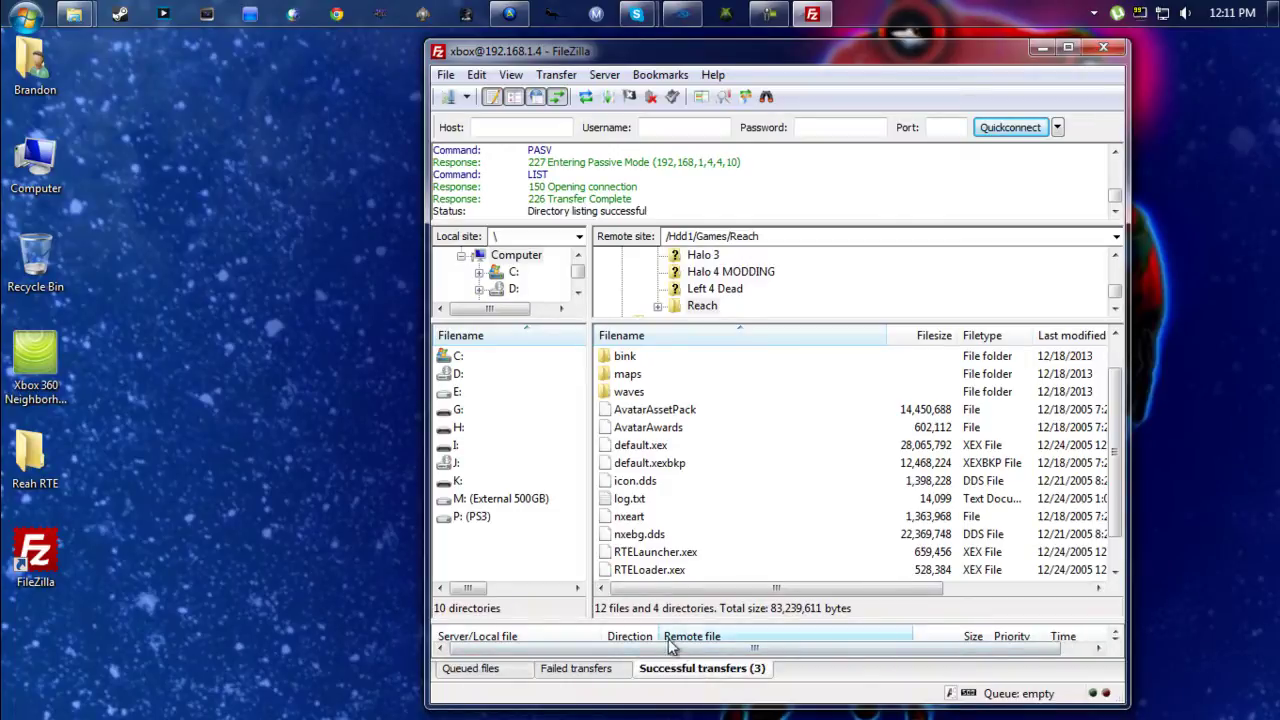
pyautogui.moveTo(645, 625); pyautogui.dragTo(670, 563)
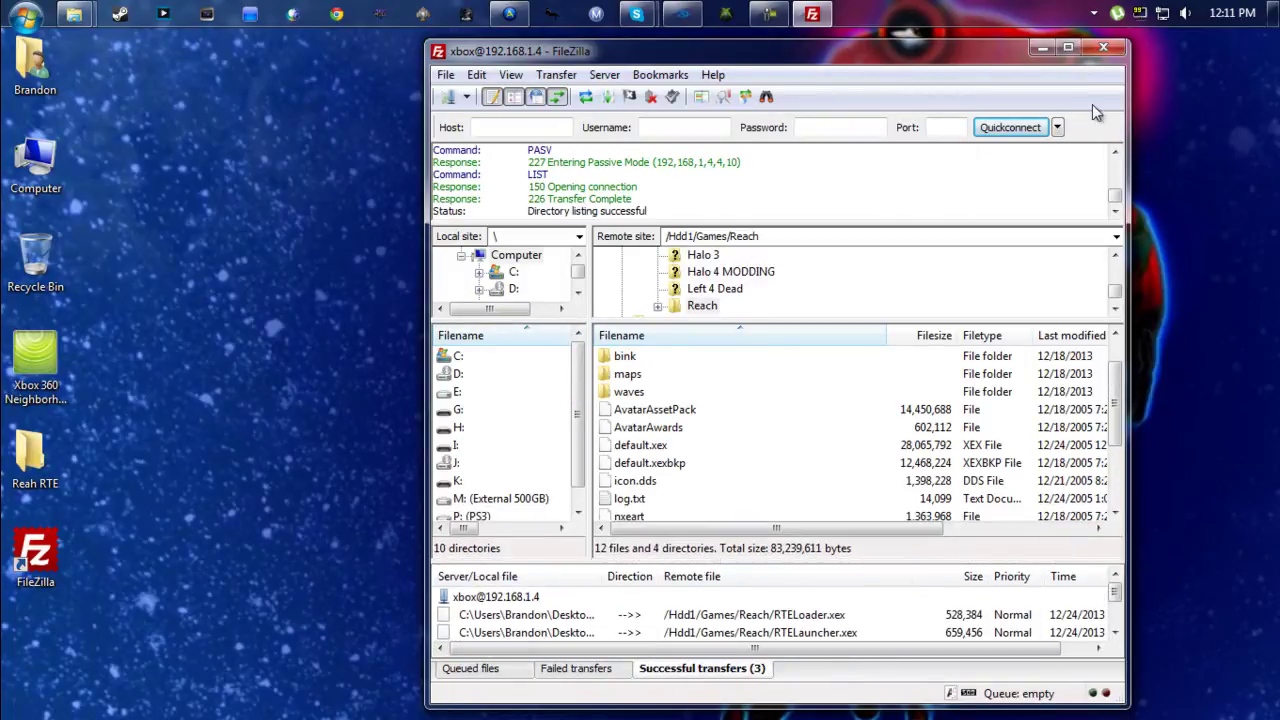
pyautogui.click(1096, 50)
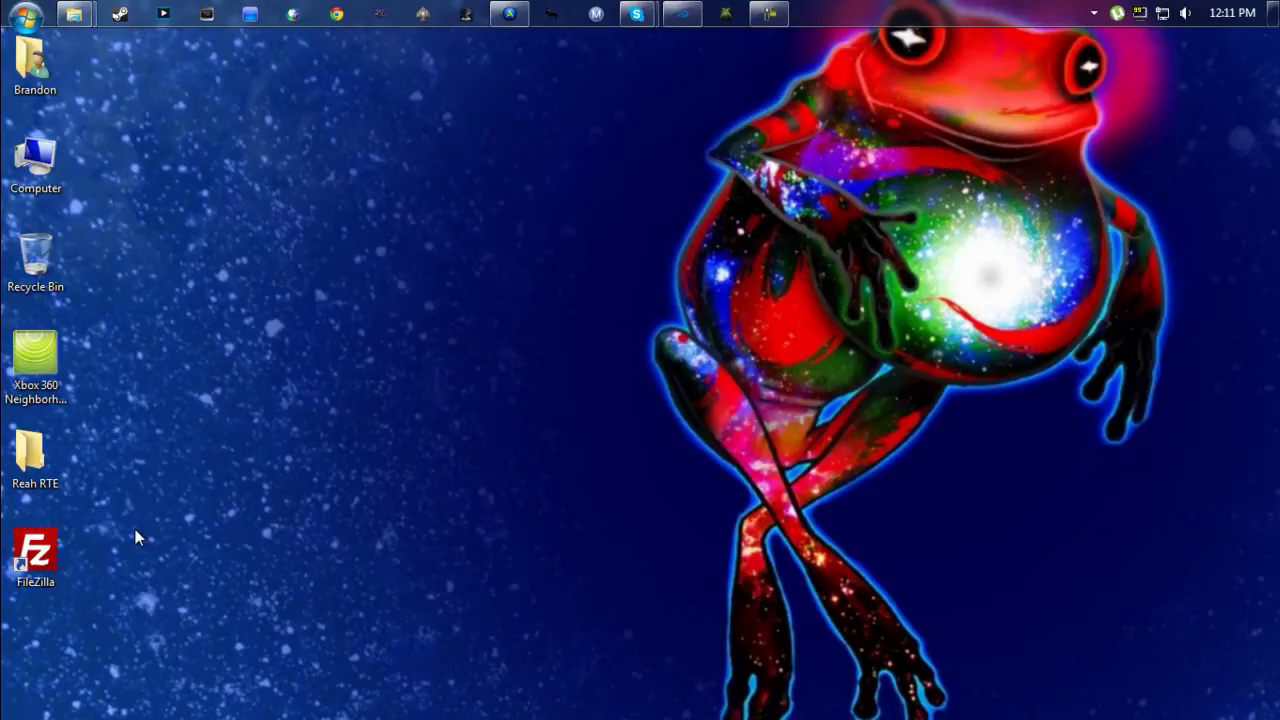
# In Xbox 360 Neighborhood, open the Games > Reach folder on the Jtag console's Hdd1 volume and select RTELauncher.xex
pyautogui.doubleClick(50, 351)
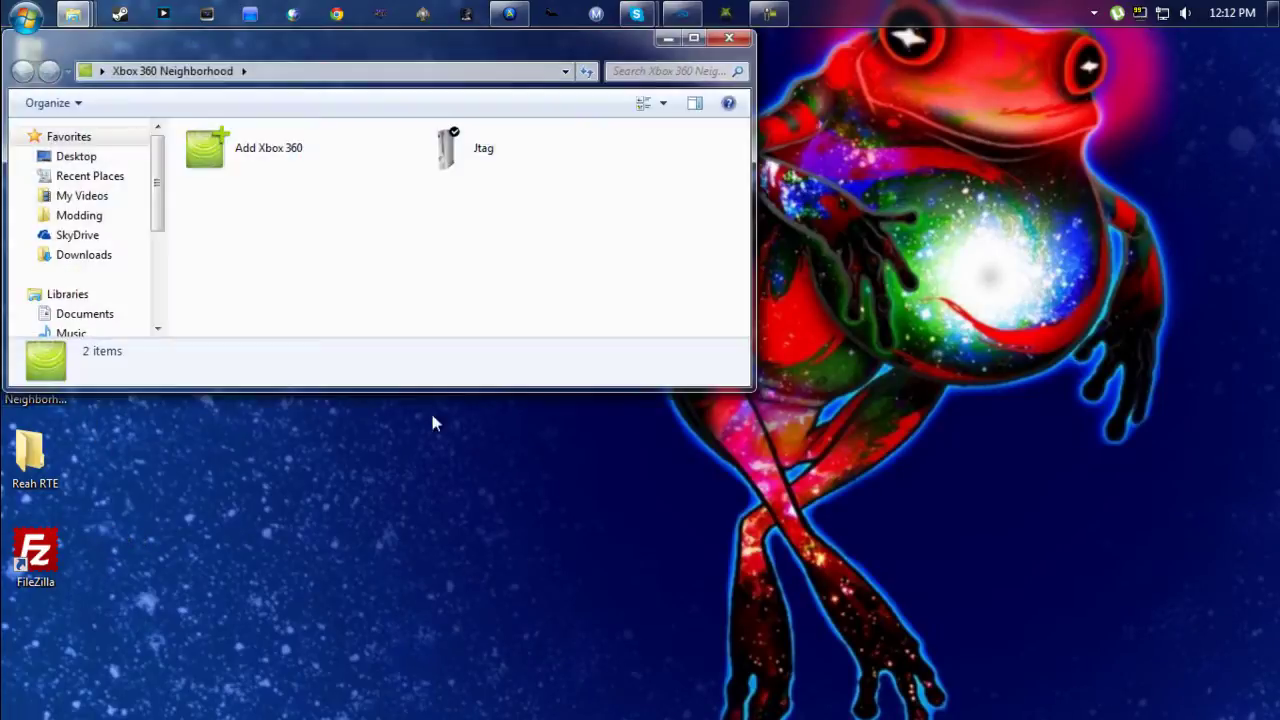
pyautogui.moveTo(522, 55); pyautogui.dragTo(701, 118)
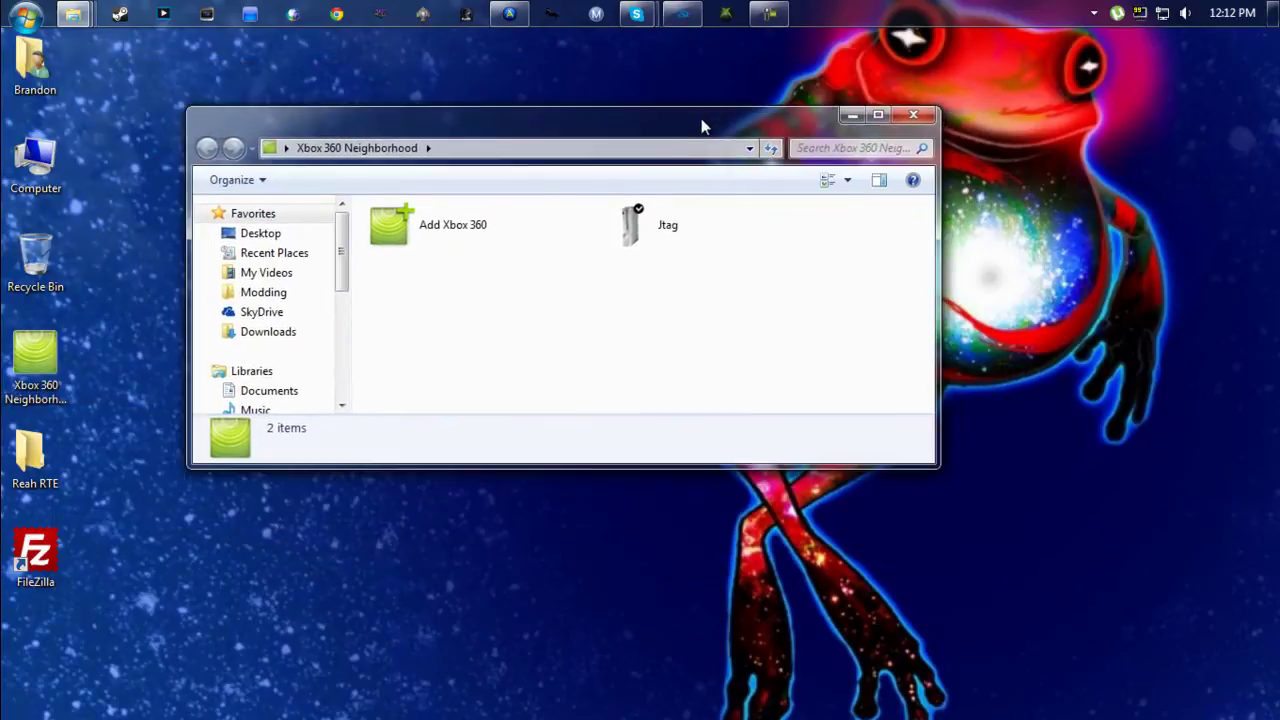
pyautogui.doubleClick(668, 224)
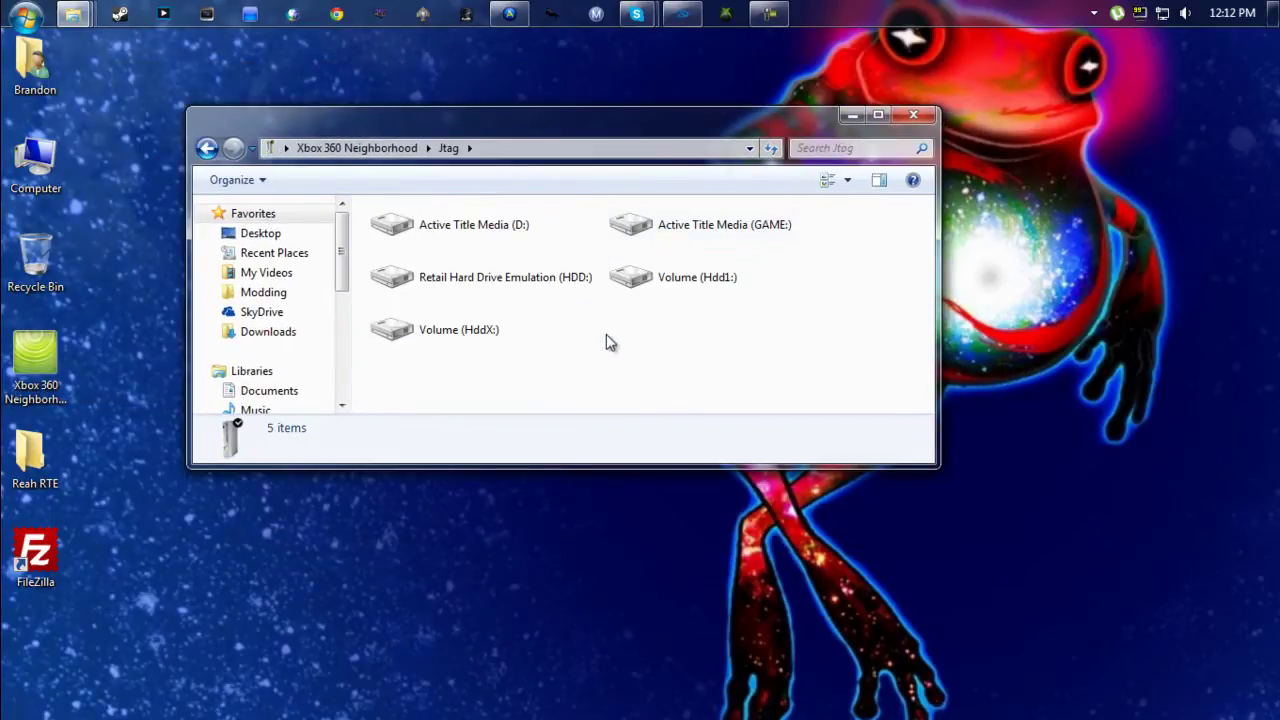
pyautogui.doubleClick(684, 280)
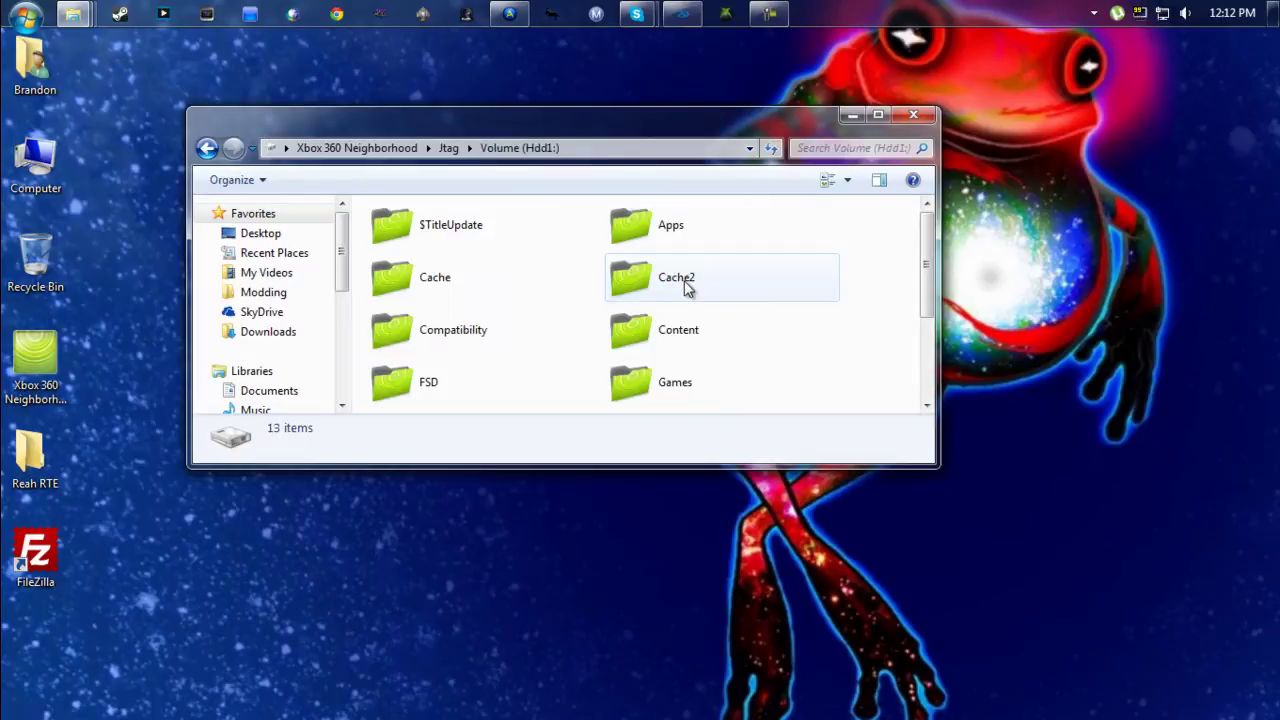
pyautogui.scroll(-2, 405, 400)
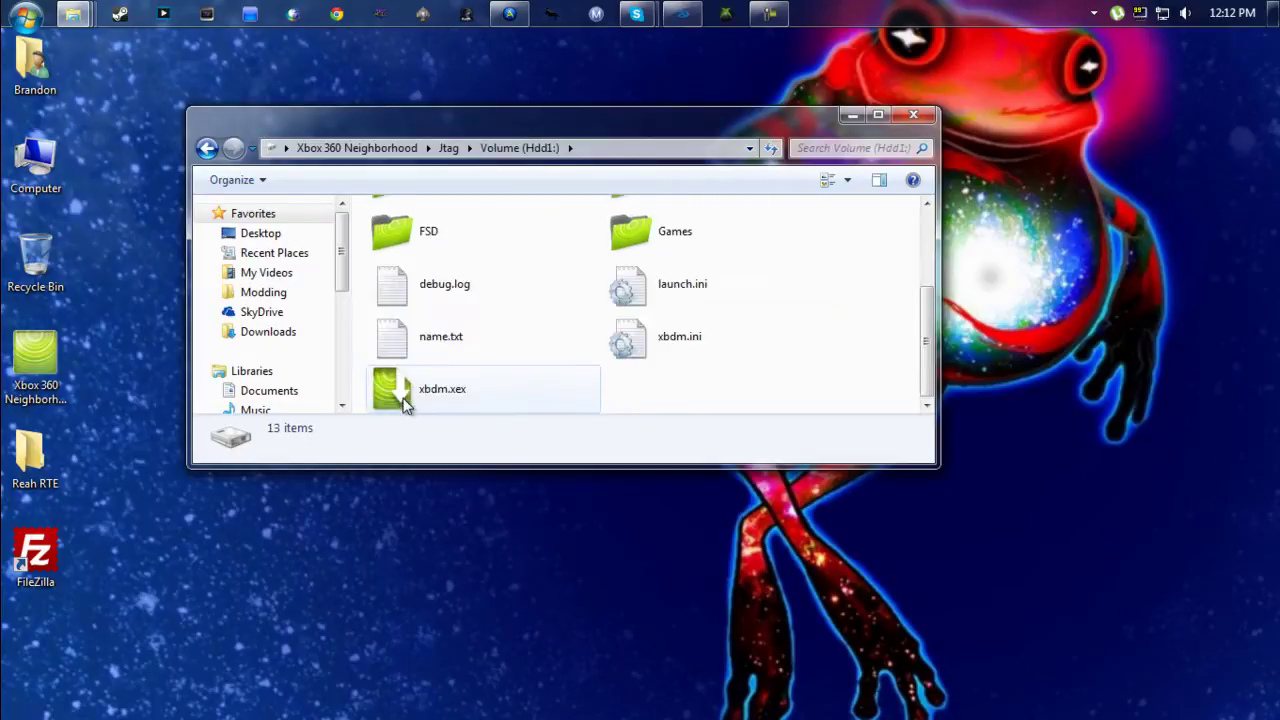
pyautogui.doubleClick(648, 236)
pyautogui.doubleClick(505, 325)
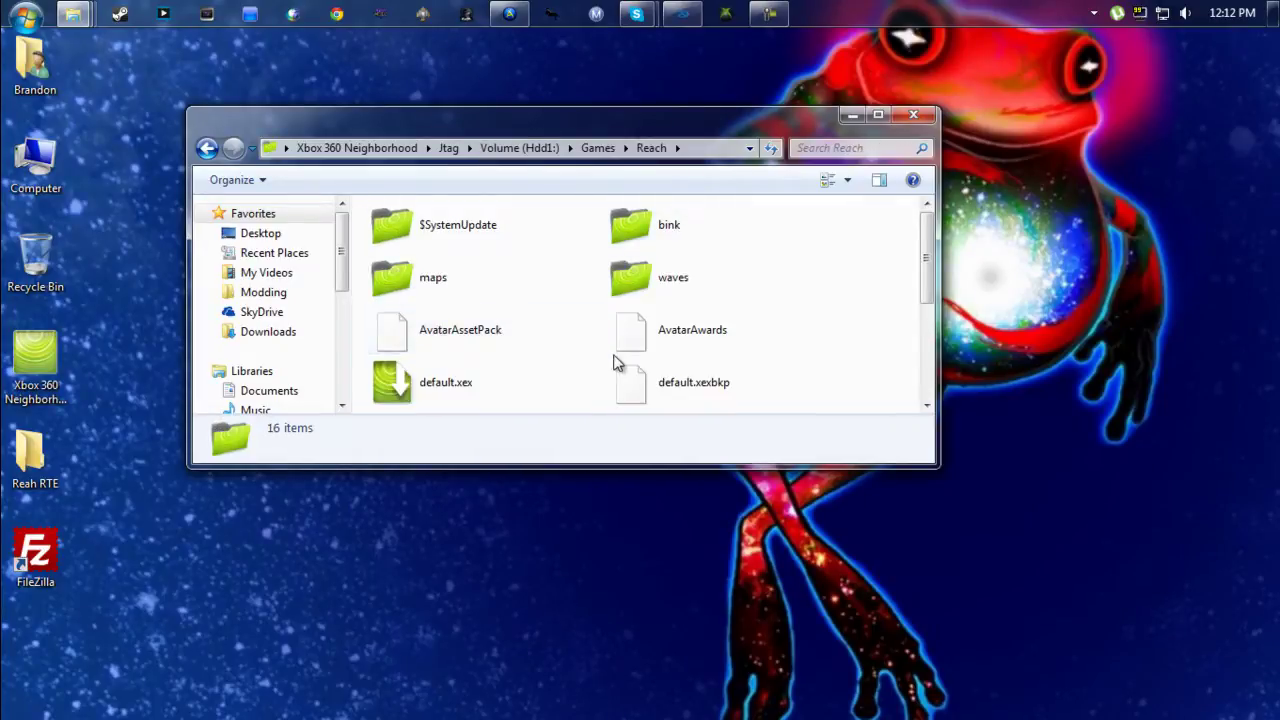
pyautogui.scroll(-3, 500, 323)
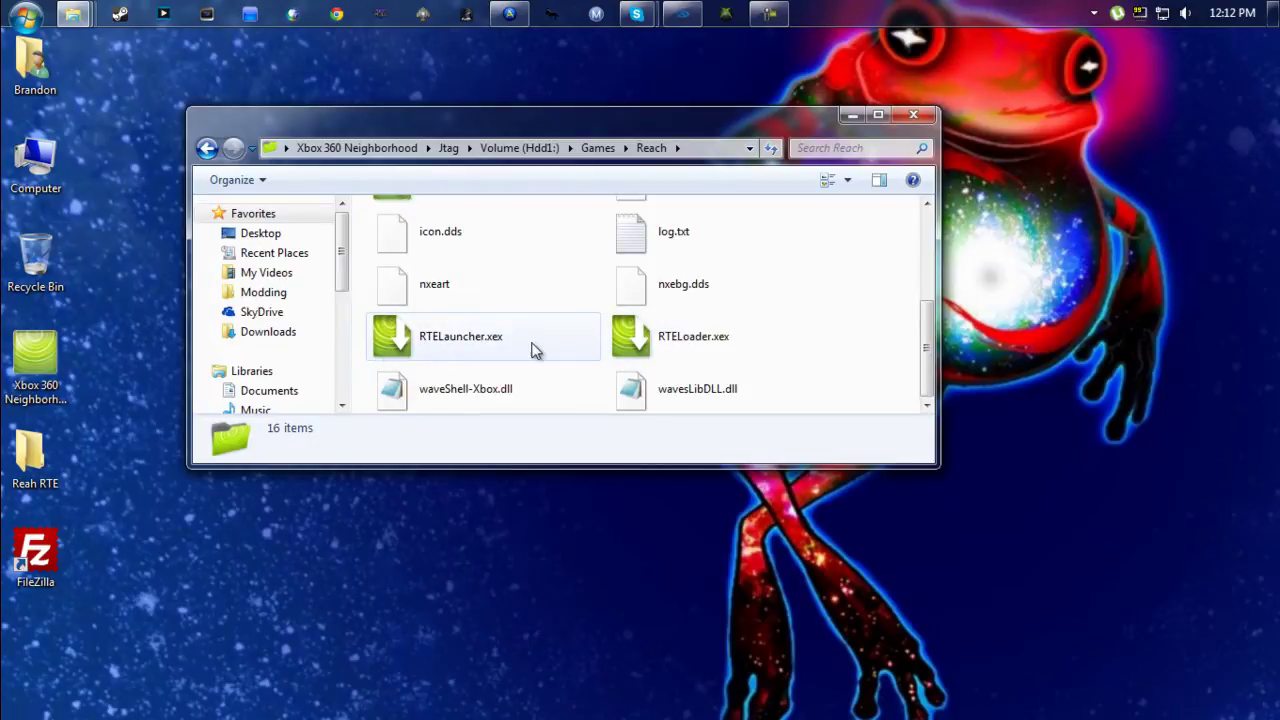
pyautogui.click(406, 344)
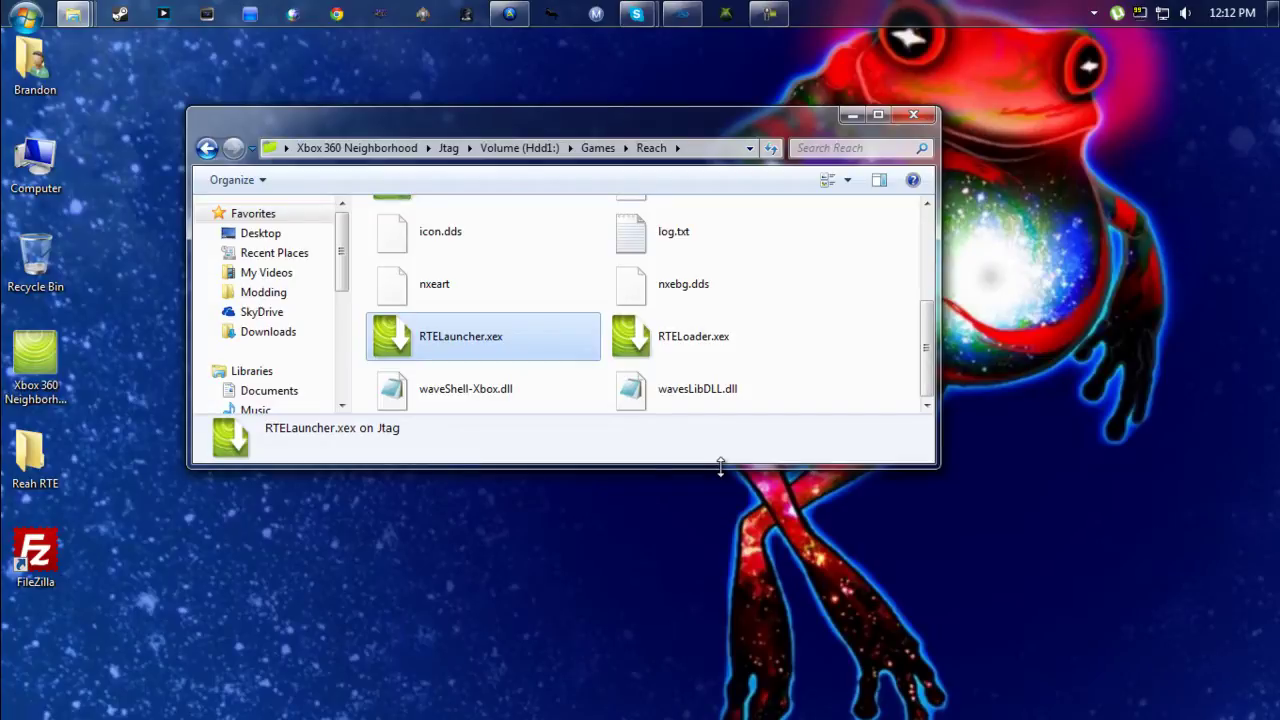
pyautogui.click(770, 14)
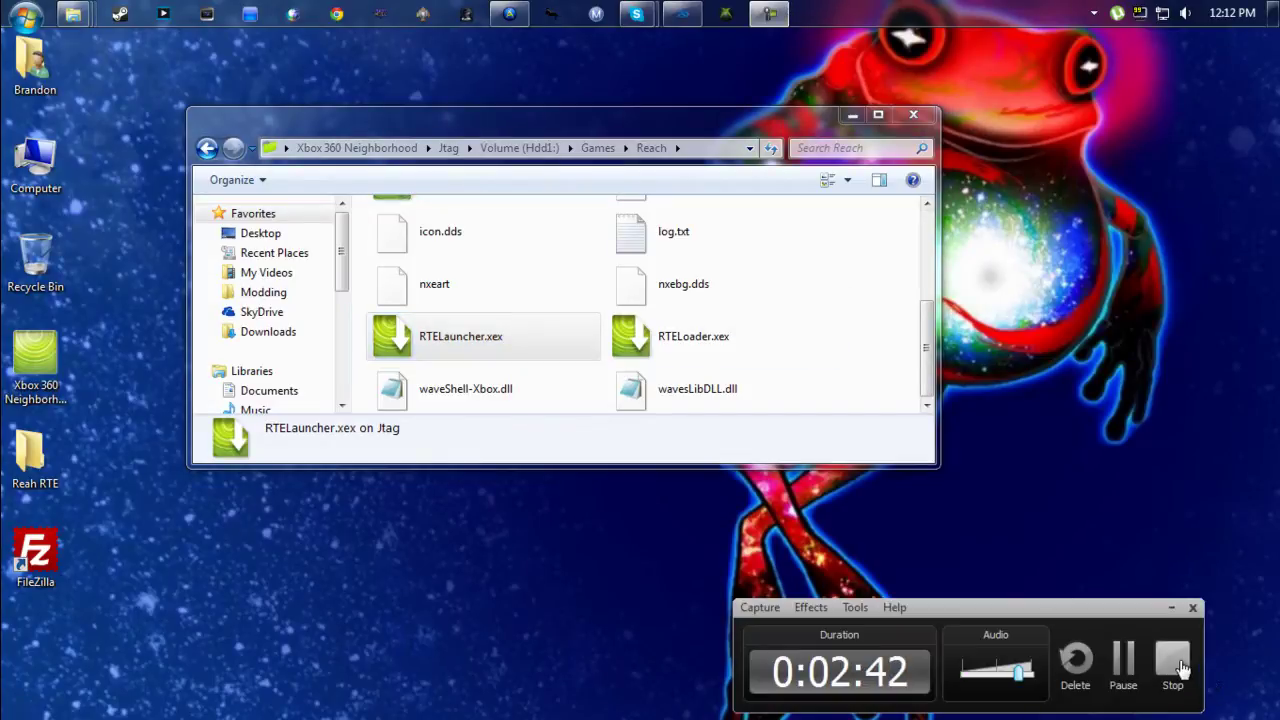
pyautogui.click(1172, 663)
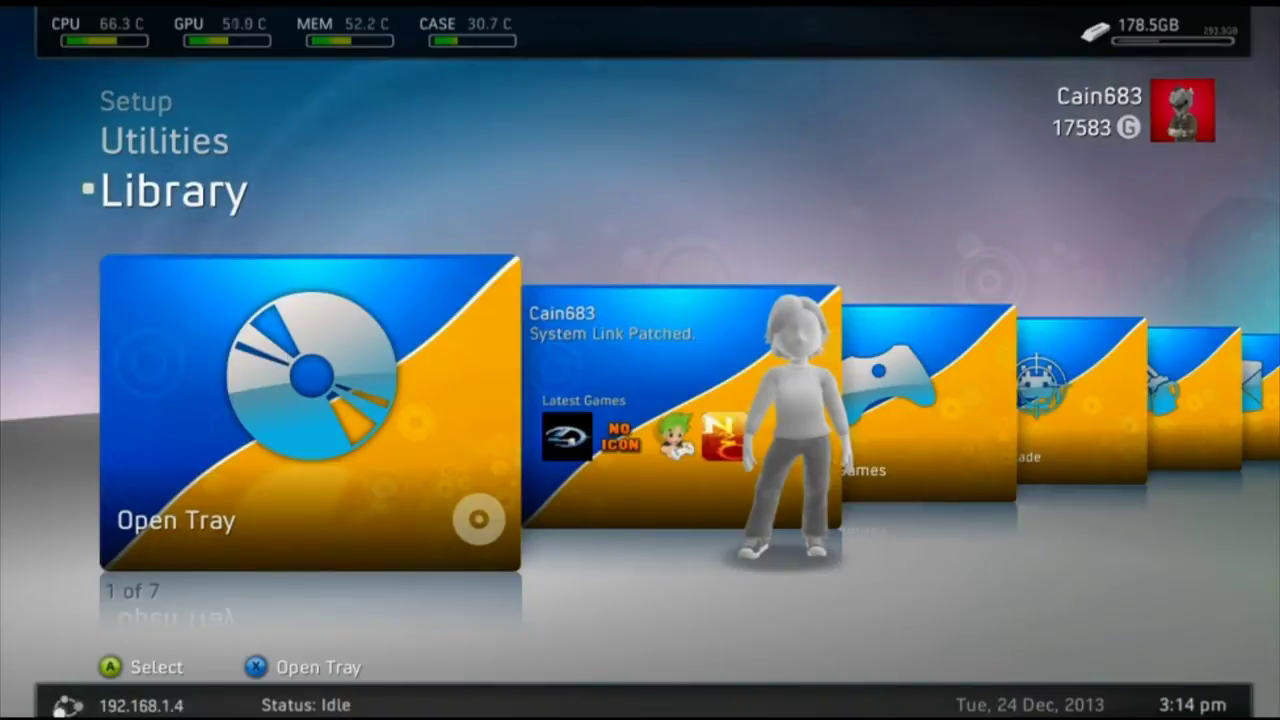
# On the console's Freestyle dashboard, go to the Setup section and view the Credits page with the dash and kernel version details
pyautogui.press('Up')
pyautogui.press('Down')
pyautogui.press('Up')
pyautogui.press('Up')
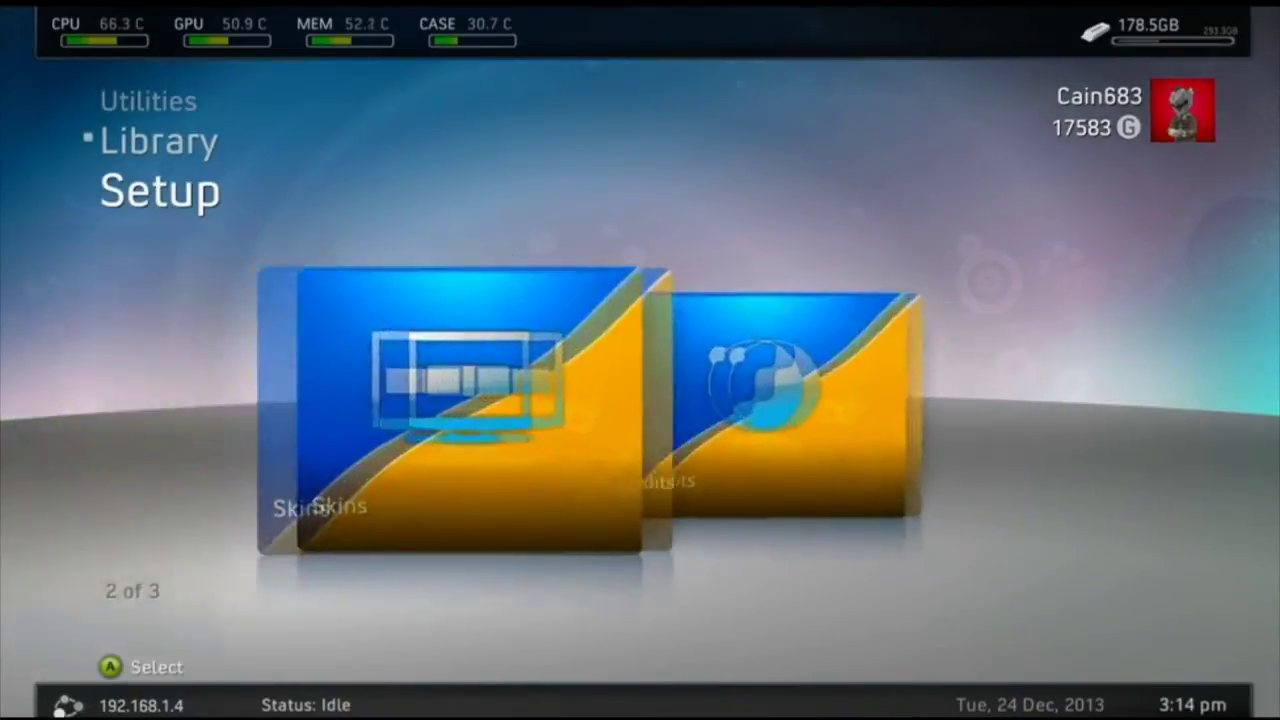
pyautogui.press('Right')
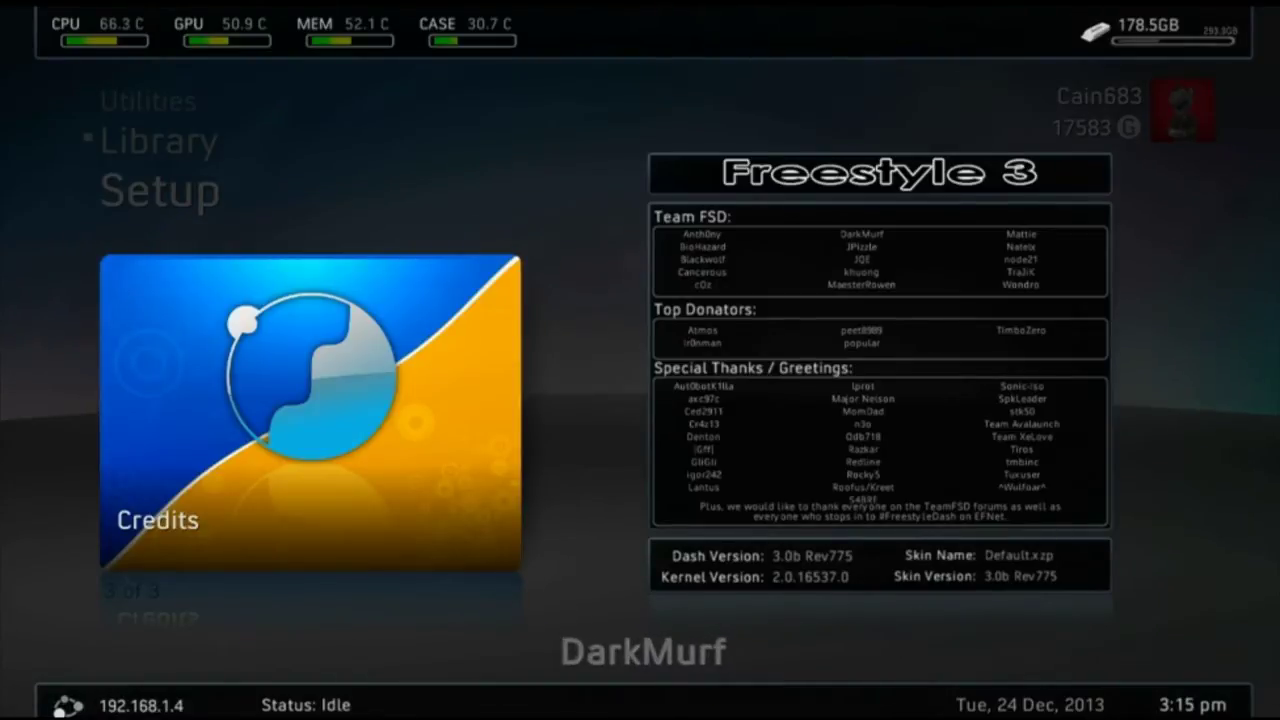
# Leave the Credits page and open the File Manager in the dashboard's Utilities section
pyautogui.press('Escape')
pyautogui.press('Left')
pyautogui.press('Up')
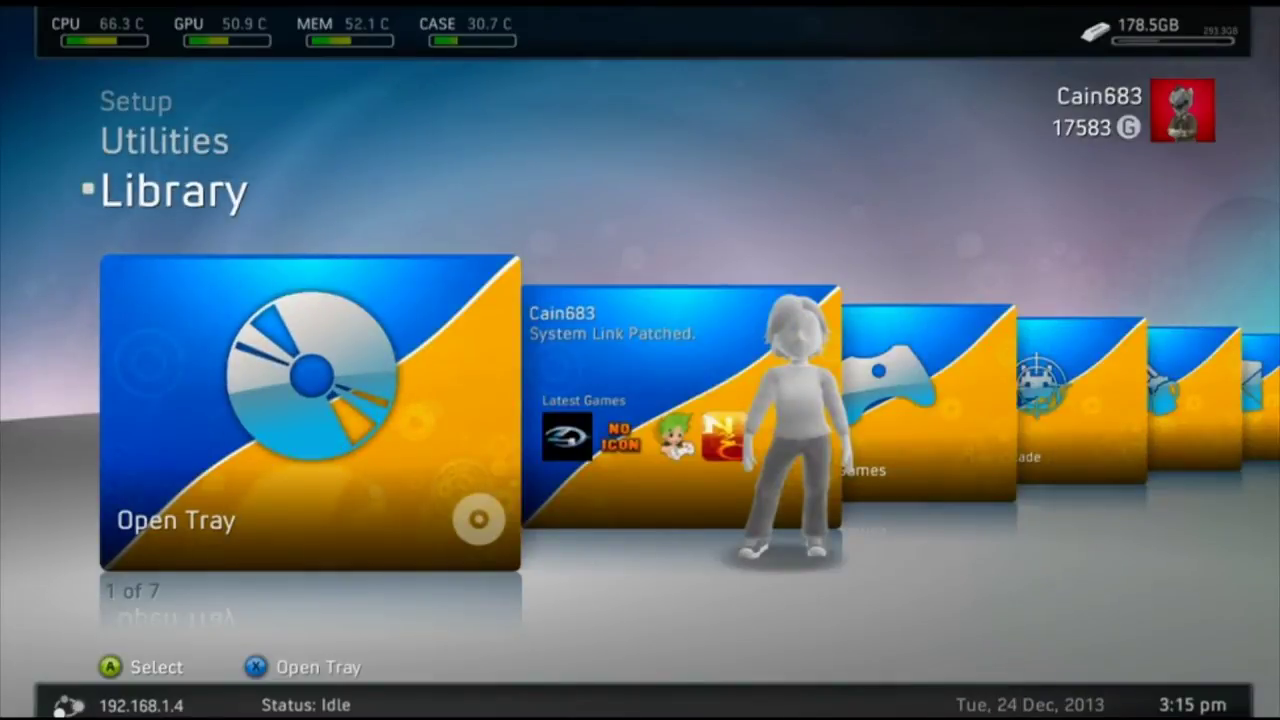
pyautogui.press('Right')
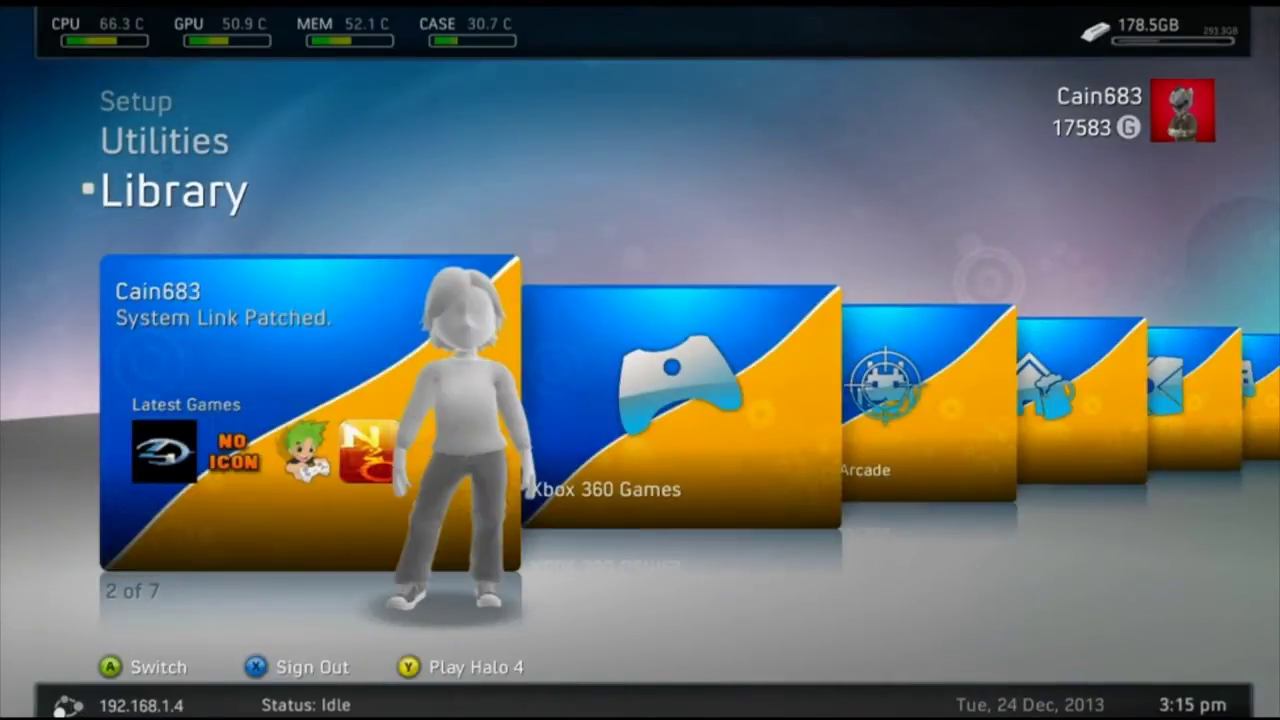
pyautogui.press('Left')
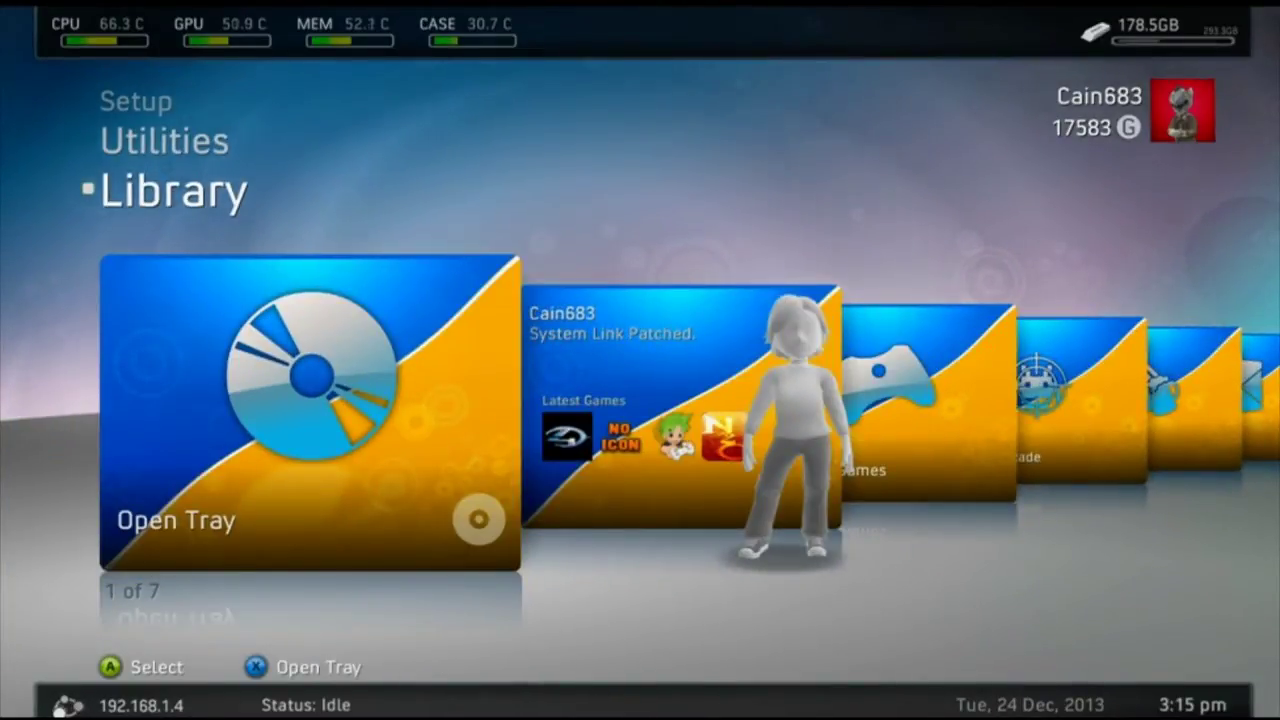
pyautogui.press('Up')
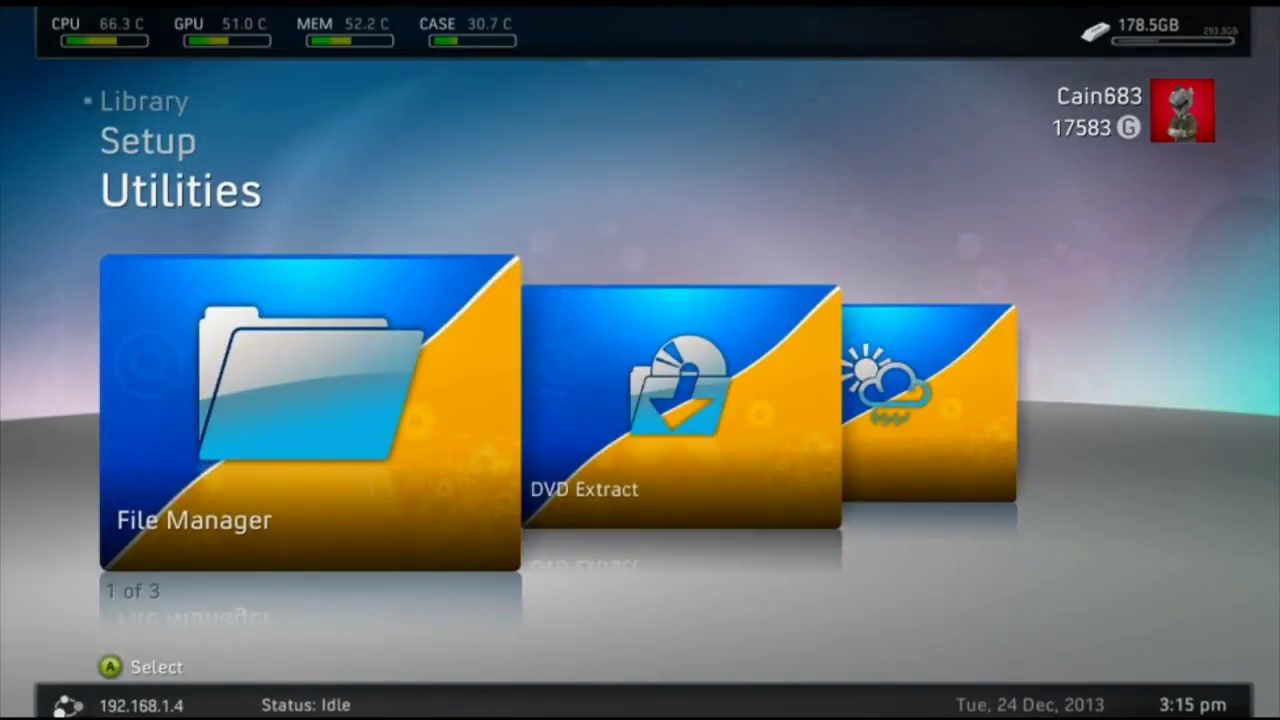
pyautogui.press('Return')
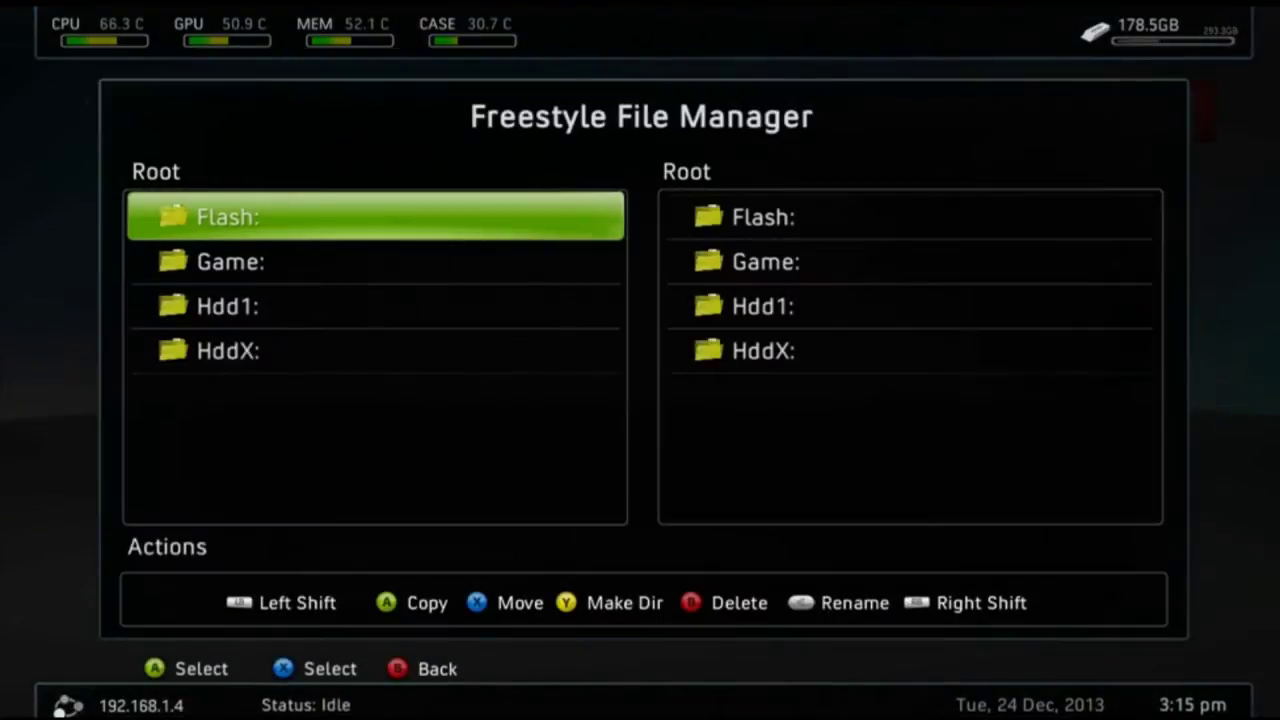
# Browse to the Hdd1:\Games\Reach folder in the file manager
pyautogui.press('Down')
pyautogui.press('Down')
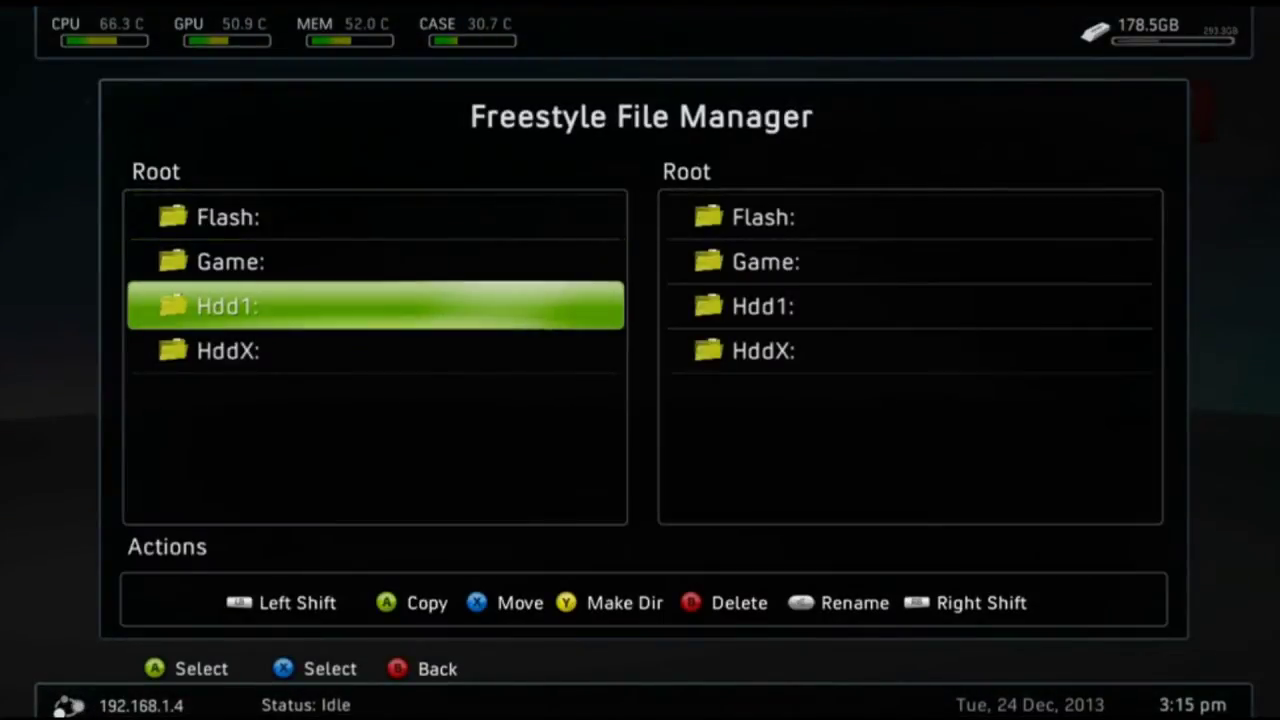
pyautogui.press('Return')
pyautogui.press('Down')
pyautogui.press('Down')
pyautogui.press('Down')
pyautogui.press('Down')
pyautogui.press('Down')
pyautogui.press('Down')
pyautogui.press('Down')
pyautogui.press('Down')
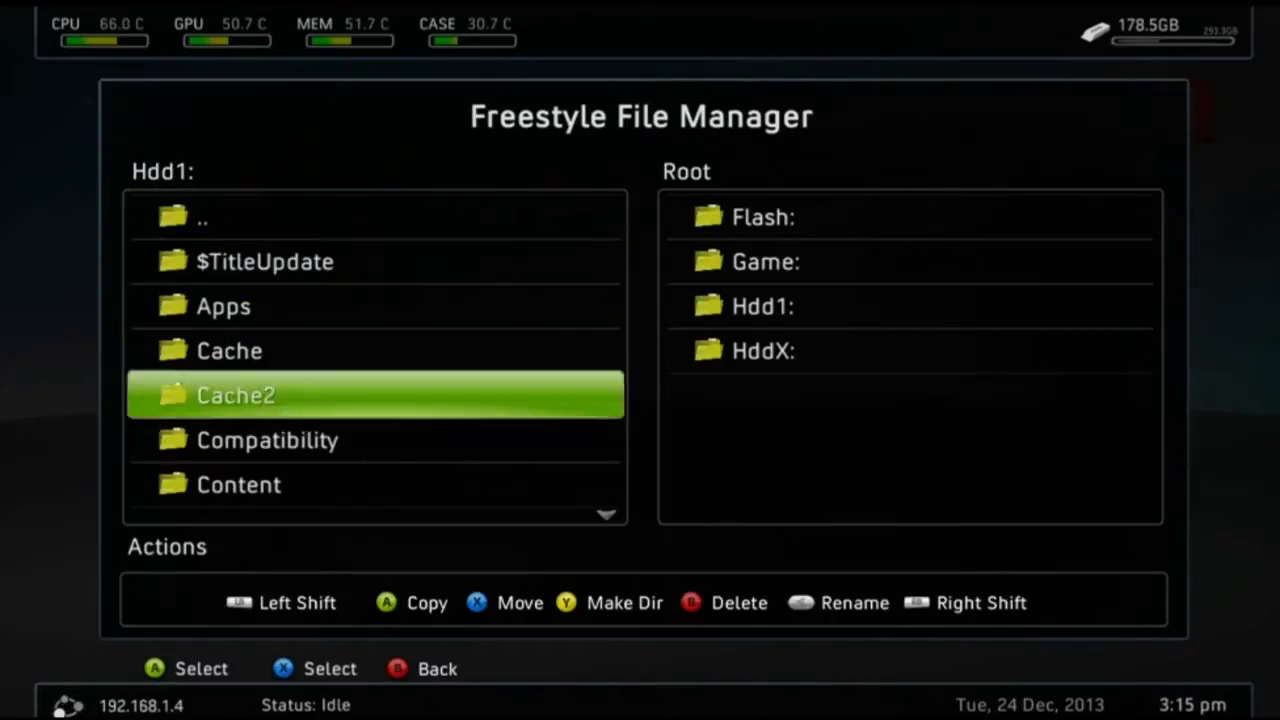
pyautogui.press('Return')
pyautogui.press('Down')
pyautogui.press('Down')
pyautogui.press('Down')
pyautogui.press('Down')
pyautogui.press('Return')
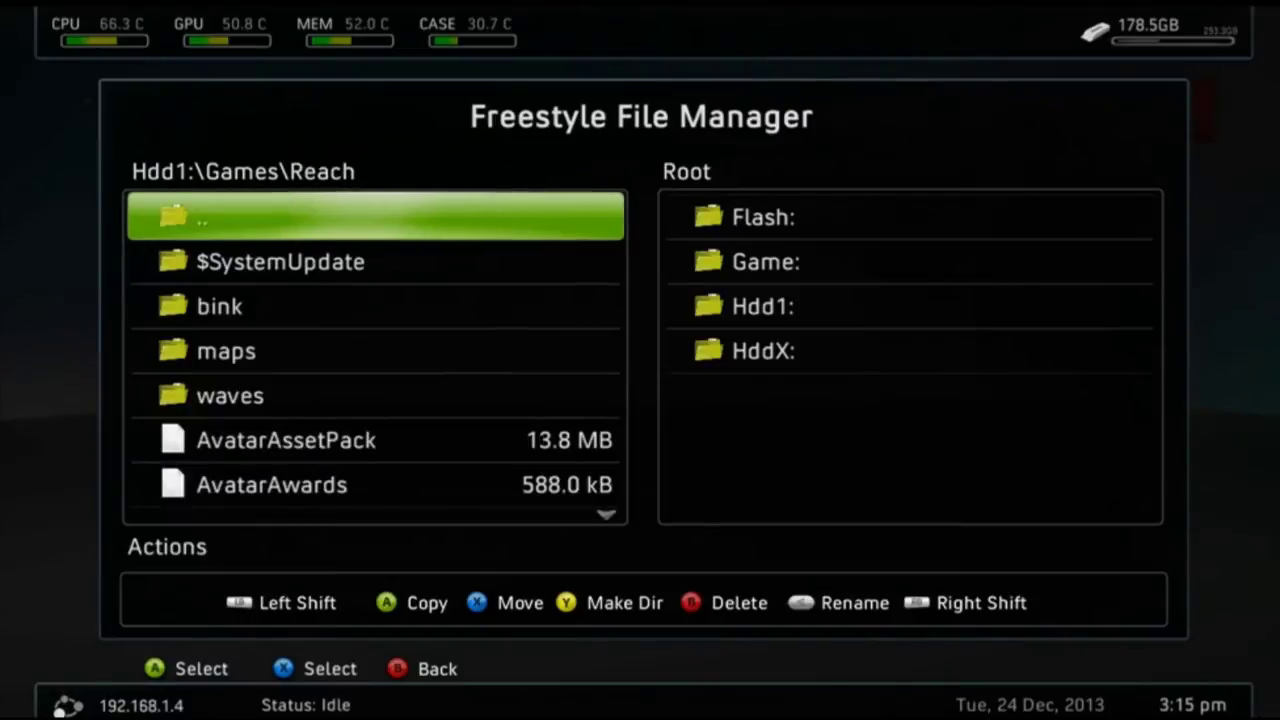
# Go through the file list of the Reach folder to RTELauncher.xex
pyautogui.press('Down')
pyautogui.press('Down')
pyautogui.press('Down')
pyautogui.press('Down')
pyautogui.press('Down')
pyautogui.press('Down')
pyautogui.press('Down')
pyautogui.press('Down')
pyautogui.press('Down')
pyautogui.press('Down')
pyautogui.press('Down')
pyautogui.press('Down')
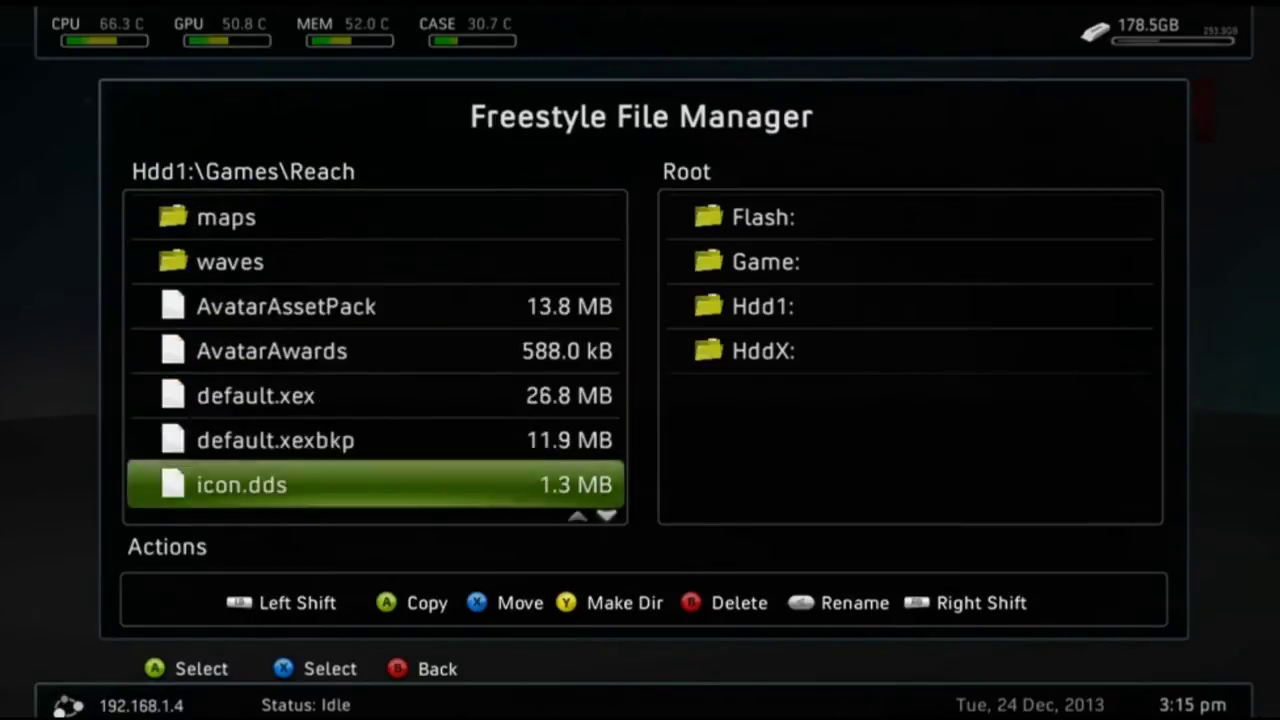
pyautogui.press('Down')
pyautogui.press('Down')
pyautogui.press('Up')
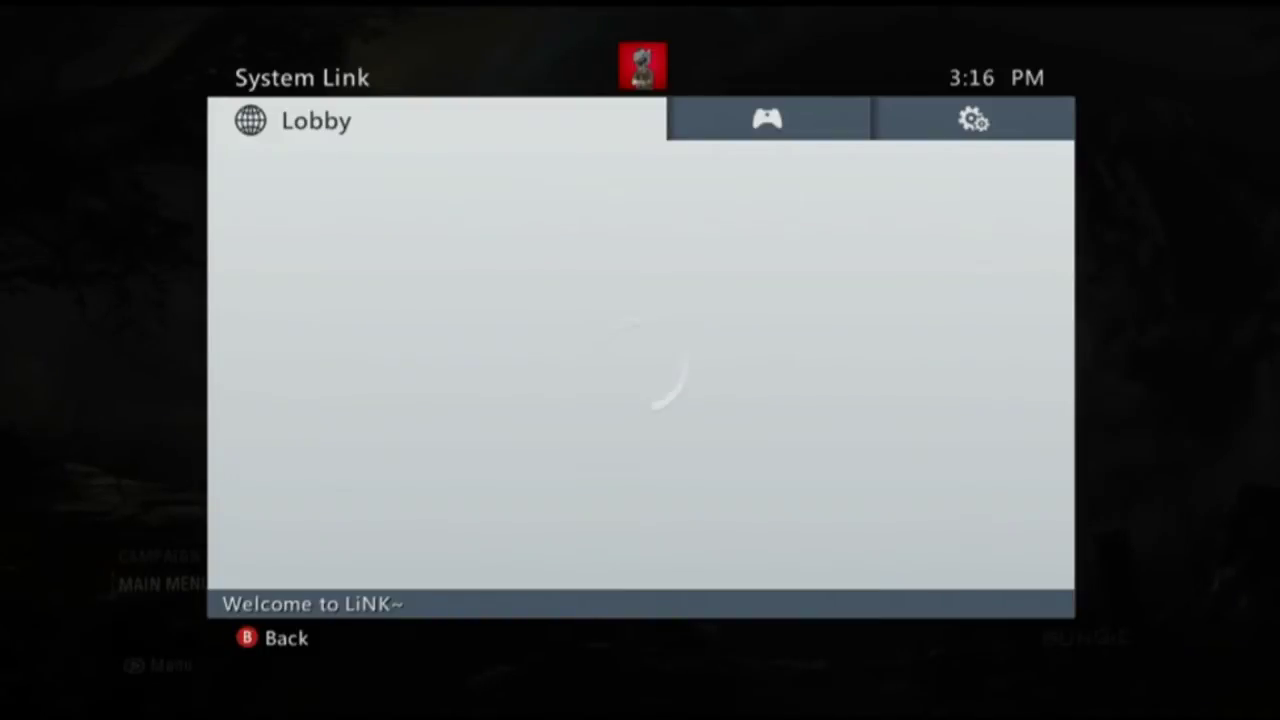
# Enter the Halo: Reach game room in System Link, check its player list and return to the Reach title screen
pyautogui.press('Return')
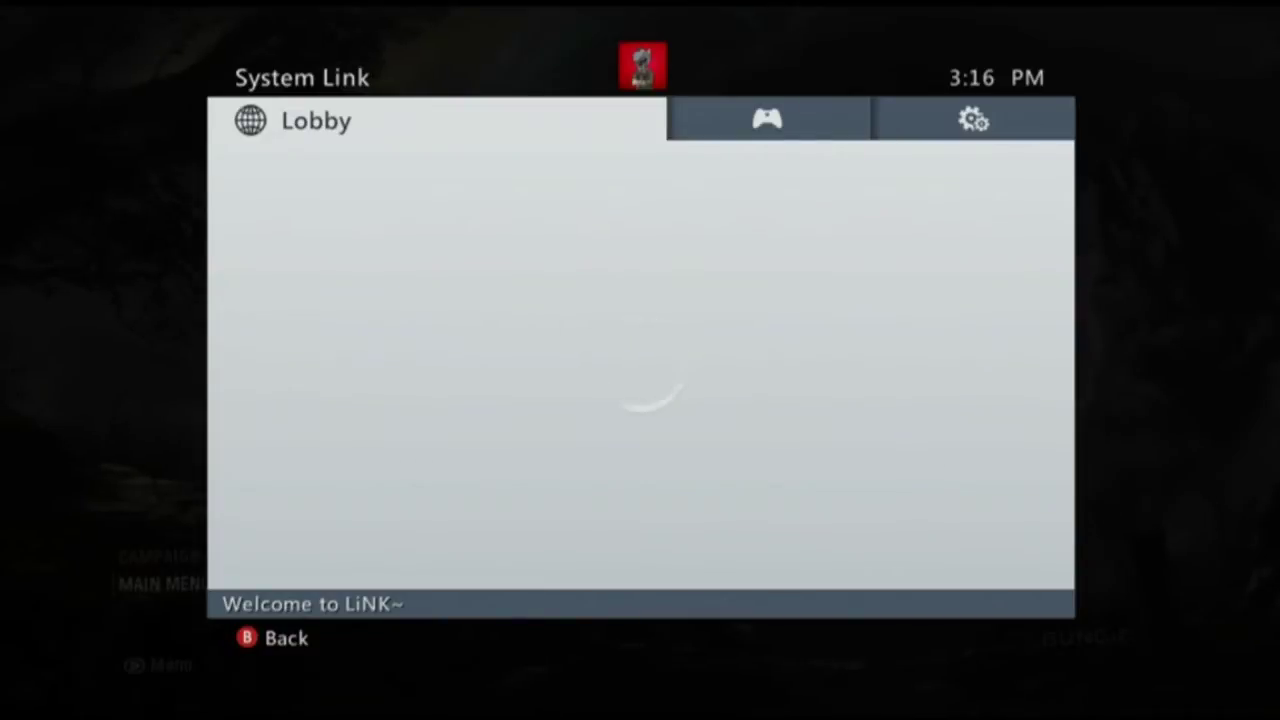
pyautogui.press('Right')
pyautogui.press('Left')
pyautogui.press('Return')
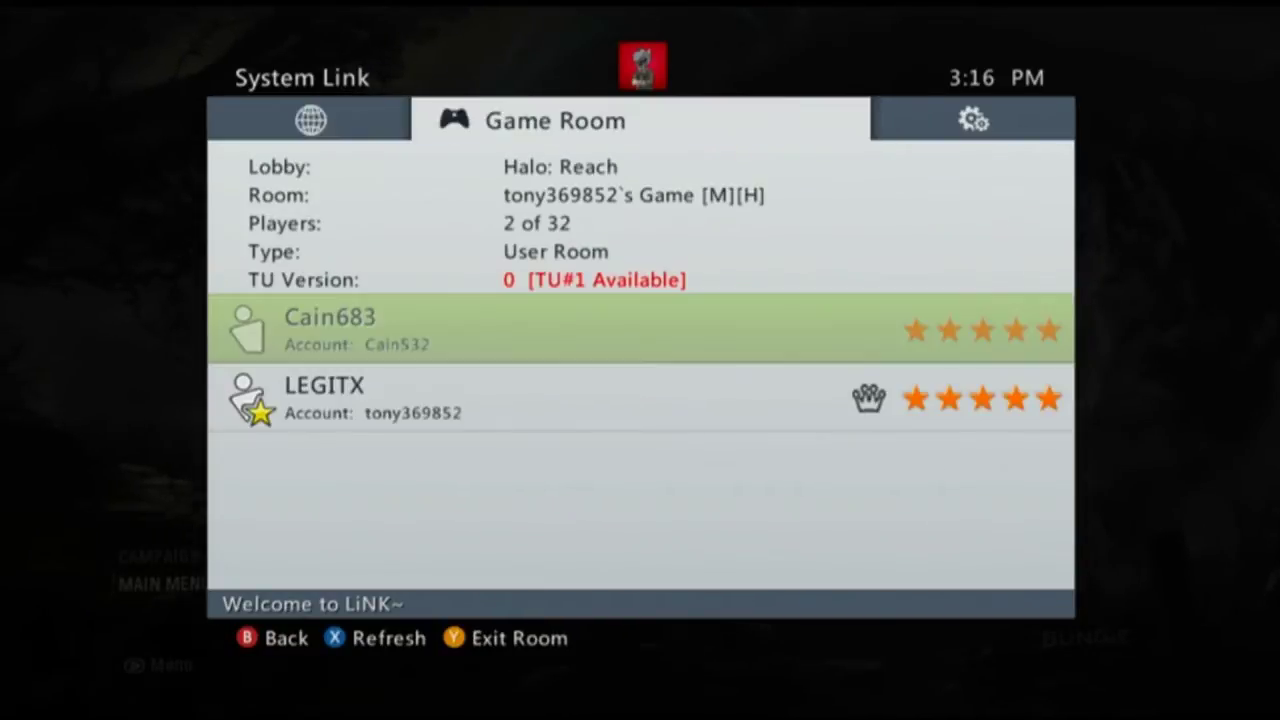
pyautogui.press('Down')
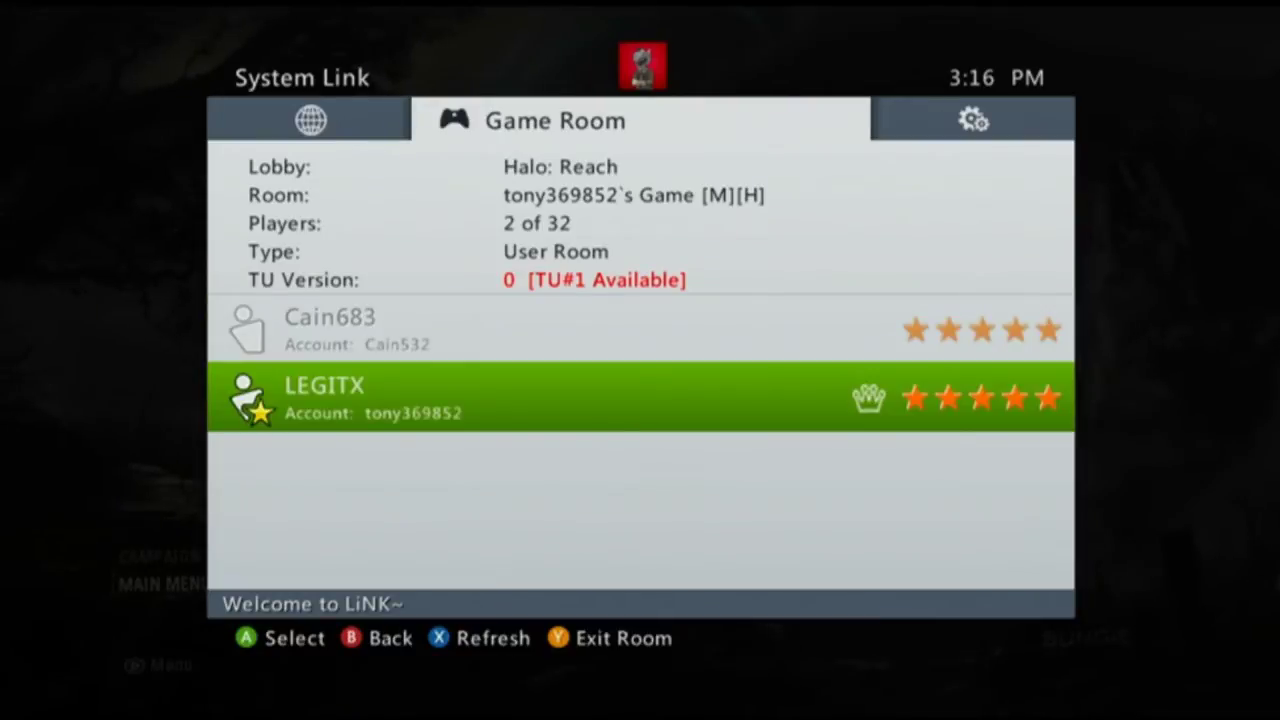
pyautogui.press('Up')
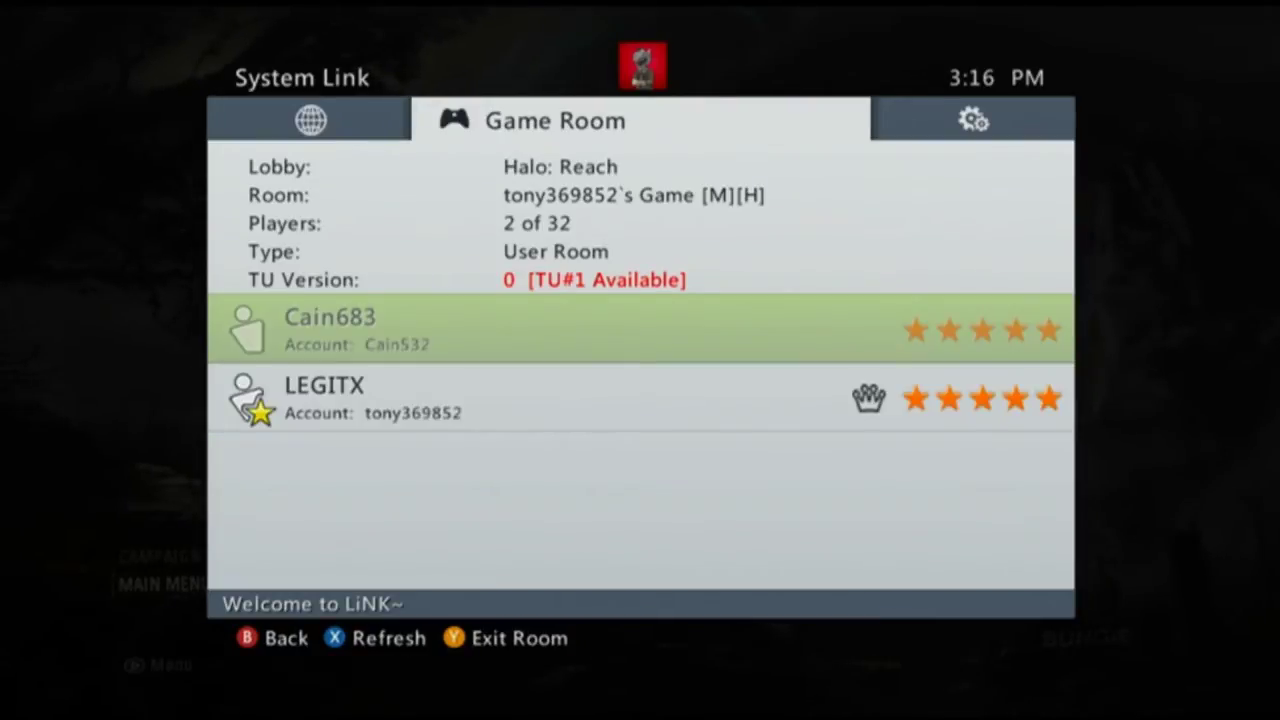
pyautogui.press('Escape')
pyautogui.press('Escape')
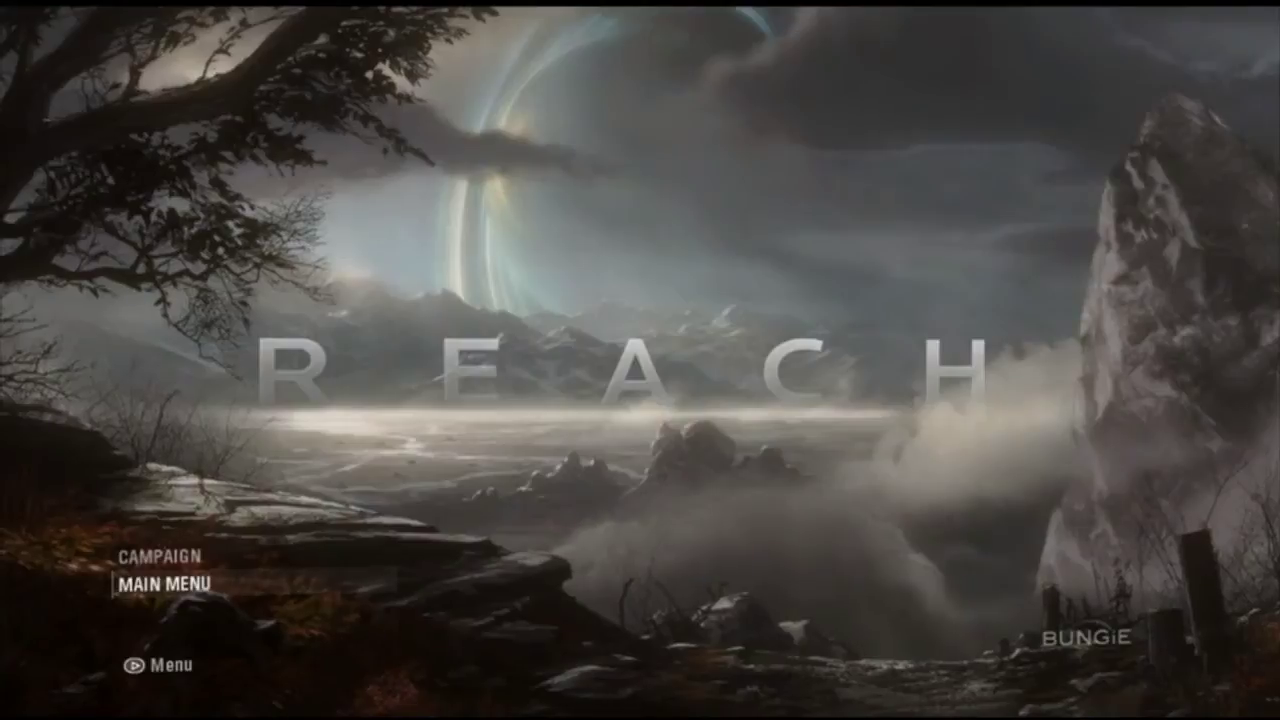
# From the Reach main menu, switch the party's network to System Link and start a Basic Editing Forge game on Forge World
pyautogui.press('Return')
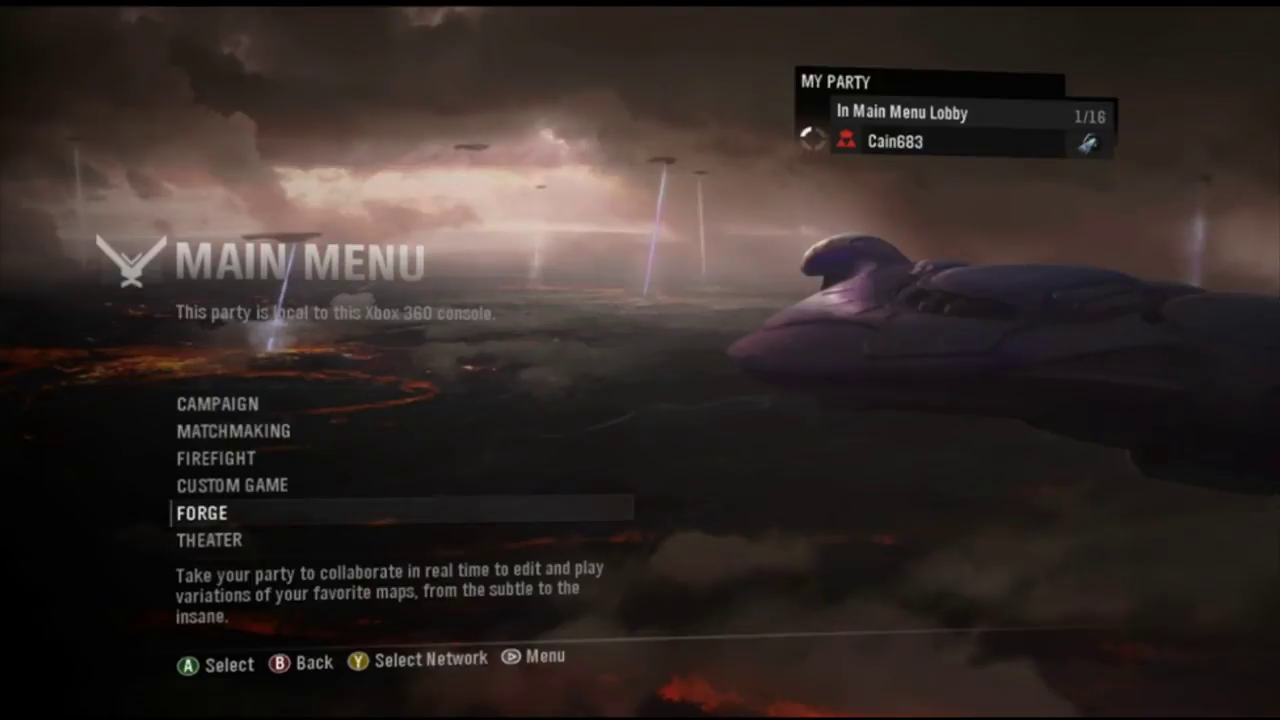
pyautogui.press('y')
pyautogui.press('Down')
pyautogui.press('Return')
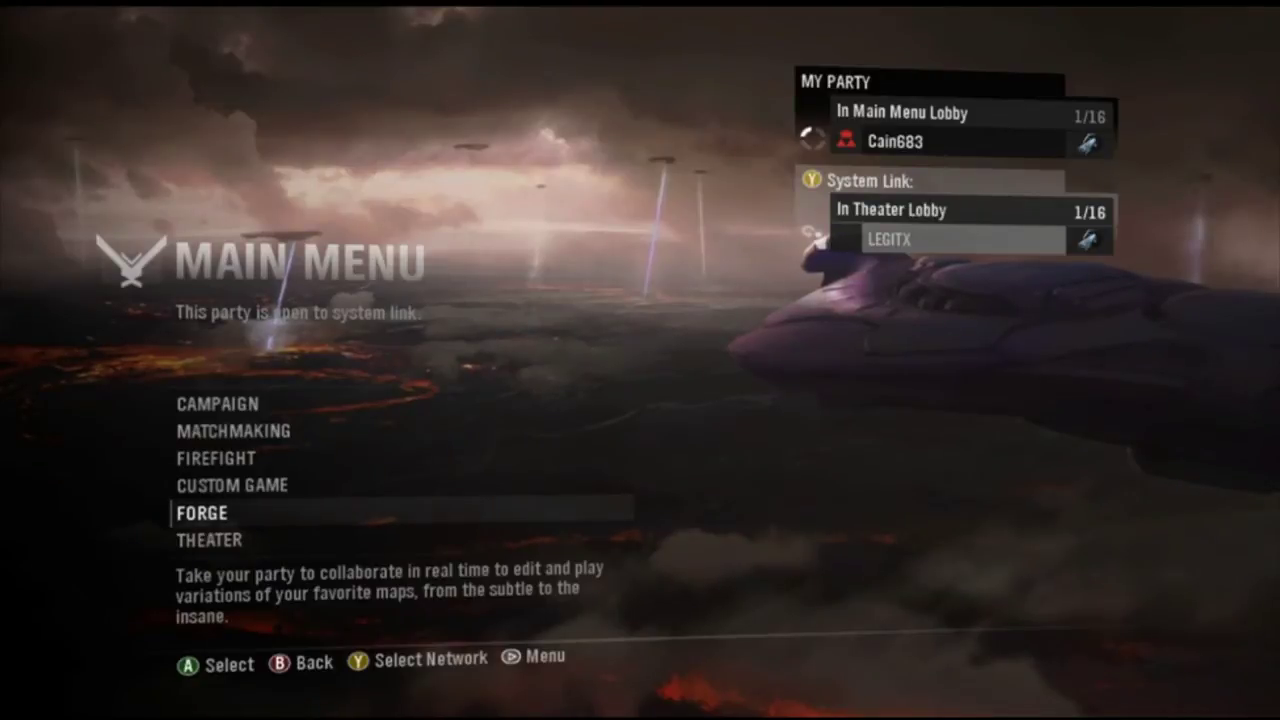
pyautogui.press('Return')
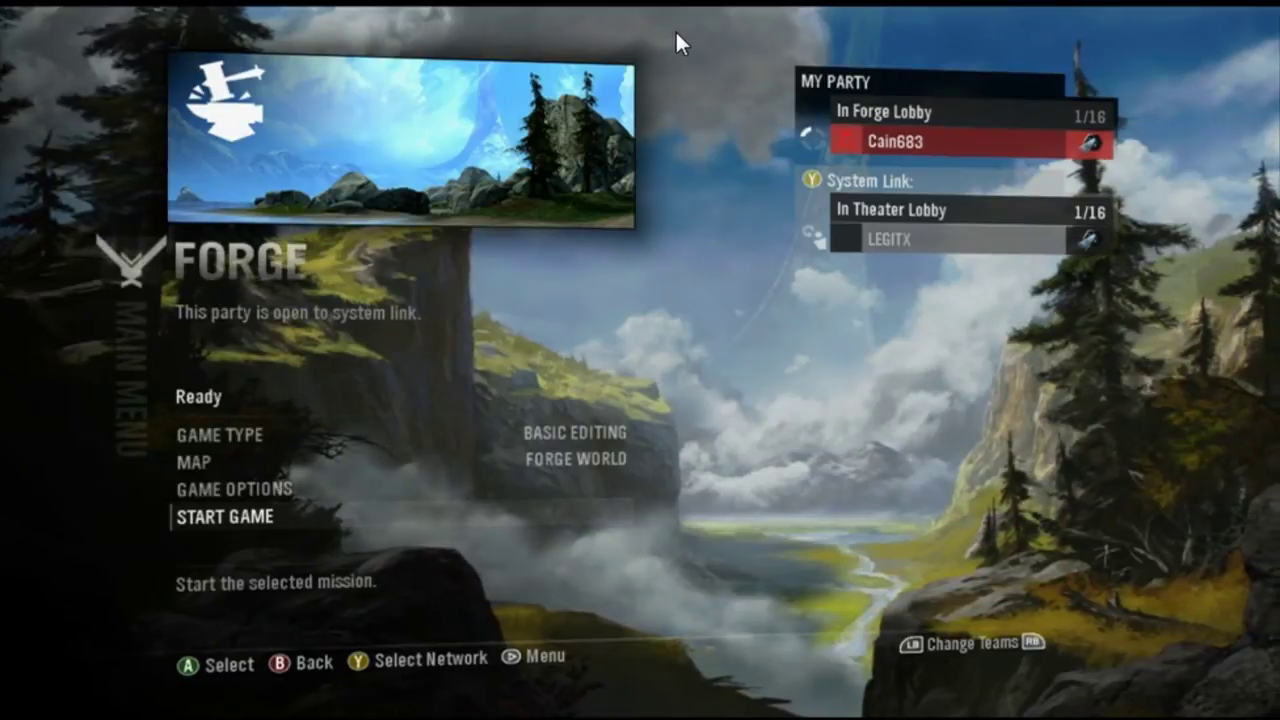
pyautogui.press('Return')
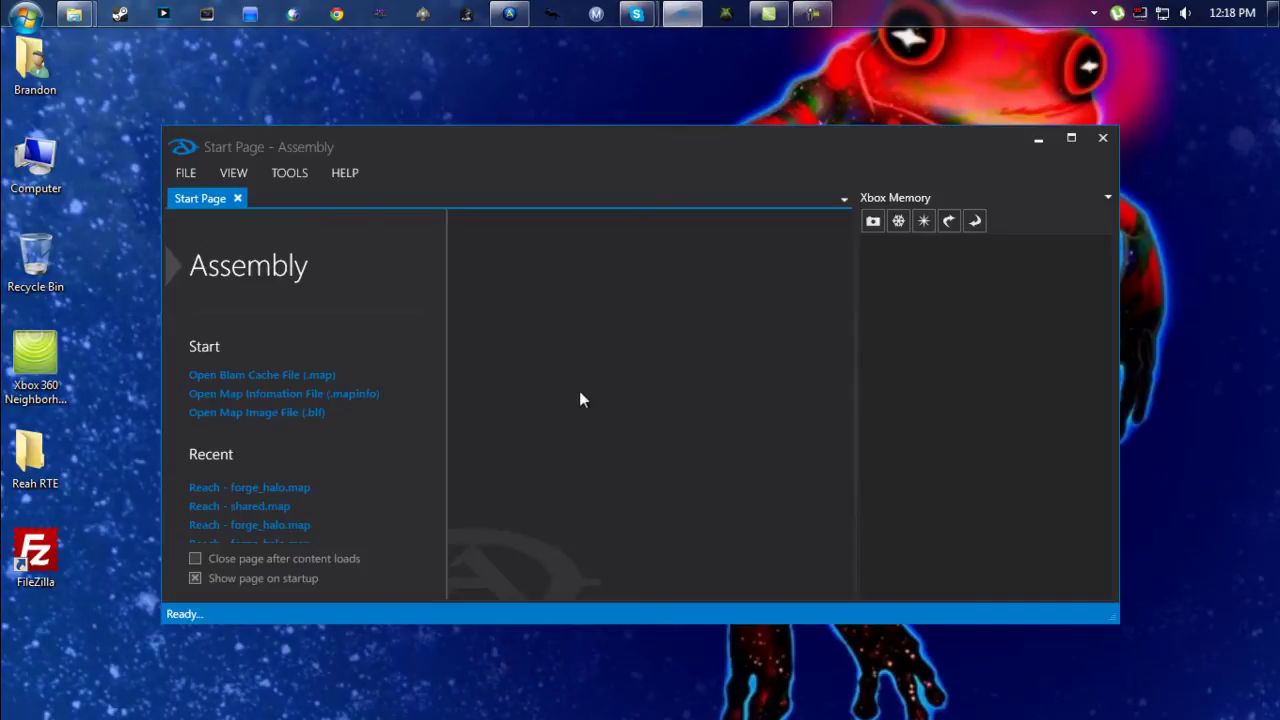
# In Assembly, start opening a Blam cache file and browse to Modding > Xbox Modding > Apps > Assembly Master Release > Reach
pyautogui.click(172, 170)
pyautogui.click(246, 199)
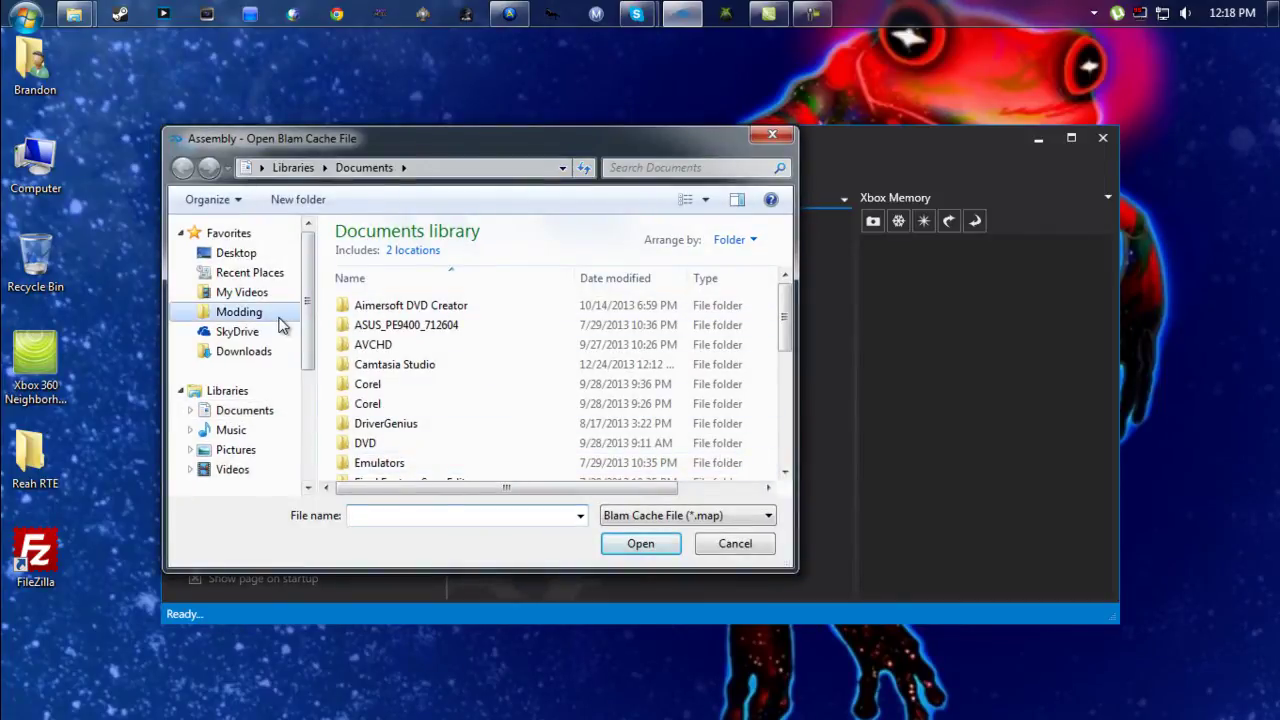
pyautogui.click(280, 316)
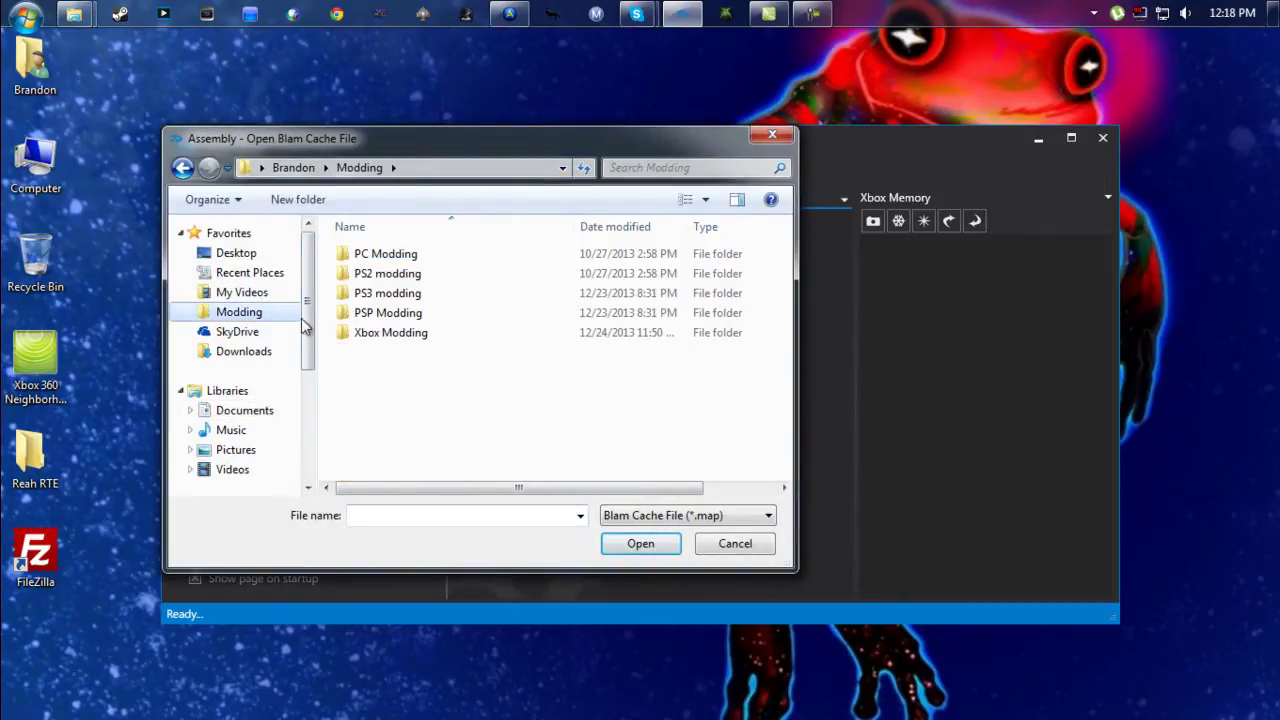
pyautogui.doubleClick(371, 331)
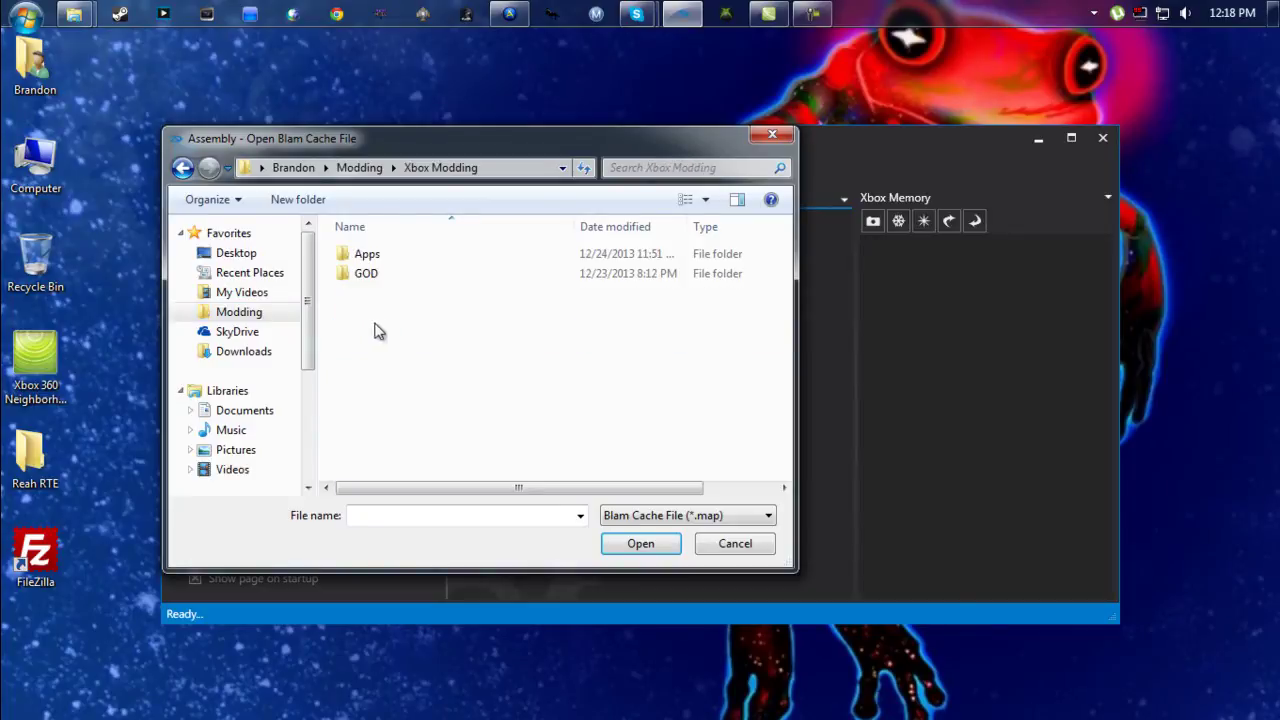
pyautogui.doubleClick(365, 257)
pyautogui.doubleClick(365, 276)
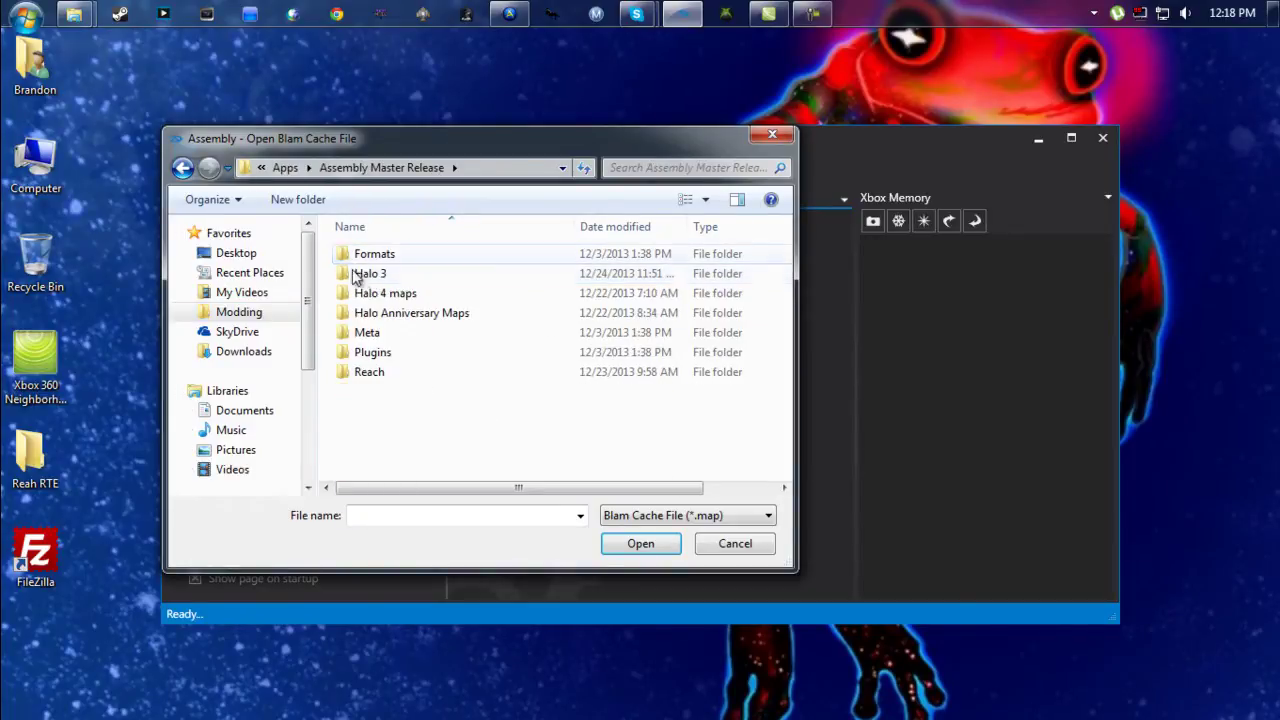
pyautogui.doubleClick(368, 372)
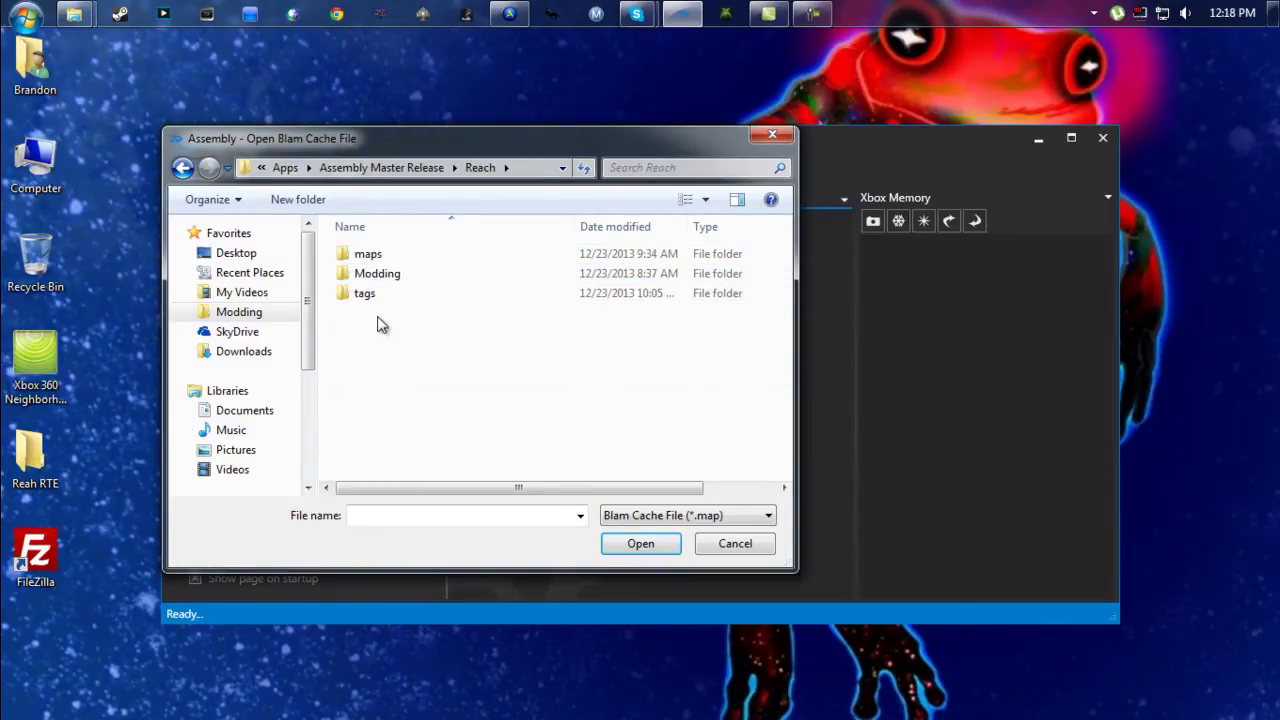
# Open forge_halo.map from the maps folder inside Reach
pyautogui.doubleClick(388, 297)
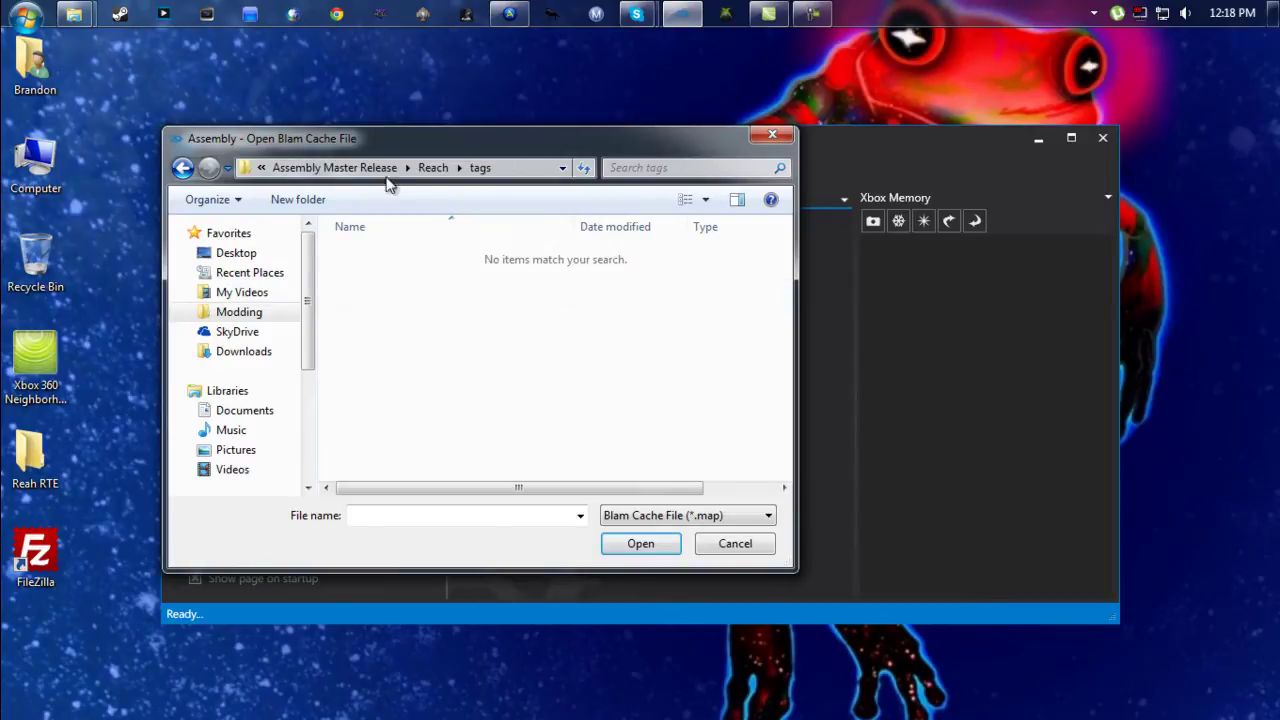
pyautogui.click(433, 167)
pyautogui.doubleClick(388, 258)
pyautogui.scroll(-2, 432, 420)
pyautogui.scroll(-1, 430, 415)
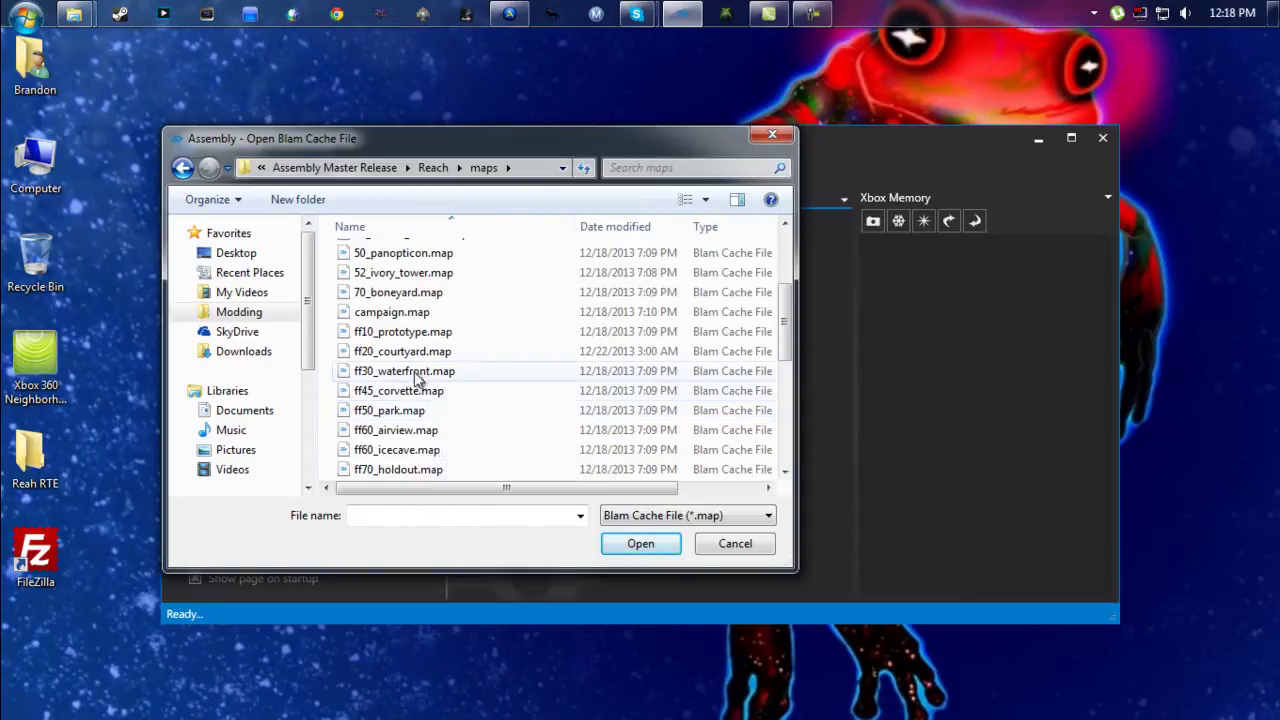
pyautogui.scroll(-1, 392, 440)
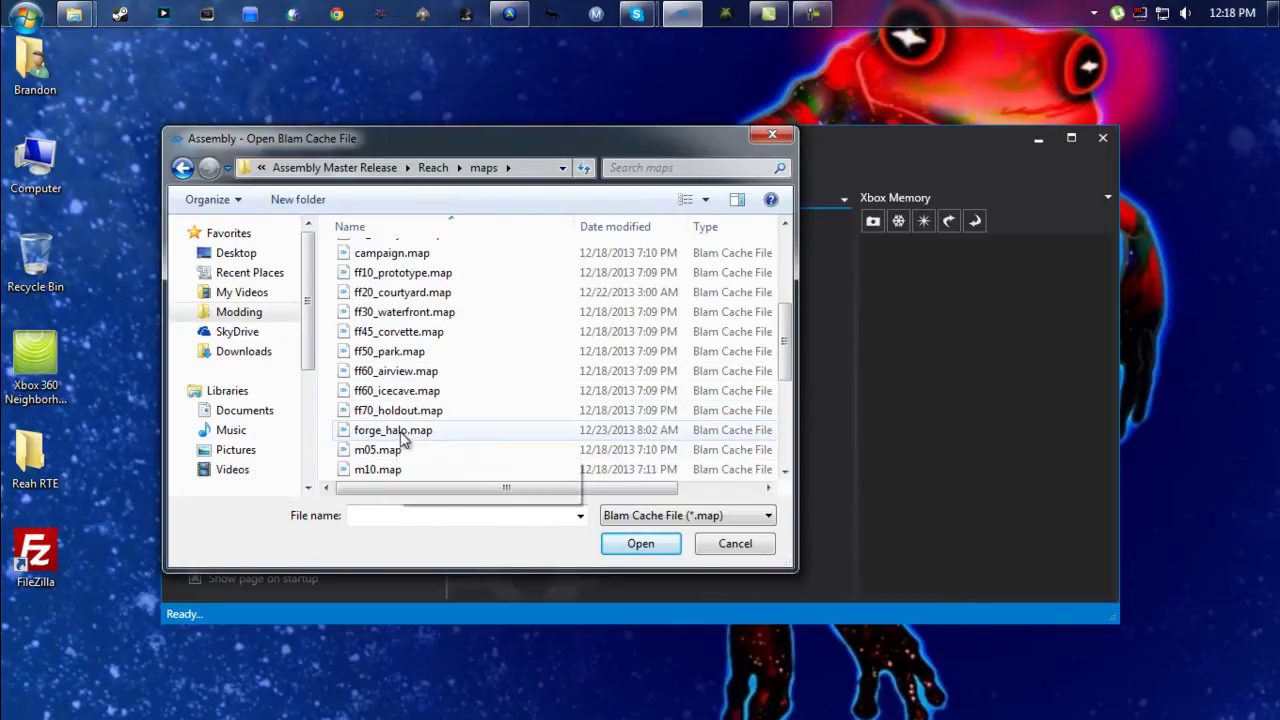
pyautogui.doubleClick(392, 433)
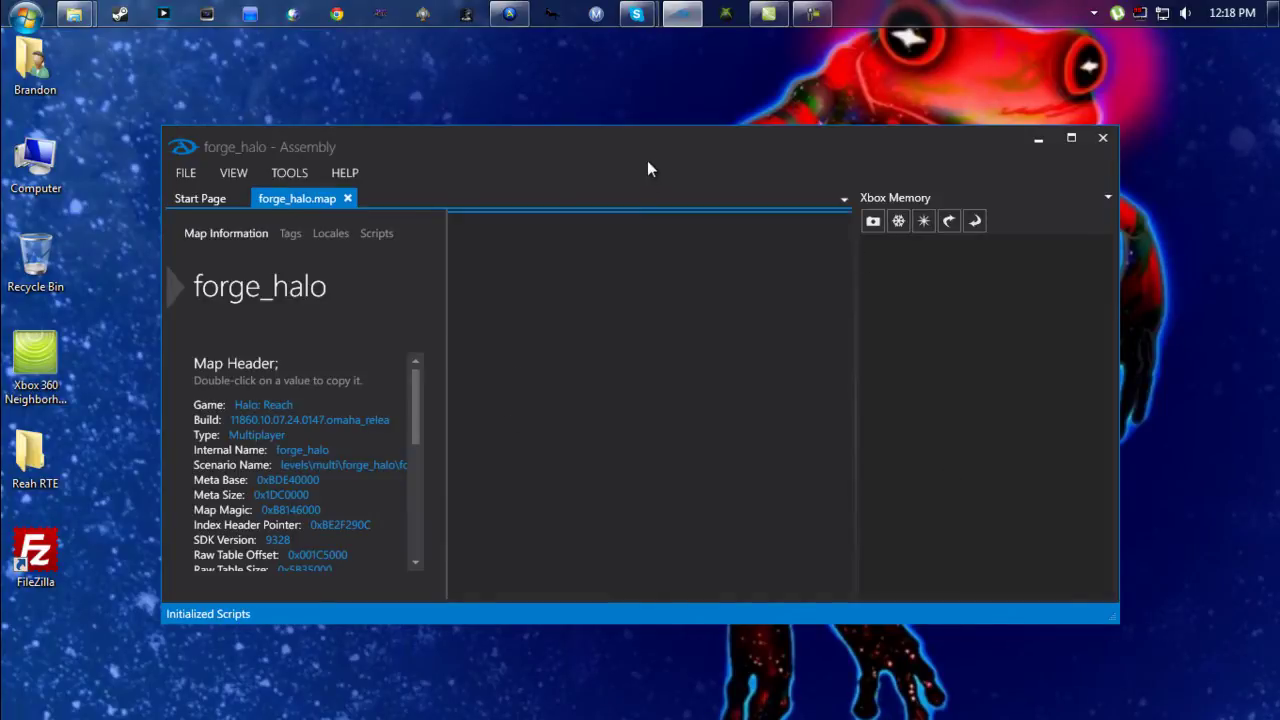
# Reposition the Assembly window and look through the list of tag classes in forge_halo.map
pyautogui.moveTo(647, 168); pyautogui.dragTo(580, 104)
pyautogui.click(217, 169)
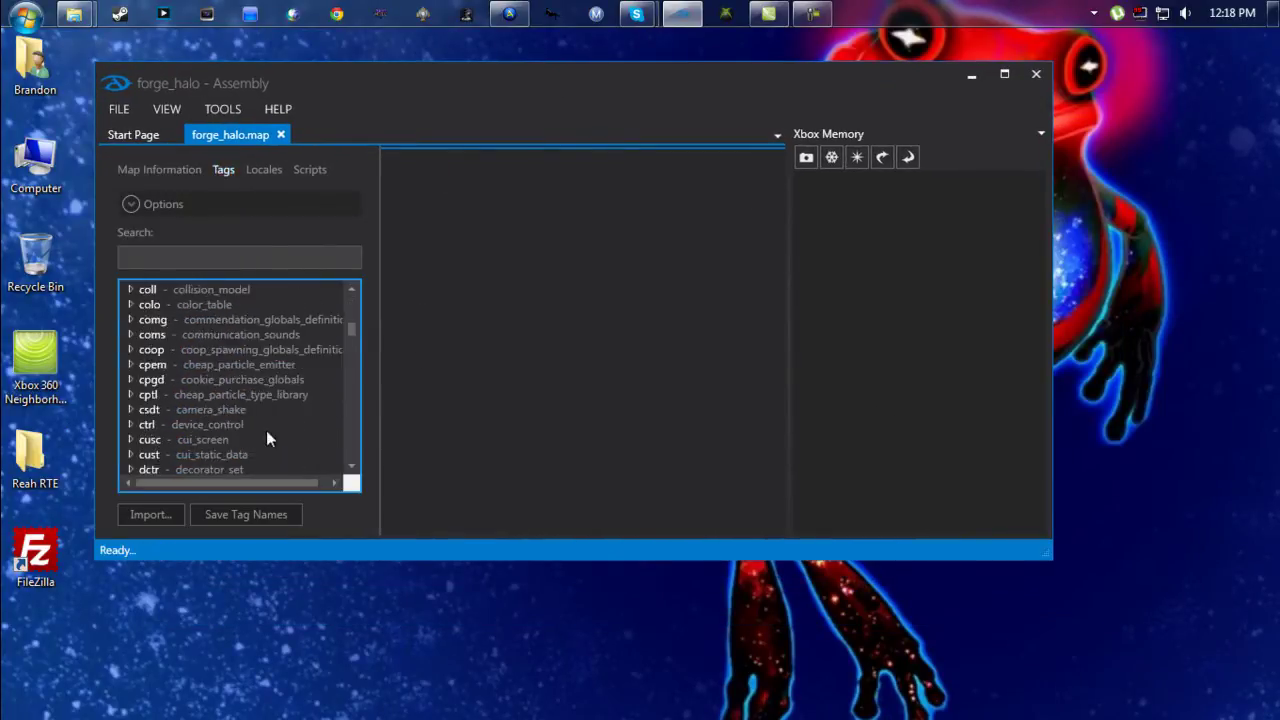
pyautogui.scroll(-20, 270, 426)
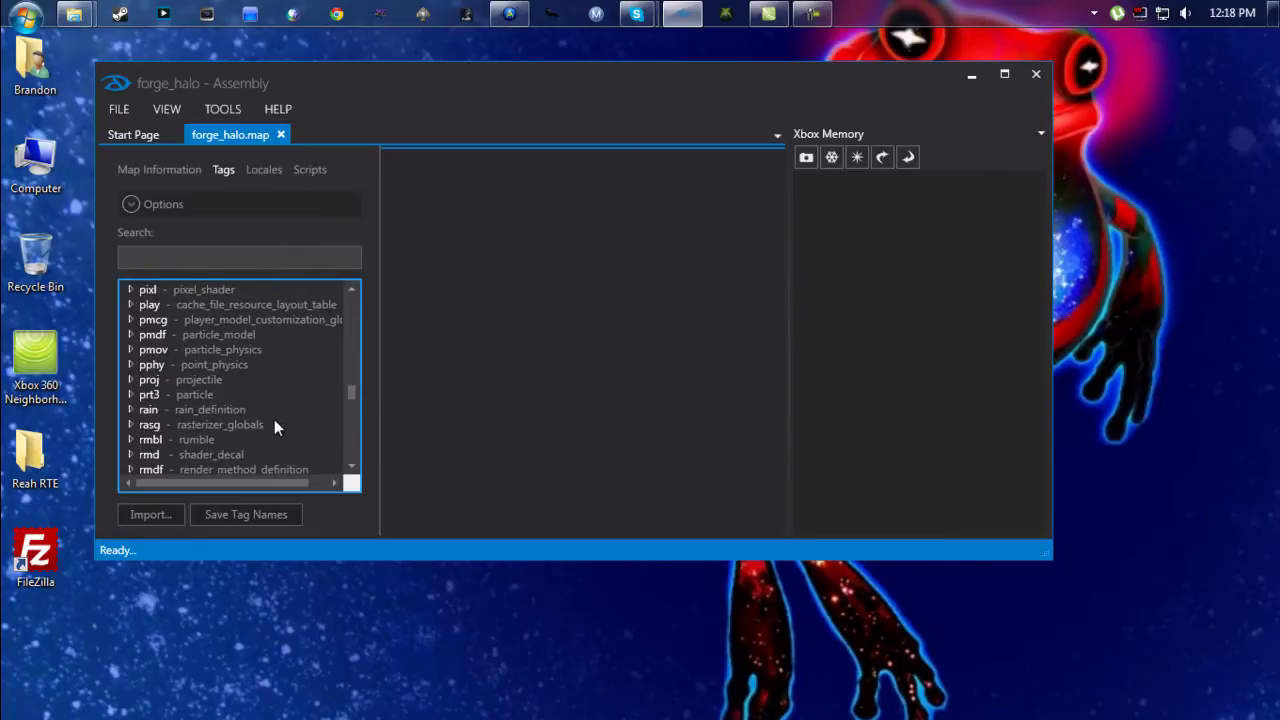
pyautogui.scroll(-5, 273, 425)
pyautogui.scroll(20, 301, 411)
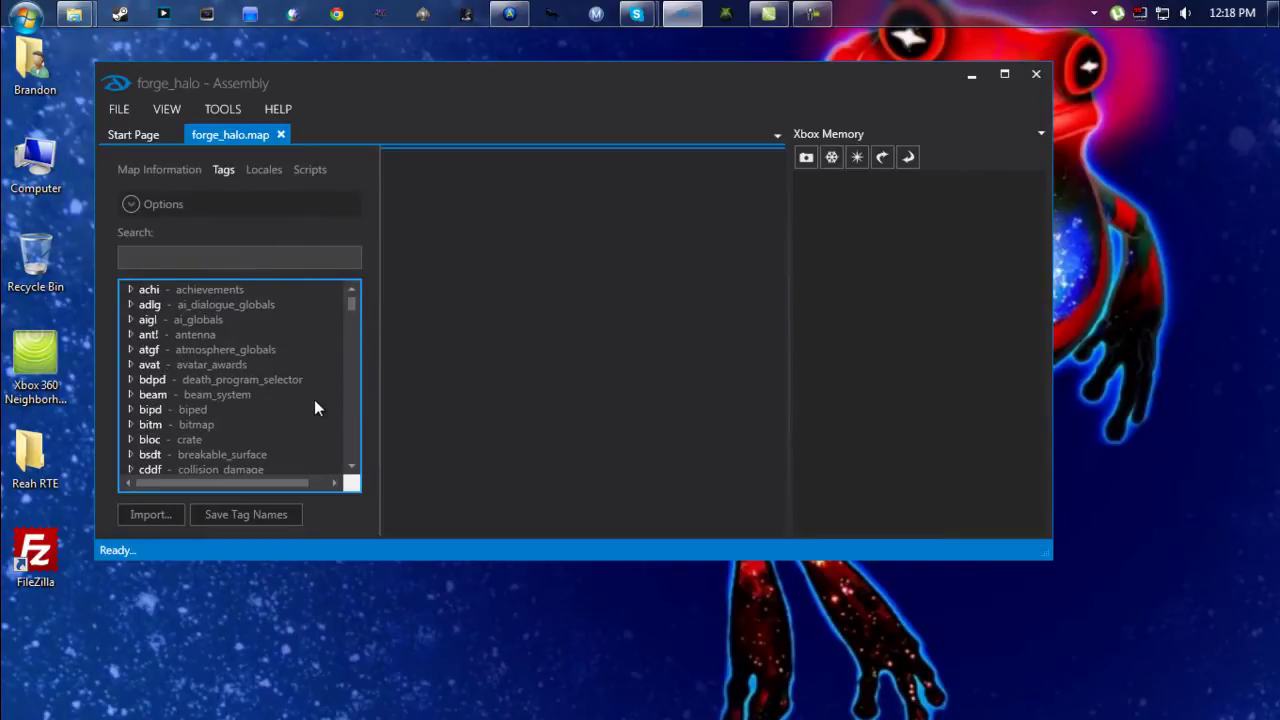
# Shrink the Xbox Memory pane to a narrow strip to widen the tag editing area
pyautogui.click(797, 263)
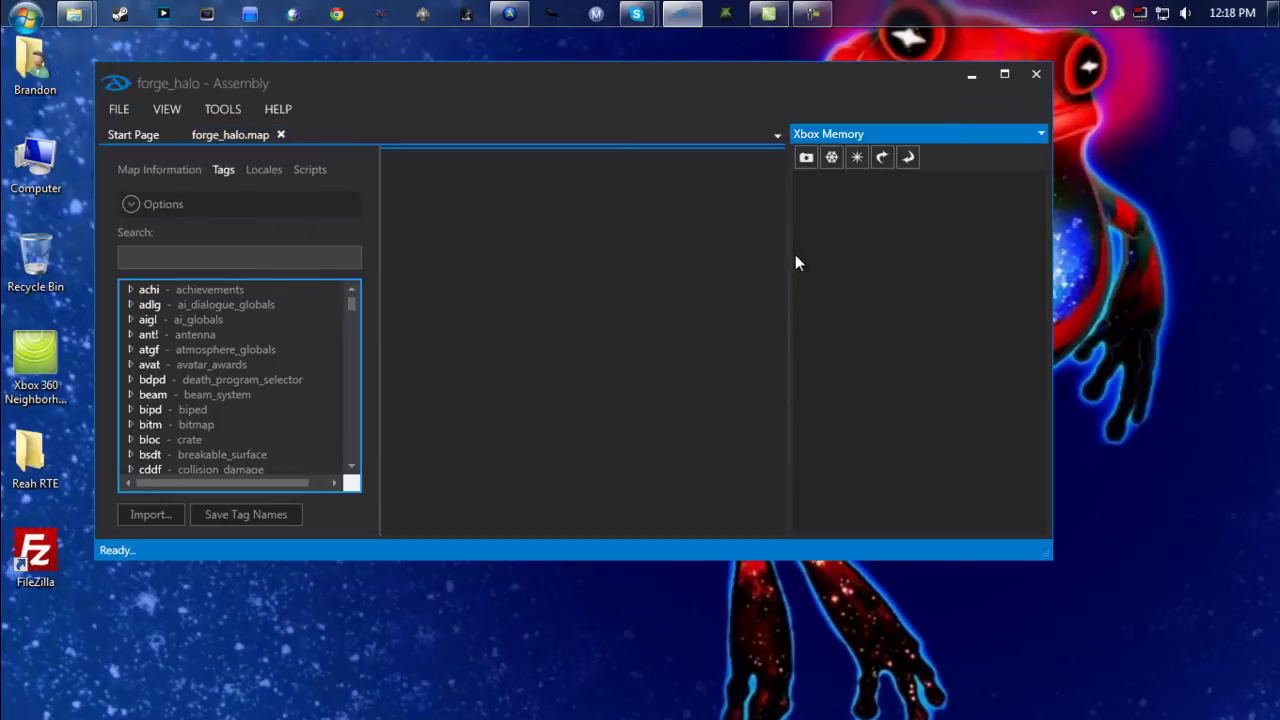
pyautogui.moveTo(786, 251); pyautogui.dragTo(1008, 290)
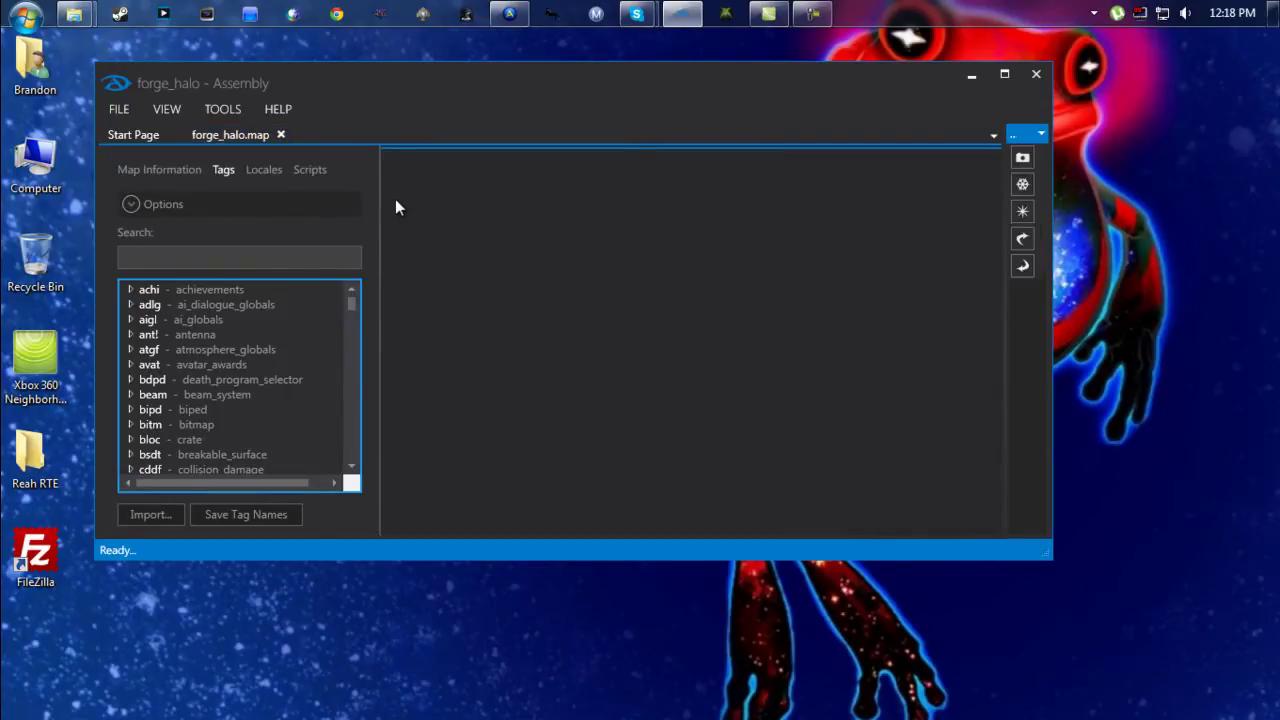
# Check the Xbox Name/IP in the Xbox 360 Development settings, and close the settings
pyautogui.click(212, 112)
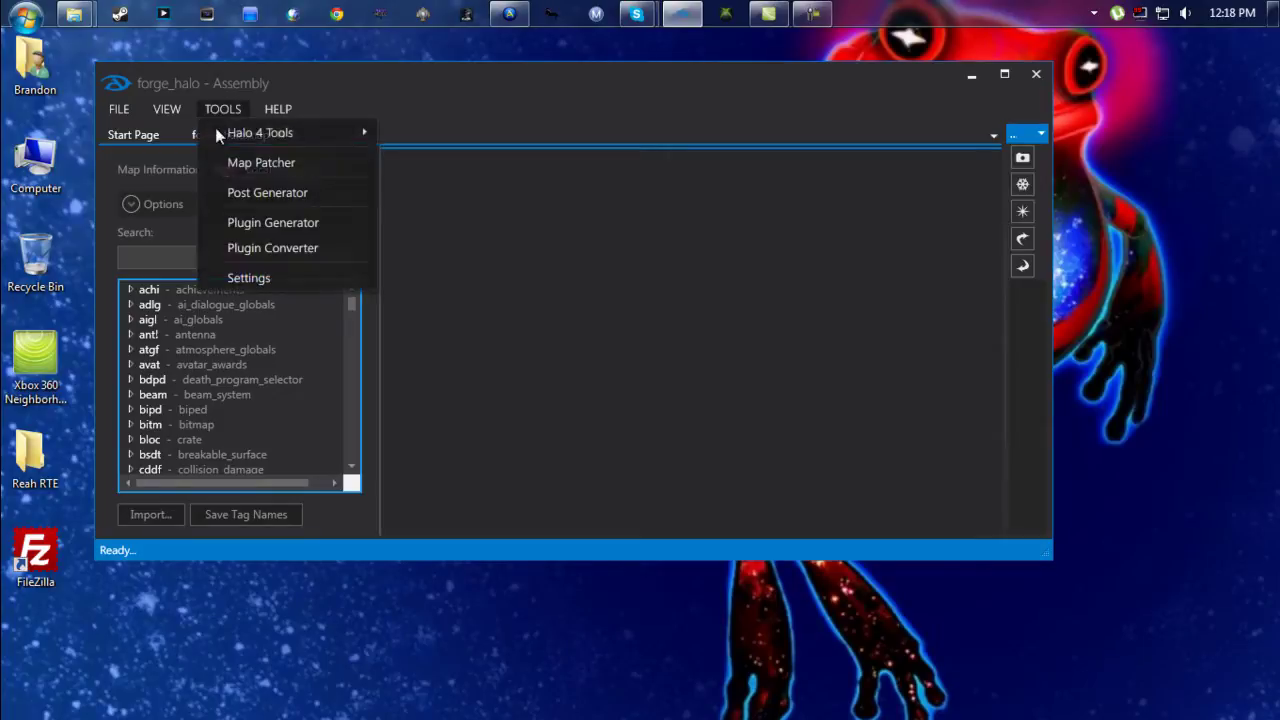
pyautogui.click(229, 271)
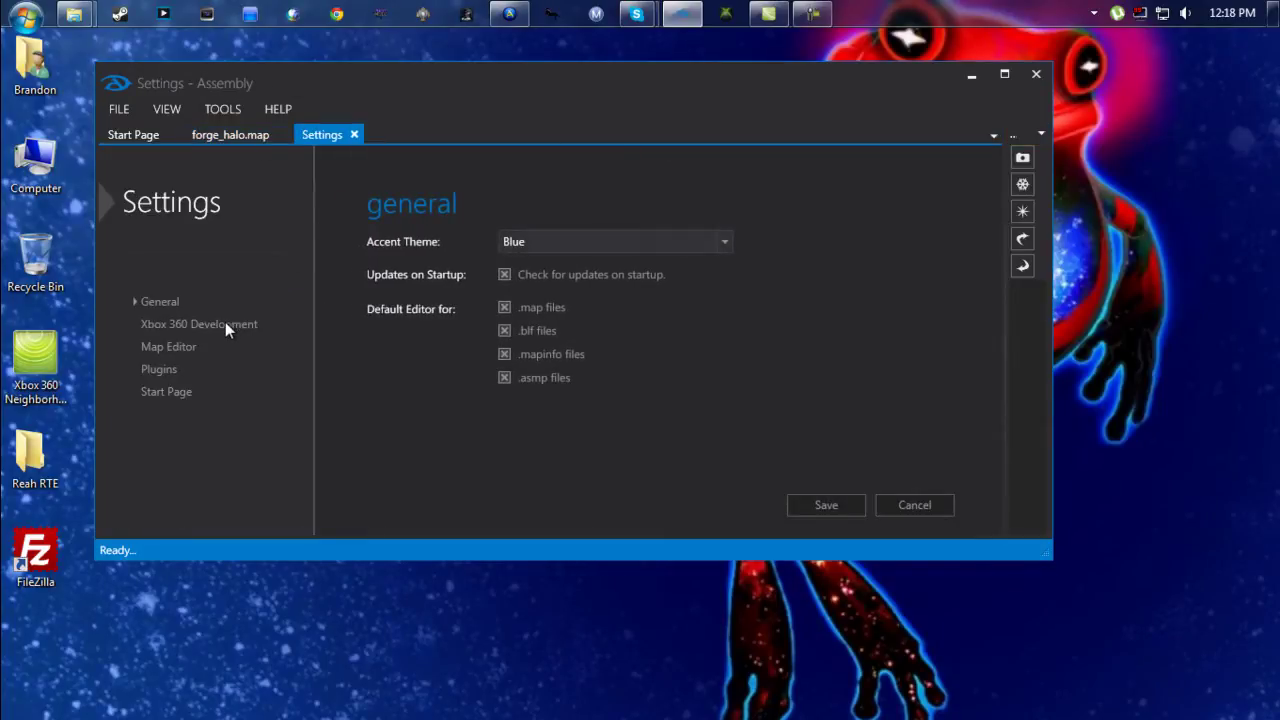
pyautogui.click(160, 326)
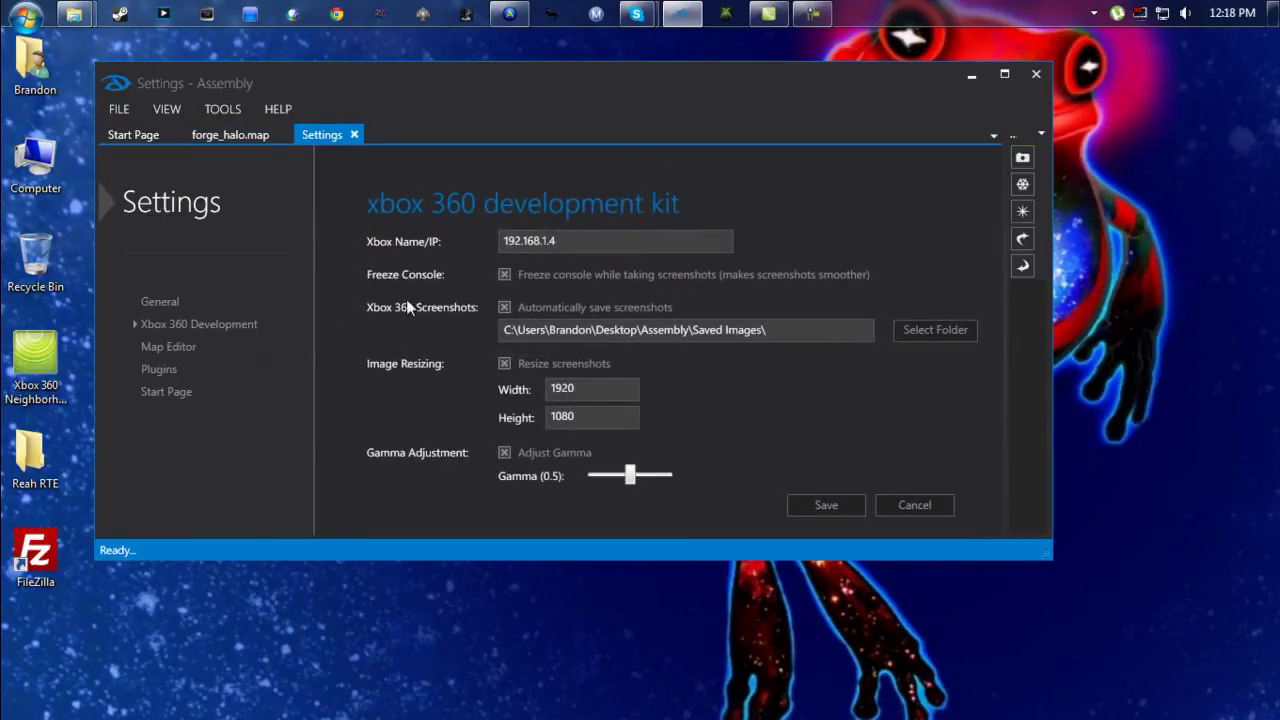
pyautogui.moveTo(610, 240); pyautogui.dragTo(285, 209)
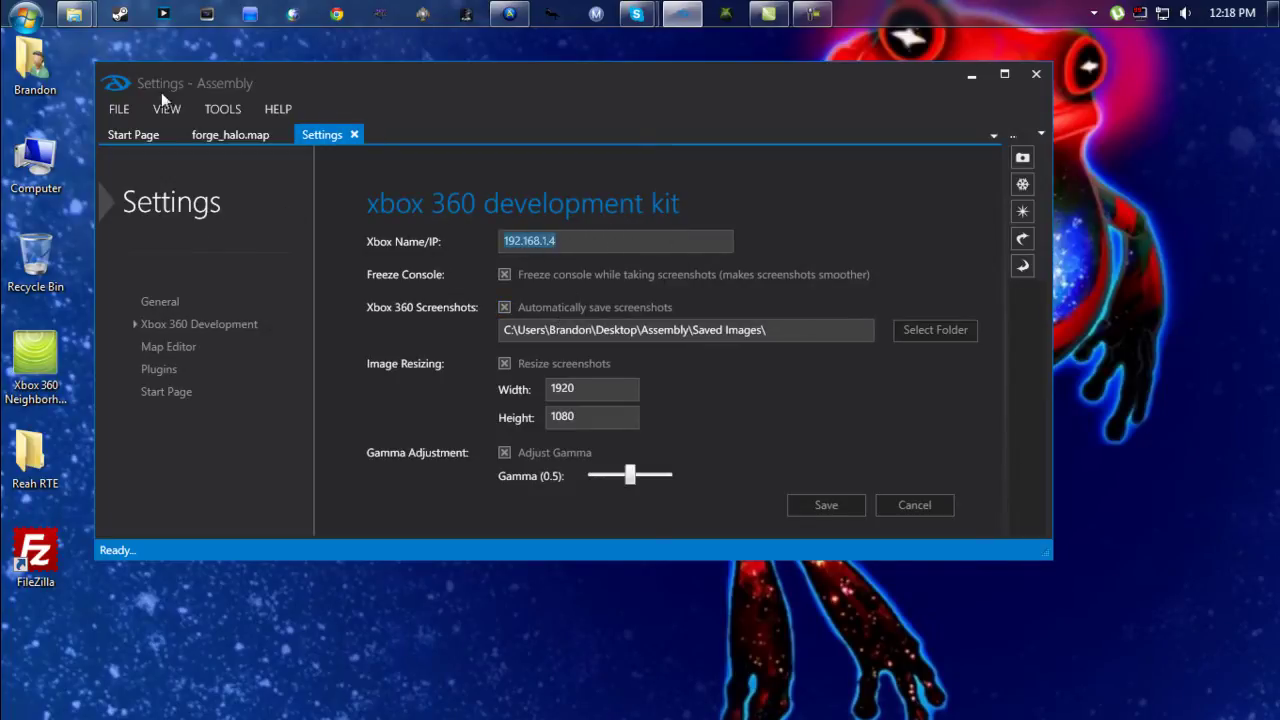
pyautogui.click(354, 135)
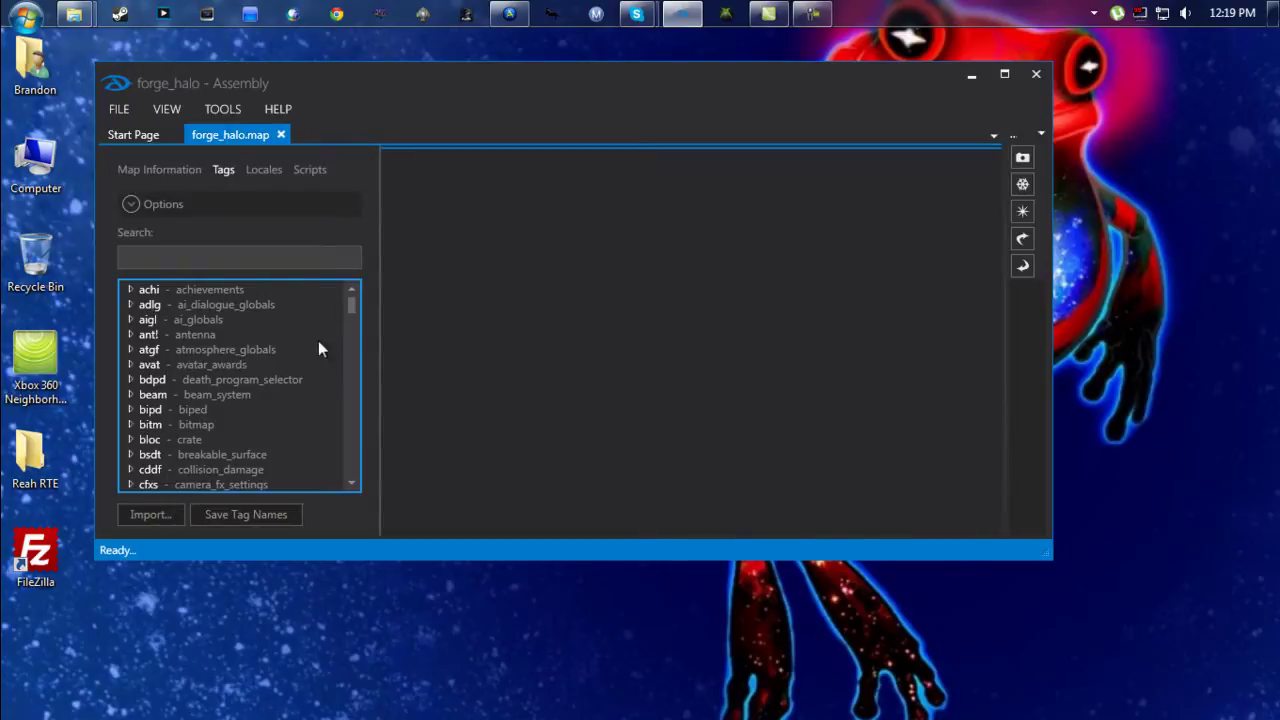
# Find the scnr (scenario) tag class in forge_halo.map and expand it
pyautogui.scroll(-7, 287, 399)
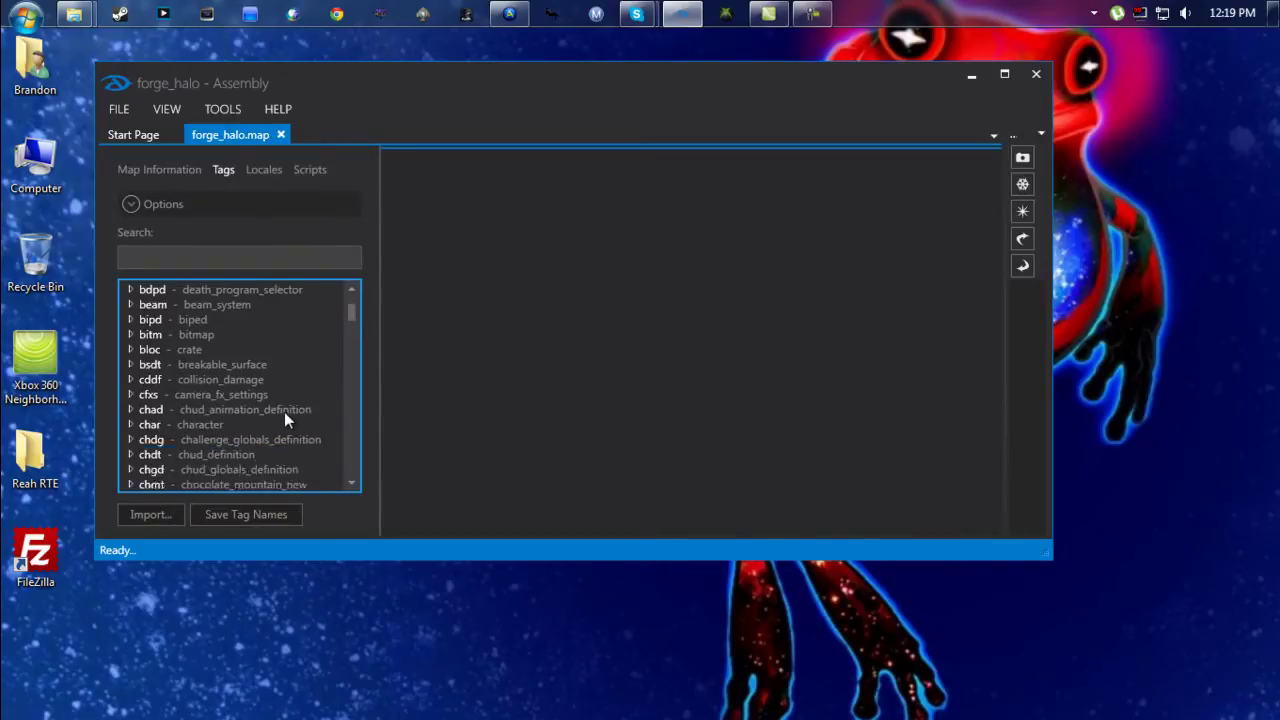
pyautogui.scroll(-15, 286, 405)
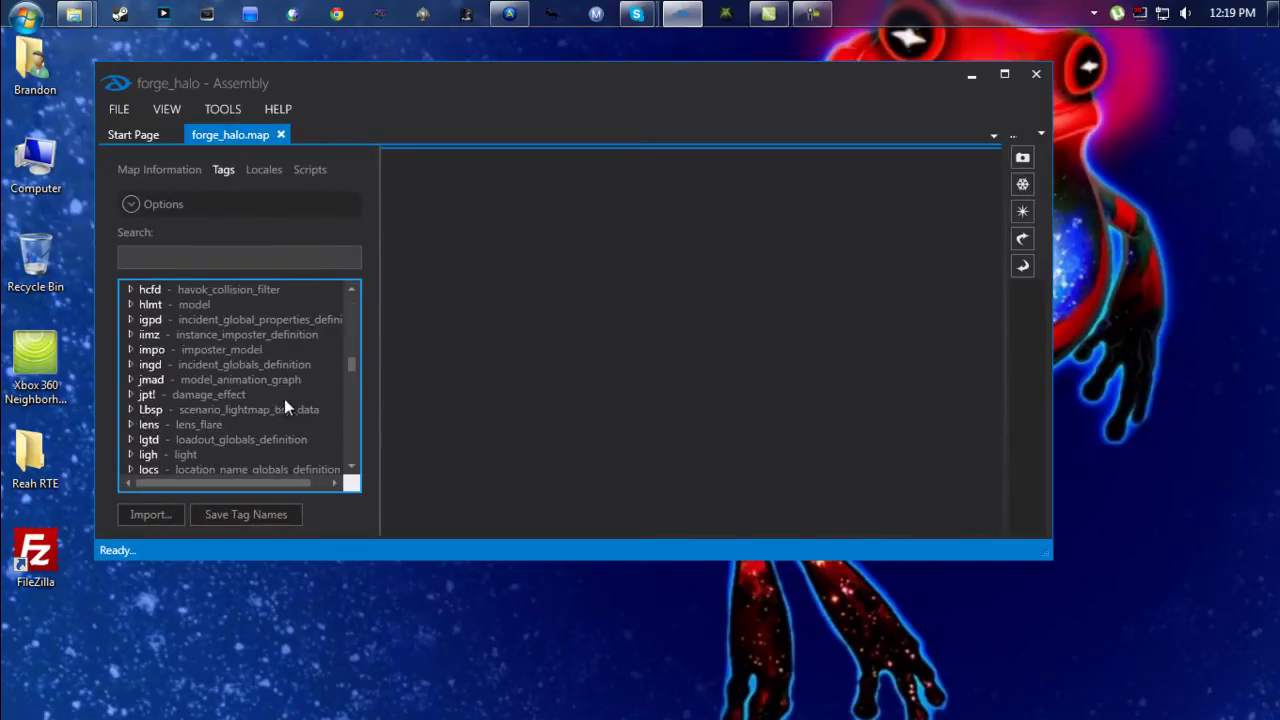
pyautogui.scroll(-15, 295, 393)
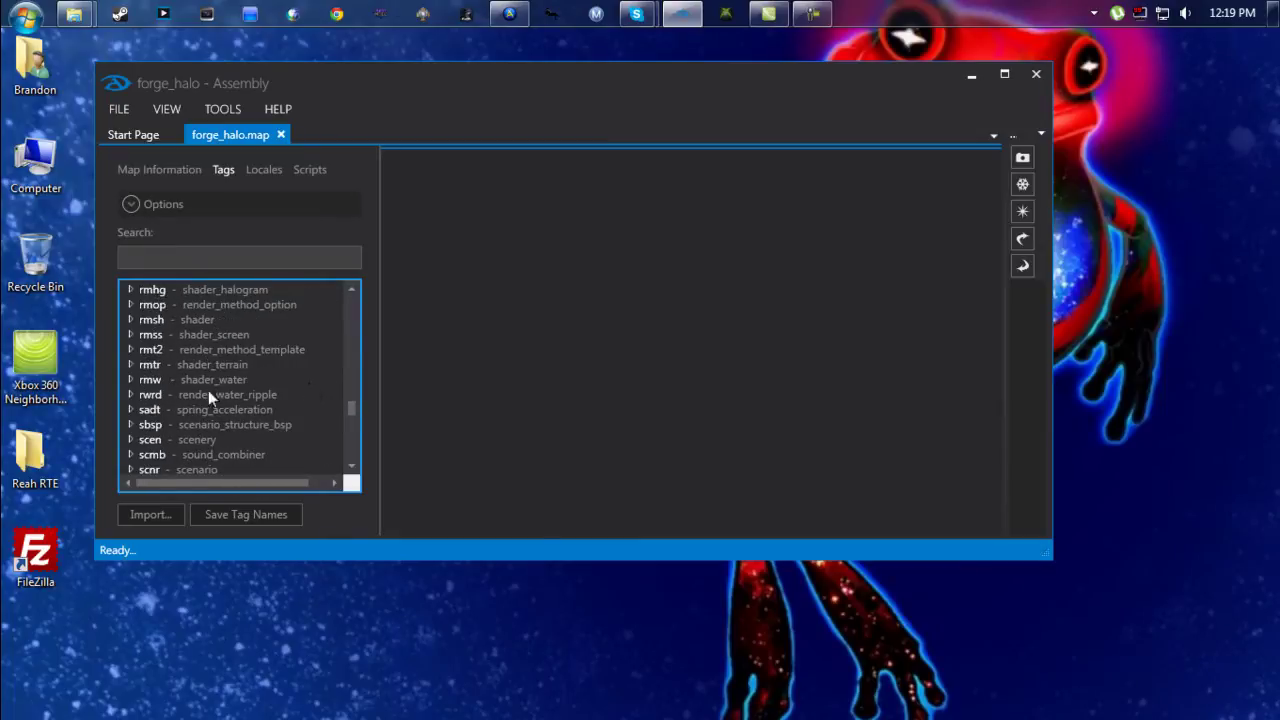
pyautogui.click(166, 464)
pyautogui.scroll(-1, 168, 464)
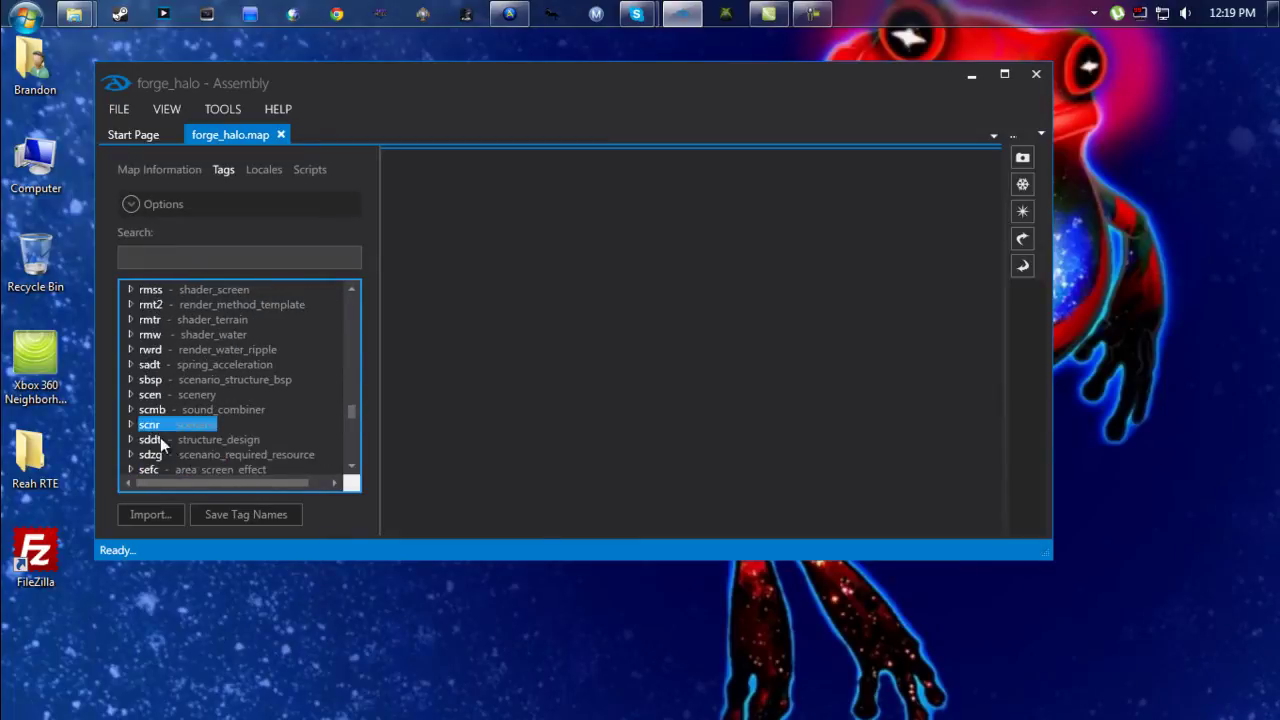
pyautogui.doubleClick(162, 426)
# Expand the sddt (structure_design) class, open the forge_halo scenario and forge_halo_design tags, and bring forge_halo.scnr to the front
pyautogui.scroll(20, 231, 436)
pyautogui.scroll(-1, 213, 413)
pyautogui.scroll(-20, 214, 416)
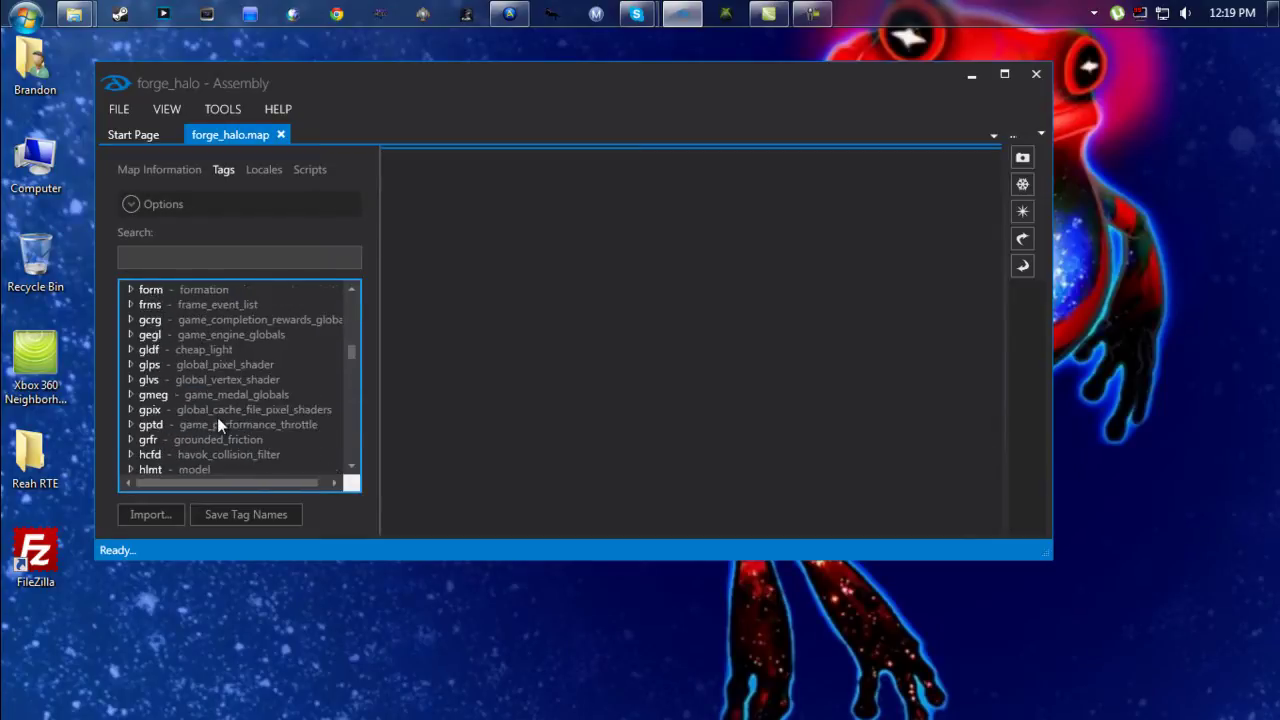
pyautogui.scroll(-5, 217, 415)
pyautogui.scroll(6, 216, 400)
pyautogui.scroll(-4, 229, 406)
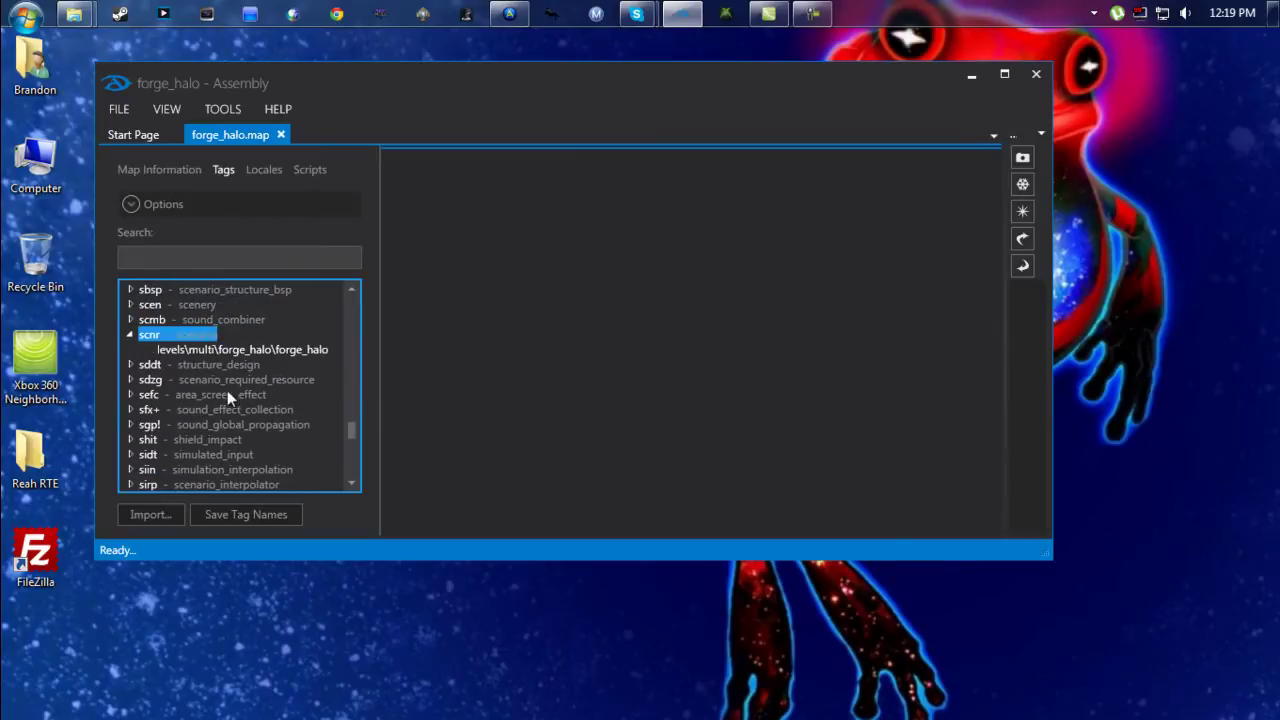
pyautogui.doubleClick(154, 362)
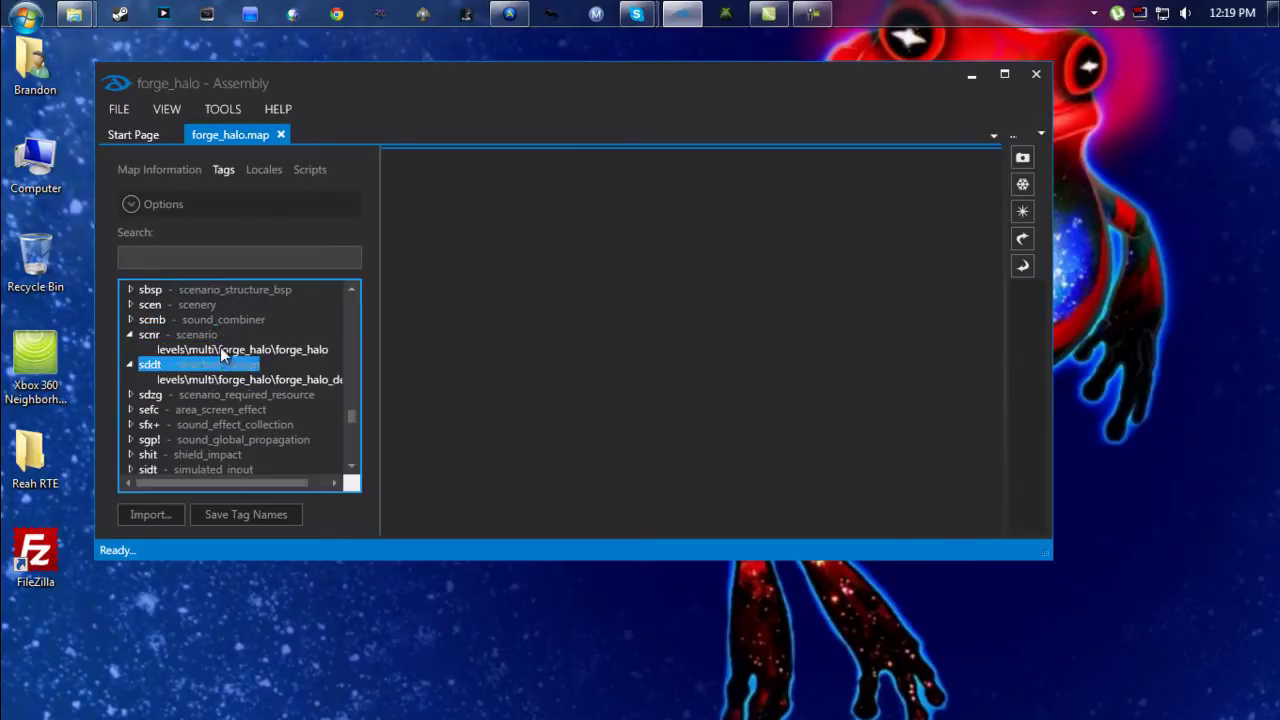
pyautogui.doubleClick(222, 376)
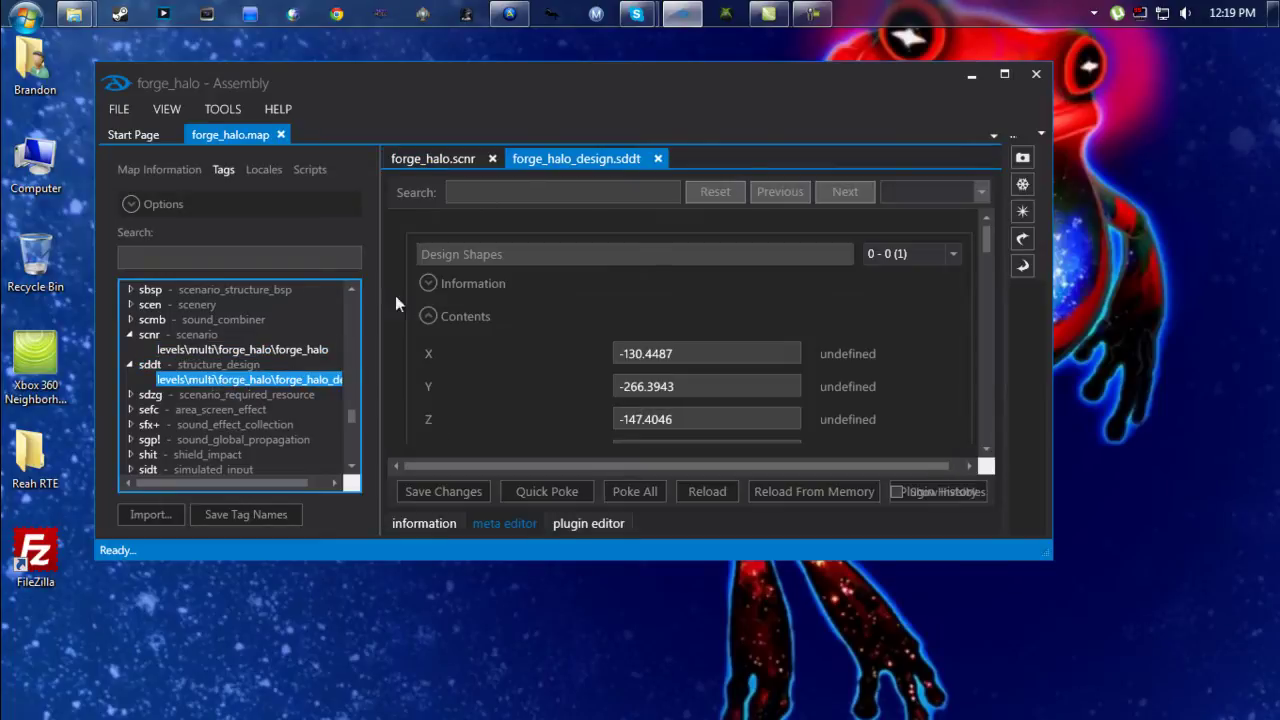
pyautogui.click(426, 153)
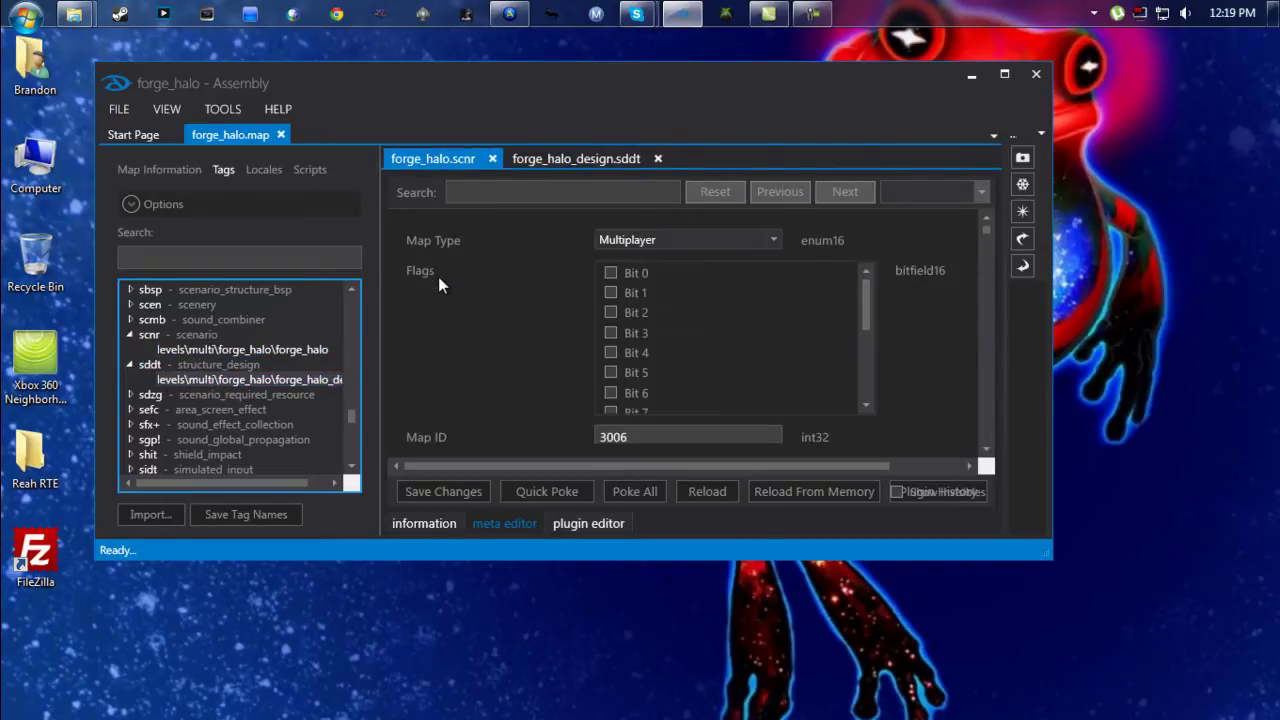
# Switch to AVer MediaCenter 3D to view the running Forge World game, and return to Assembly
pyautogui.click(525, 15)
pyautogui.moveTo(824, 343)
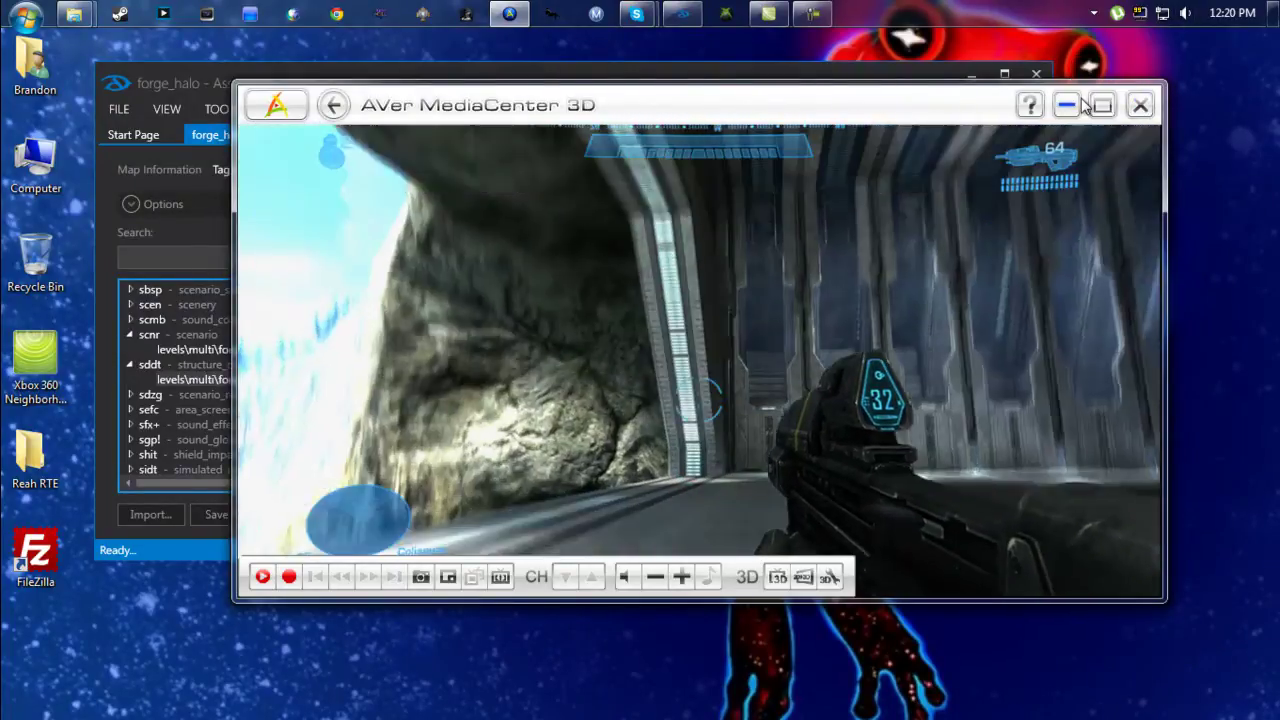
pyautogui.click(1068, 105)
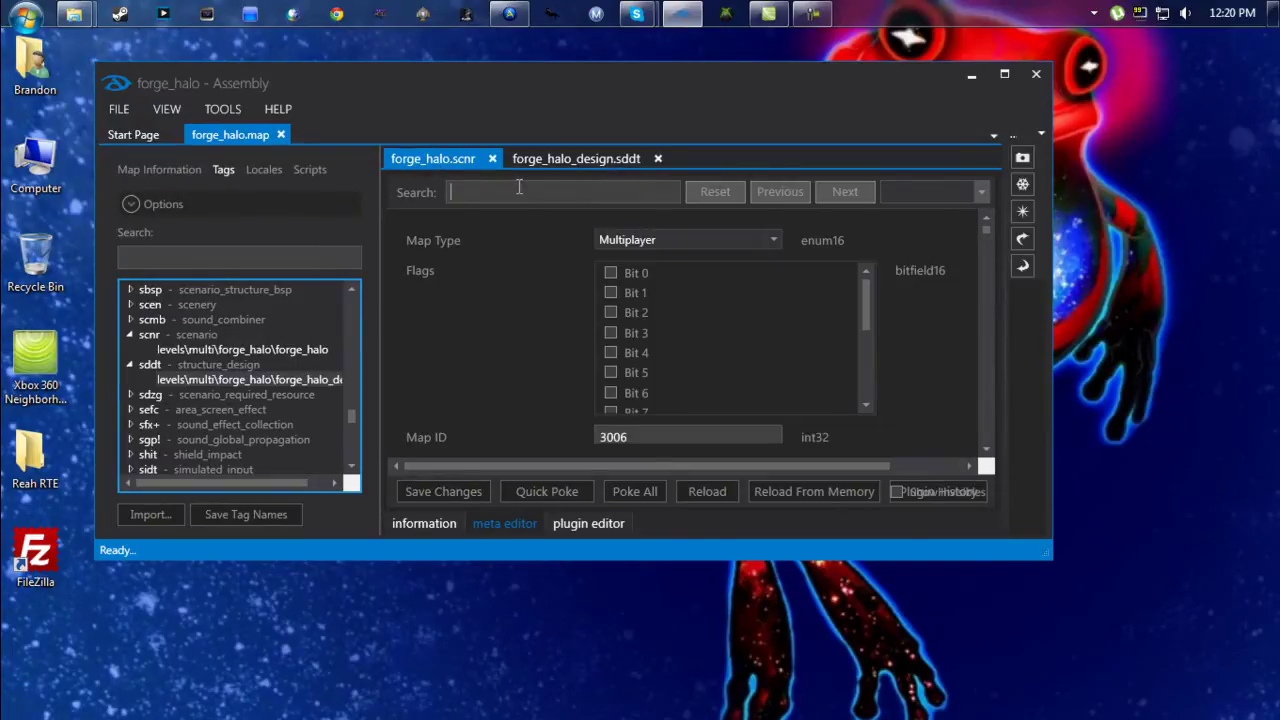
# Search forge_halo.scnr for "kill", go to the Kill/Safe Zone Shapes block and expand its information
pyautogui.write('kill')
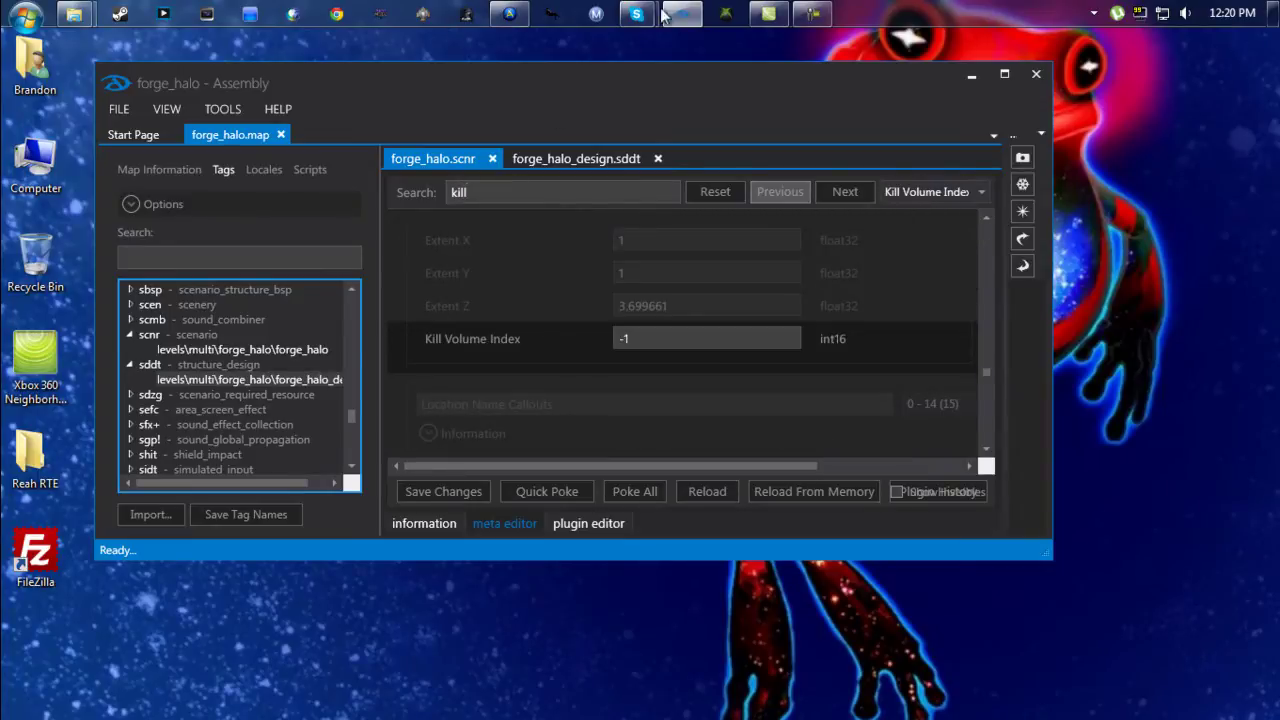
pyautogui.click(836, 191)
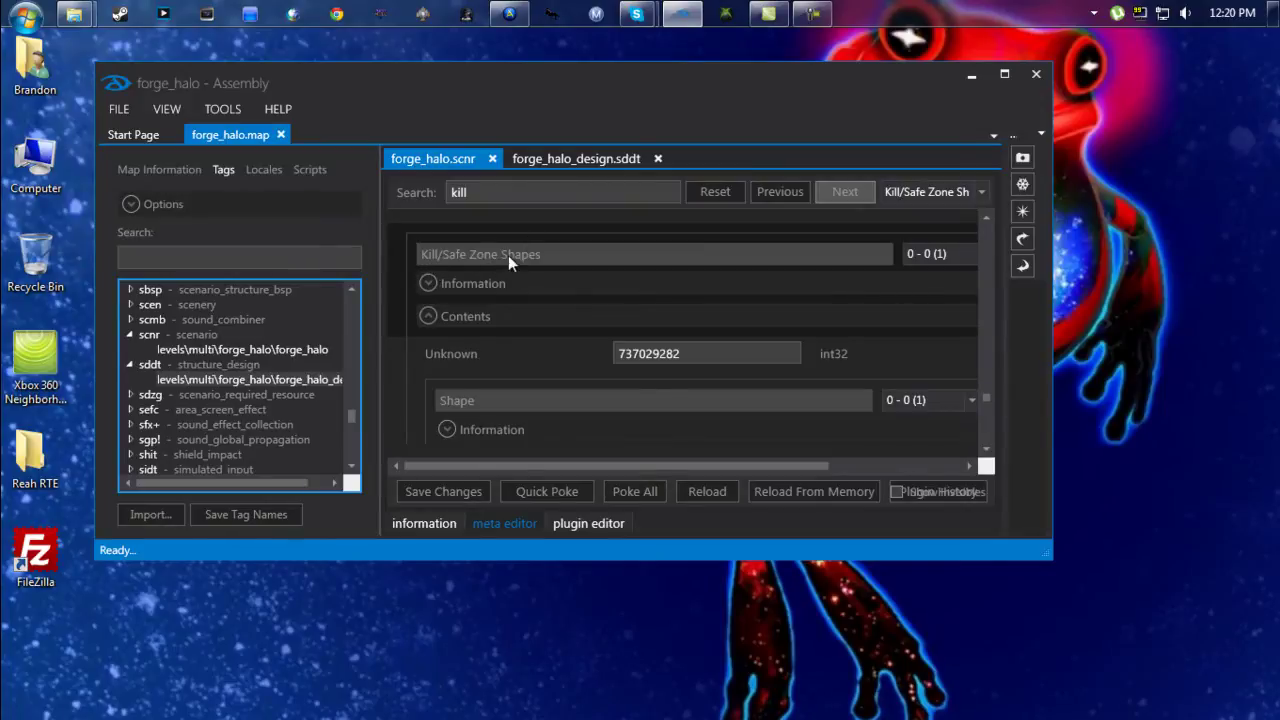
pyautogui.click(425, 283)
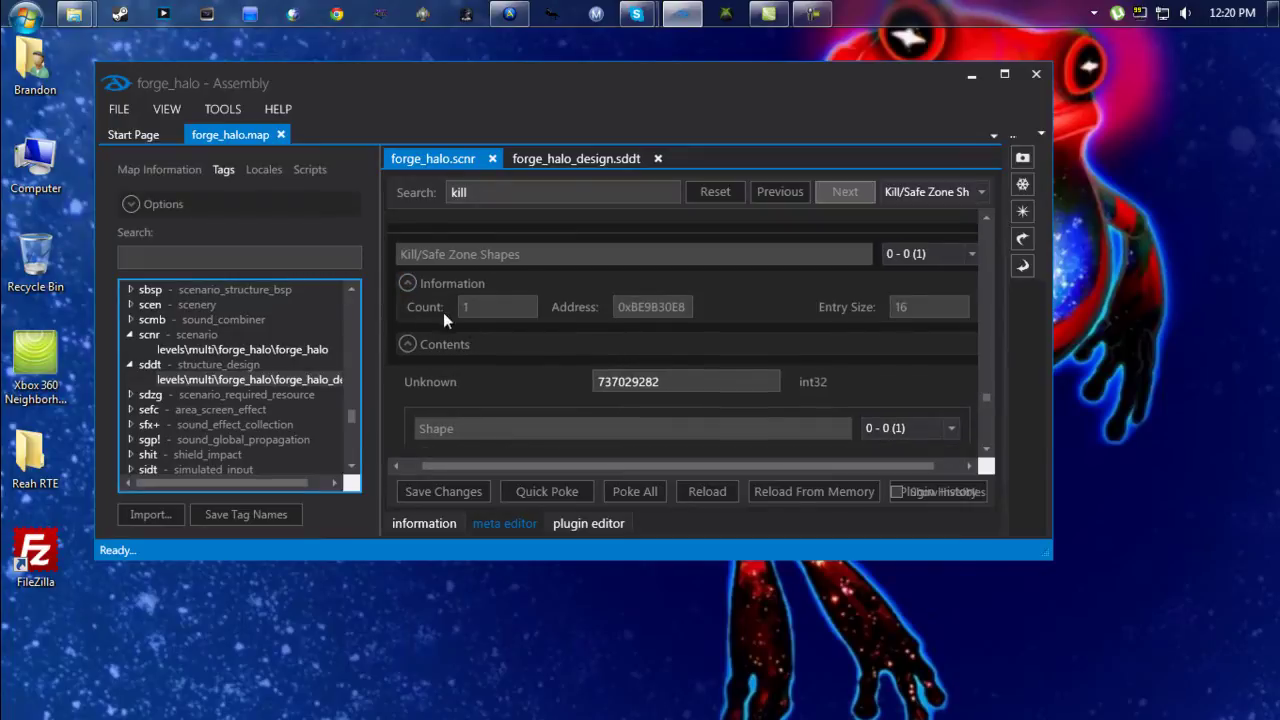
# Set the Kill/Safe Zone Shapes count to 0 and quick-poke the change to the game
pyautogui.doubleClick(466, 307)
pyautogui.write('0')
pyautogui.press('Return')
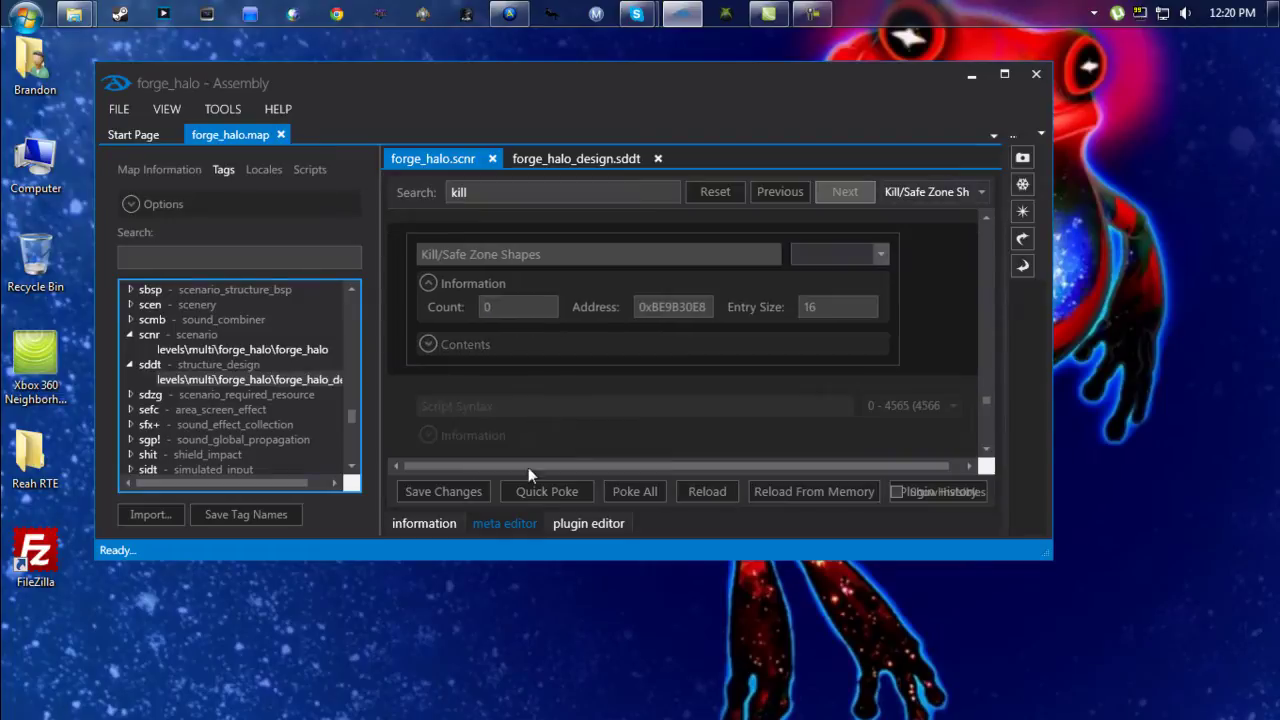
pyautogui.click(540, 497)
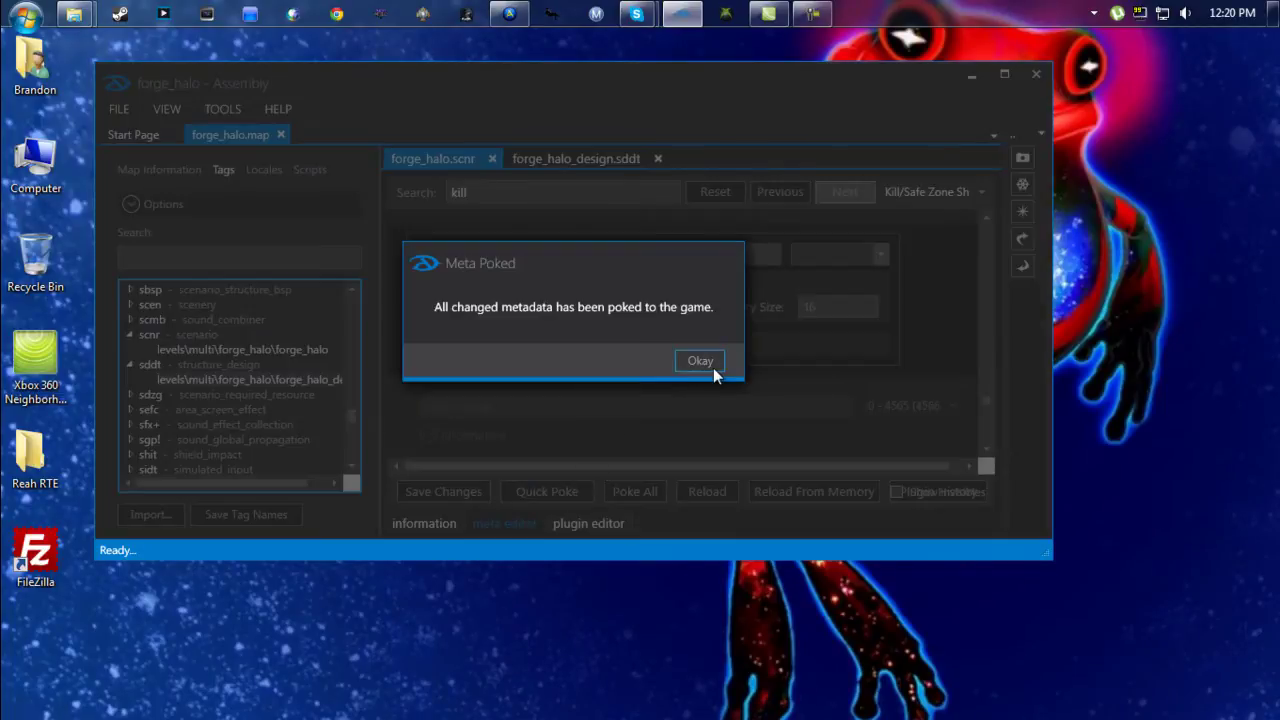
pyautogui.click(714, 368)
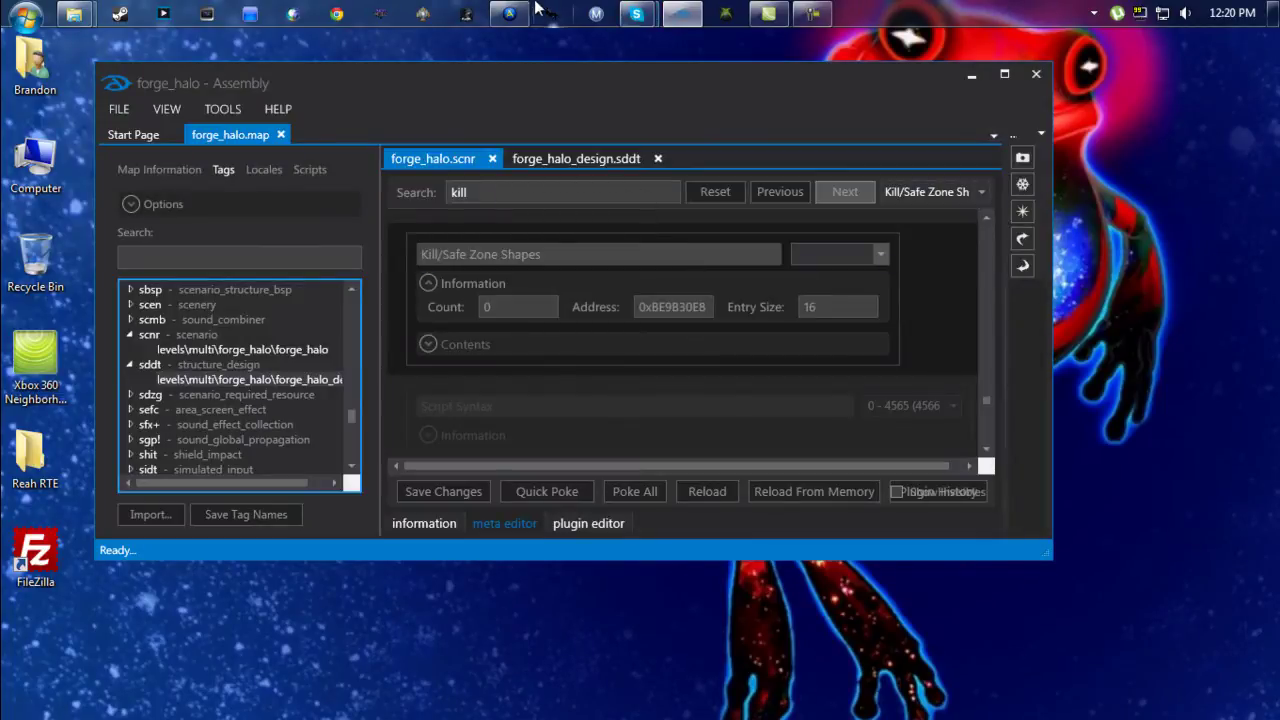
# Check the effect of the kill zone change in the game through AVer MediaCenter 3D, and return to Assembly
pyautogui.click(511, 12)
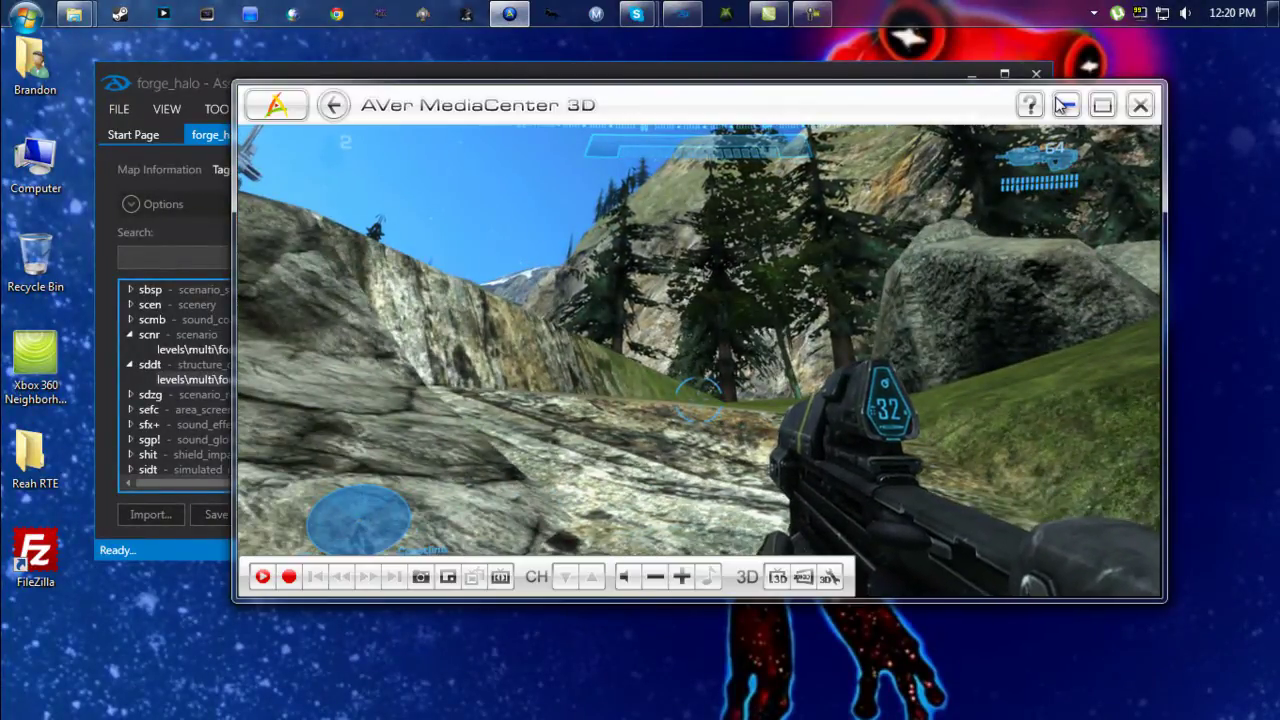
pyautogui.click(1066, 105)
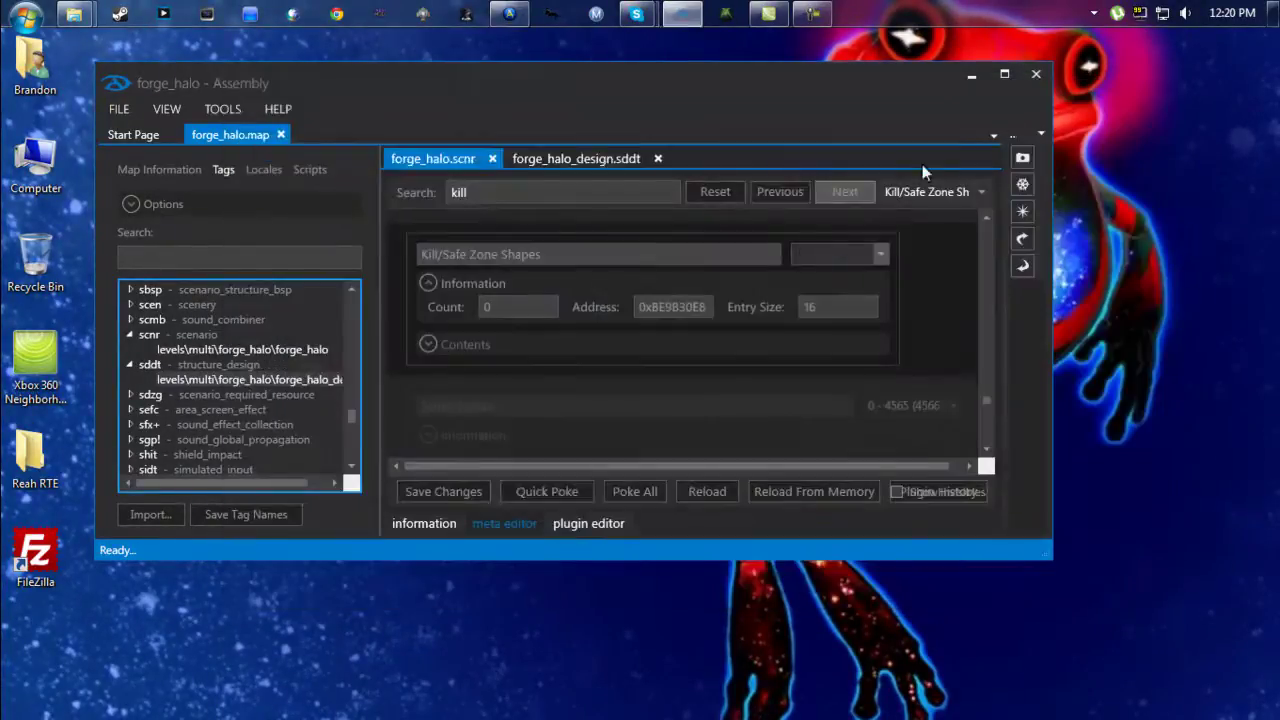
# In forge_halo_design.sddt, set the Design Shapes count to 0 and quick-poke the change to the game
pyautogui.click(574, 159)
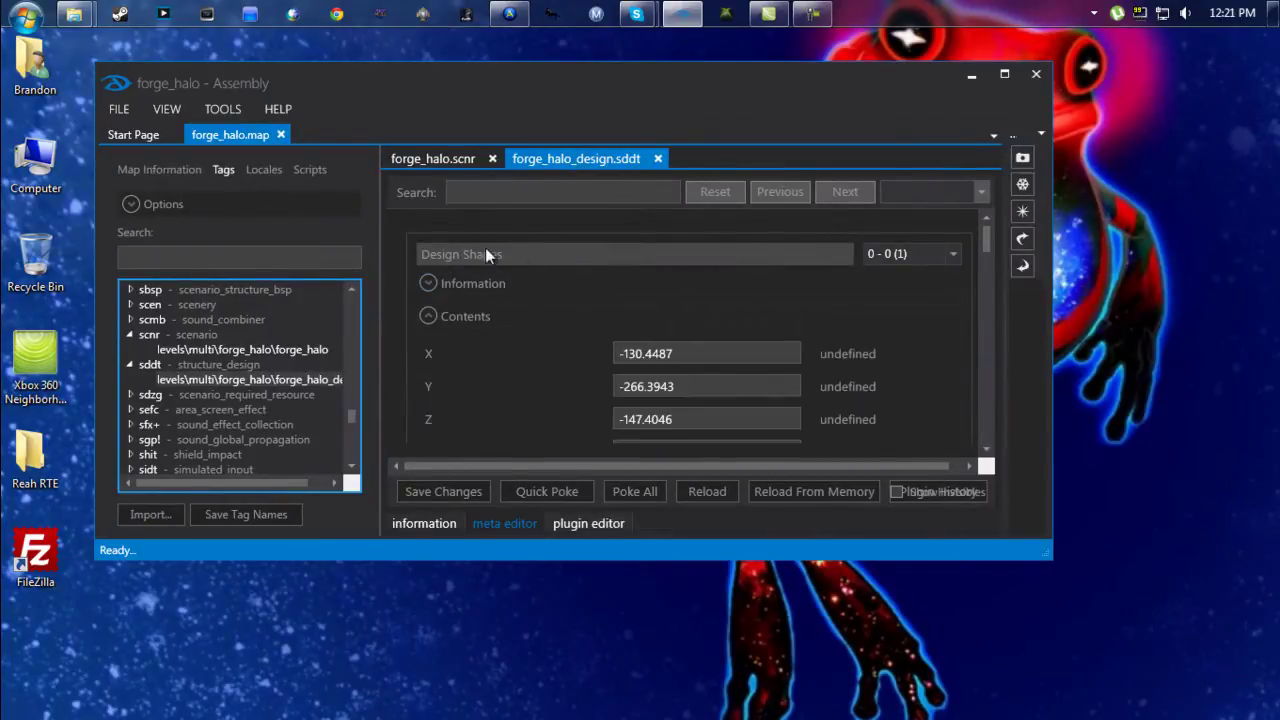
pyautogui.click(423, 286)
pyautogui.doubleClick(490, 307)
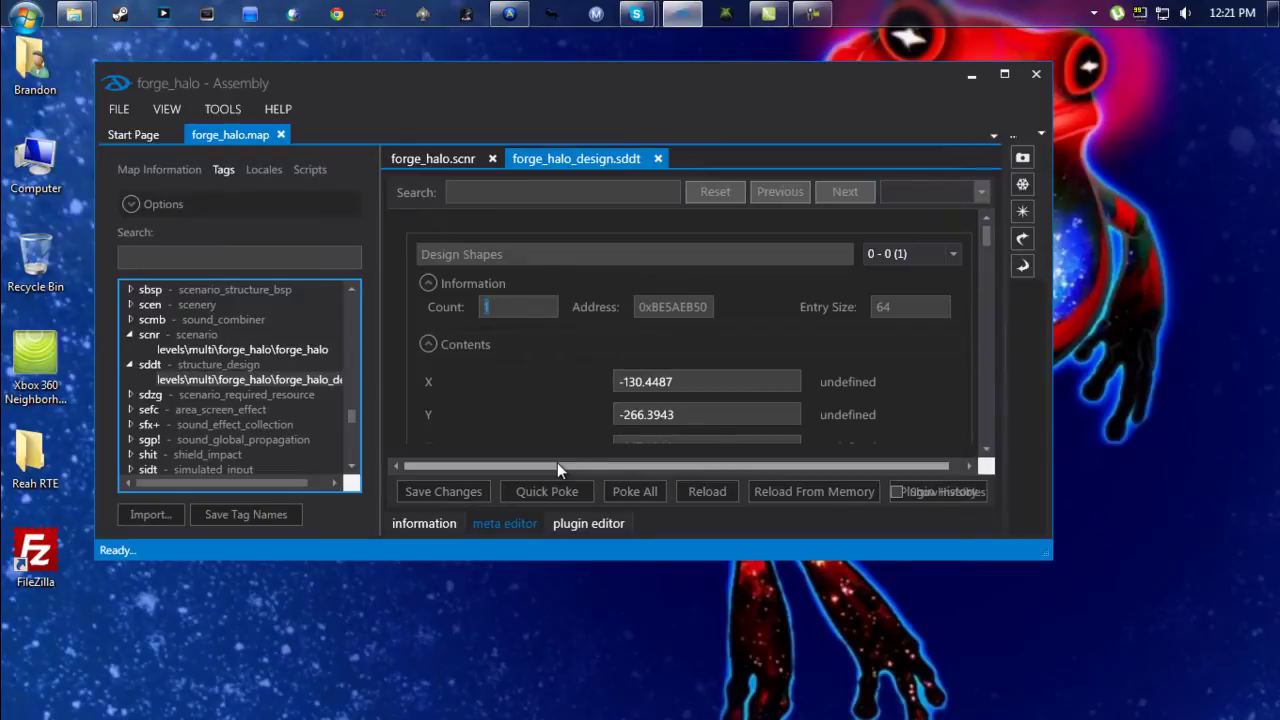
pyautogui.click(547, 492)
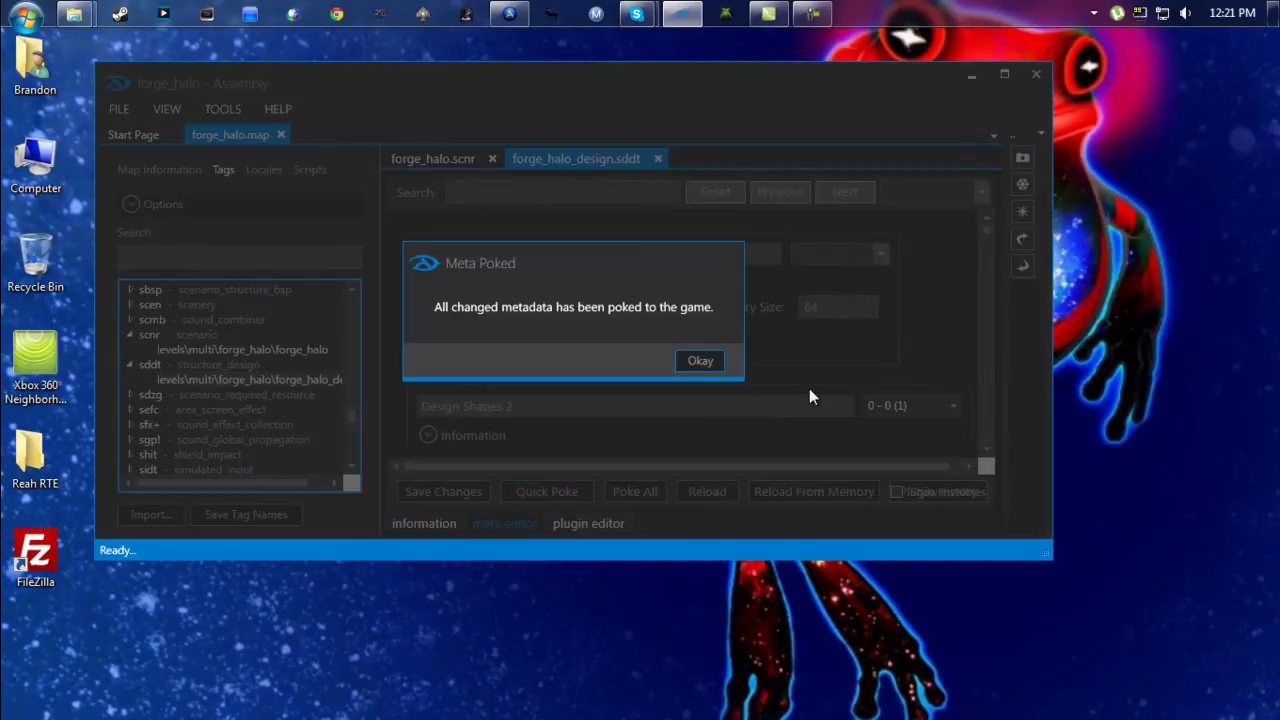
pyautogui.click(698, 360)
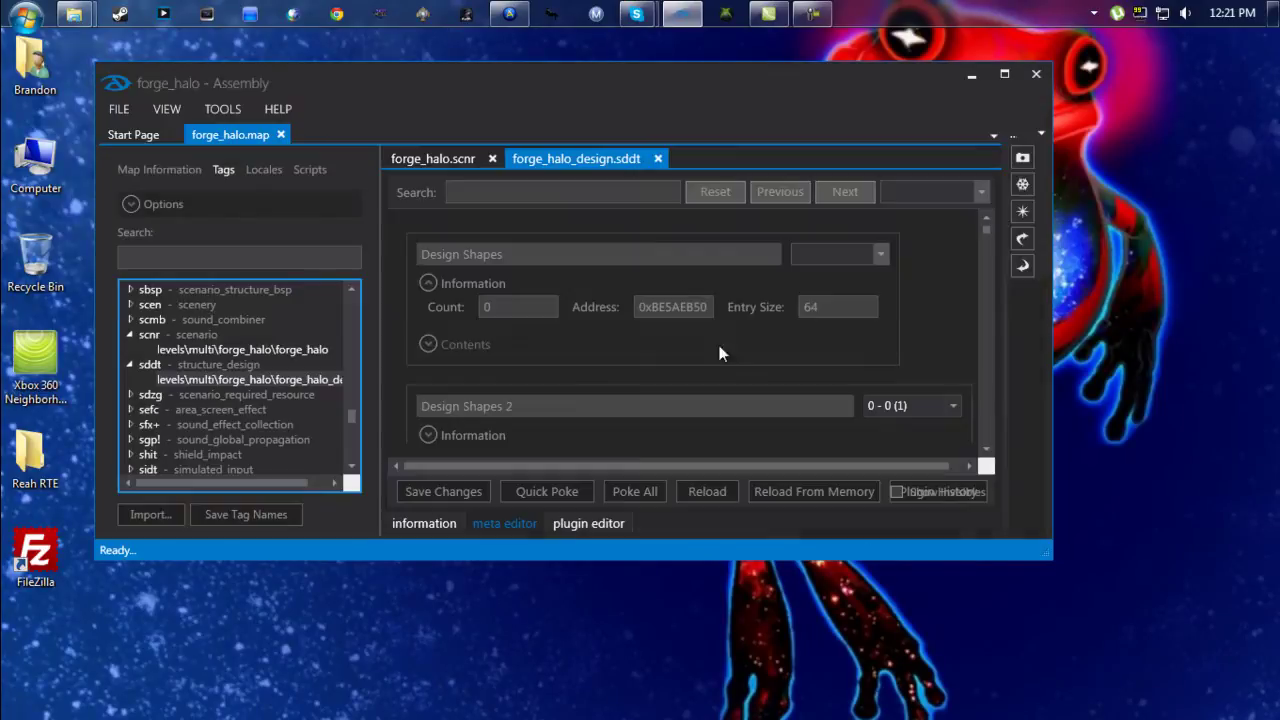
# View the game full screen in AVer MediaCenter 3D with its sound turned on, and leave full screen
pyautogui.click(509, 13)
pyautogui.click(1136, 110)
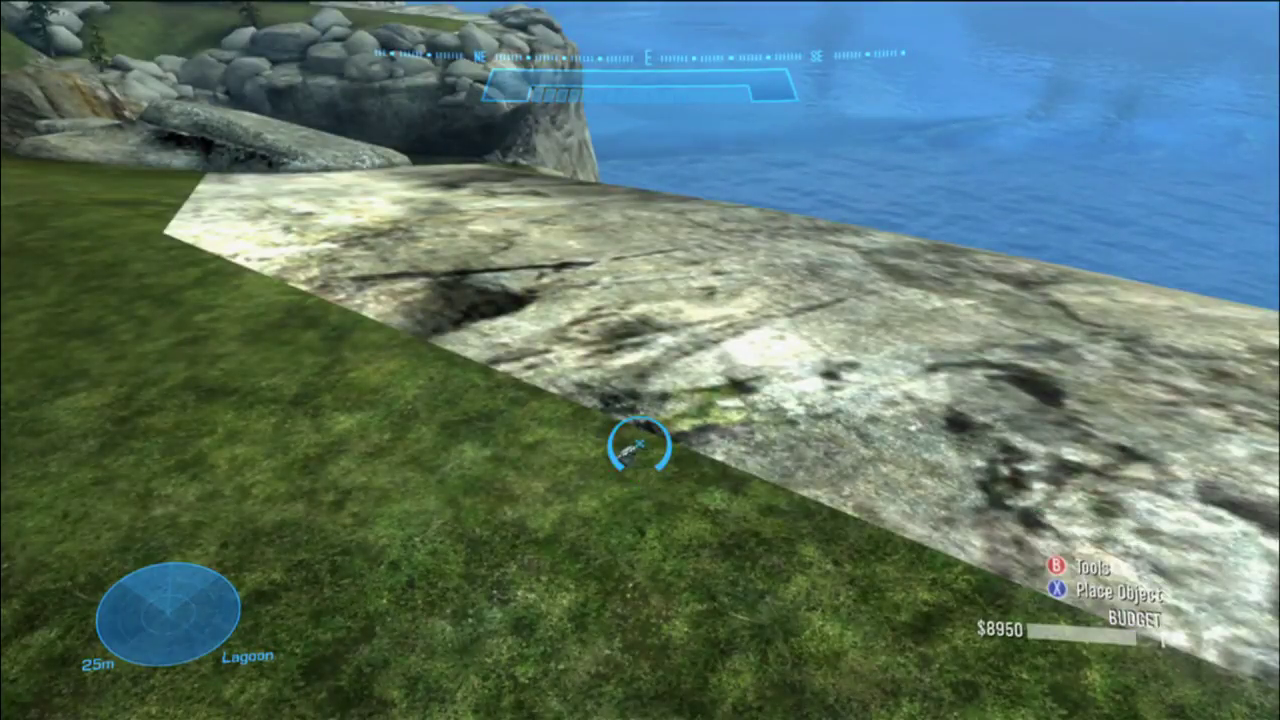
pyautogui.moveTo(310, 697)
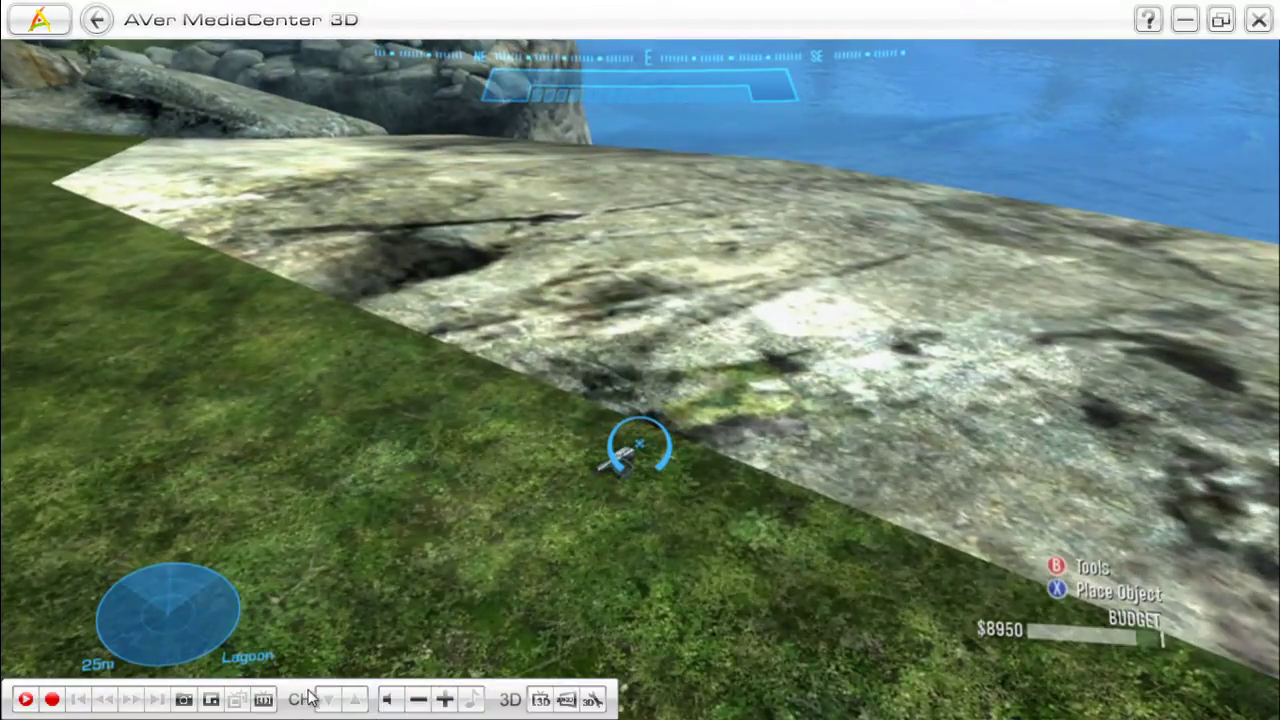
pyautogui.click(387, 699)
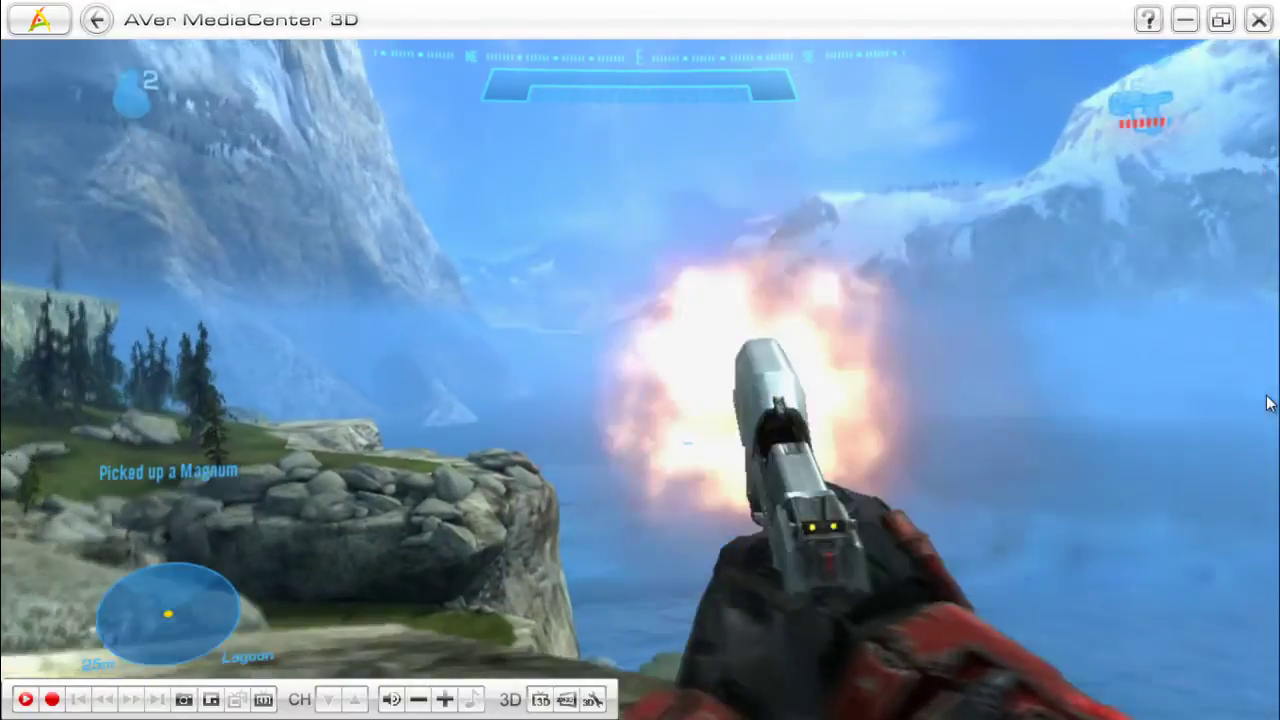
pyautogui.doubleClick(1268, 403)
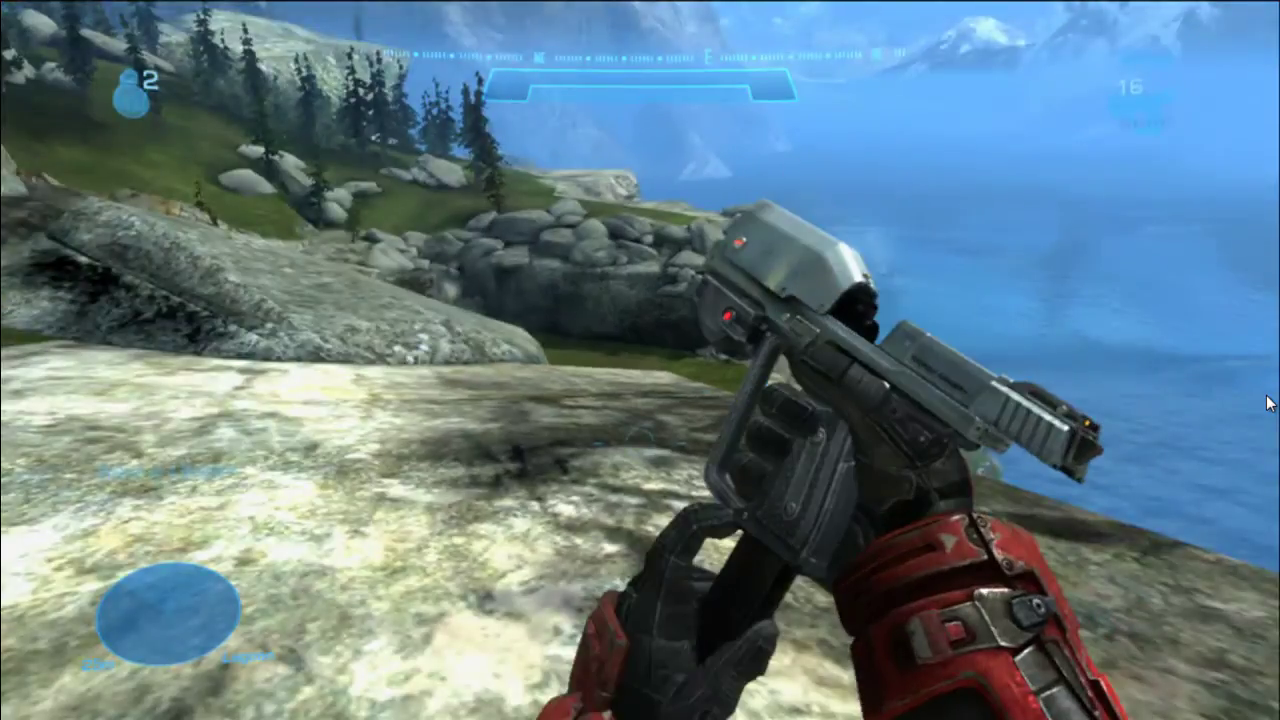
pyautogui.press('Escape')
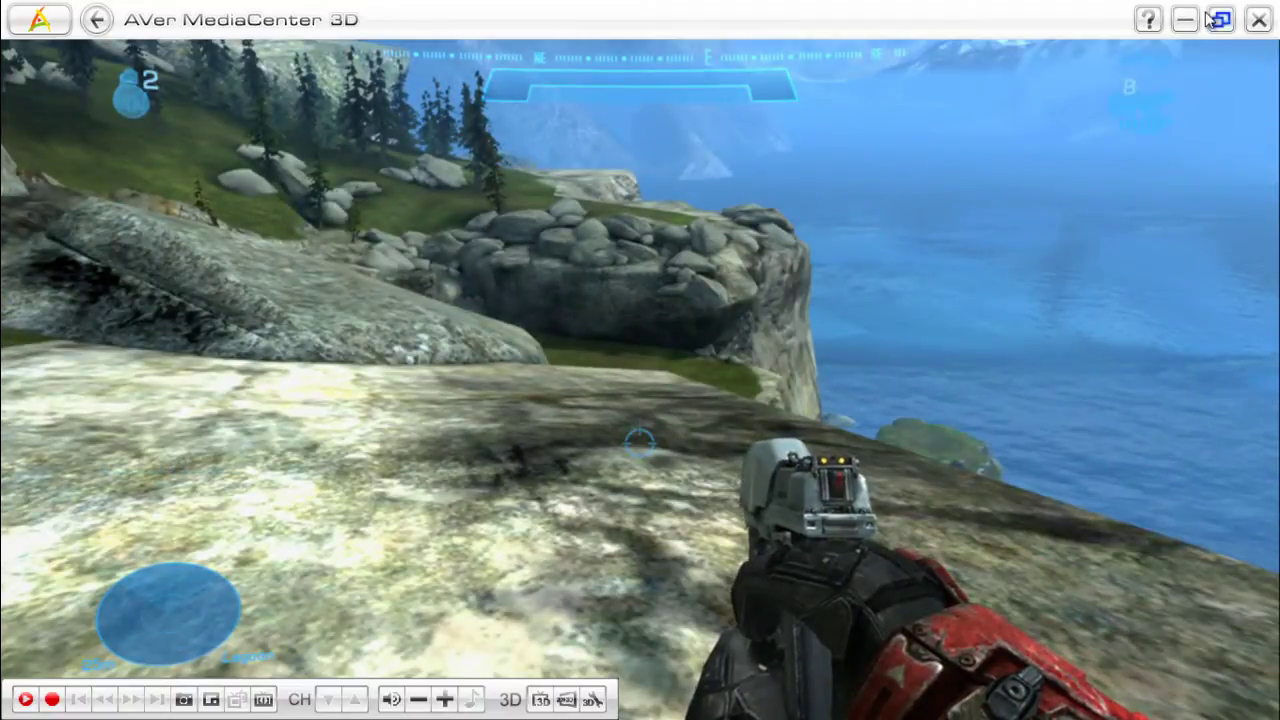
# Return to Assembly in a maximized window and open the magnum weapon tag from the weap group
pyautogui.click(1215, 14)
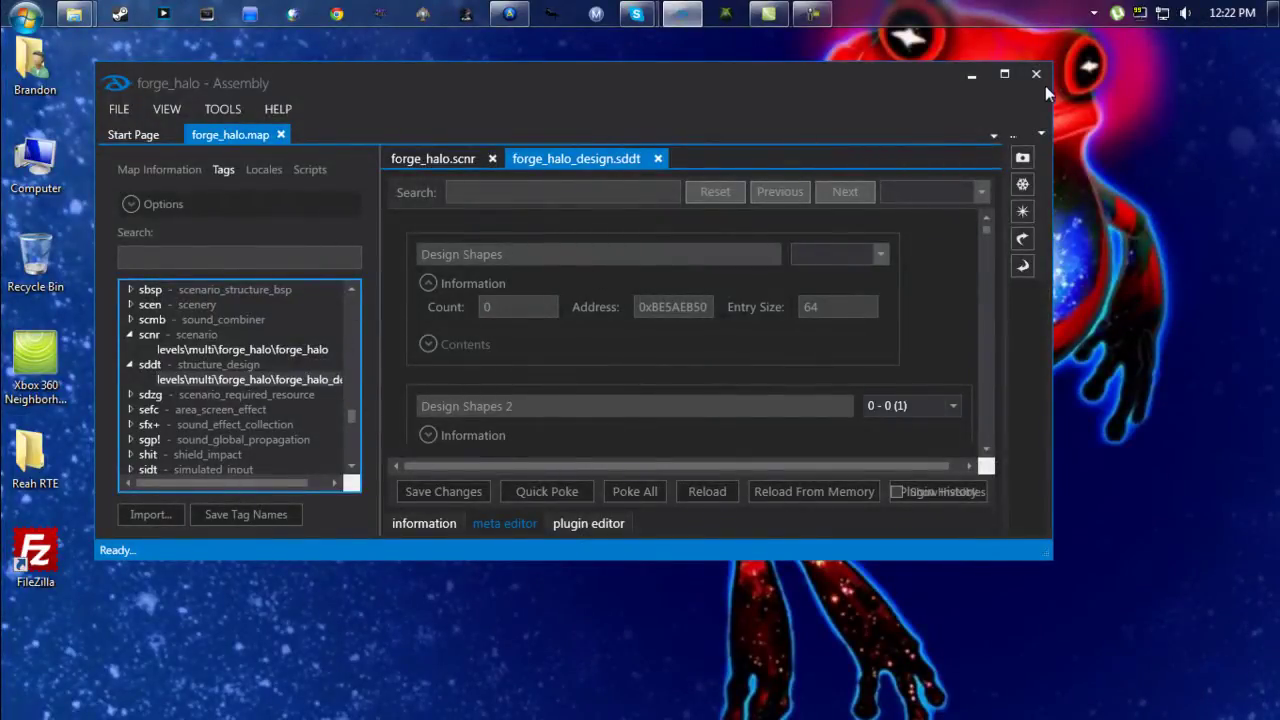
pyautogui.click(1004, 74)
pyautogui.scroll(-8, 170, 480)
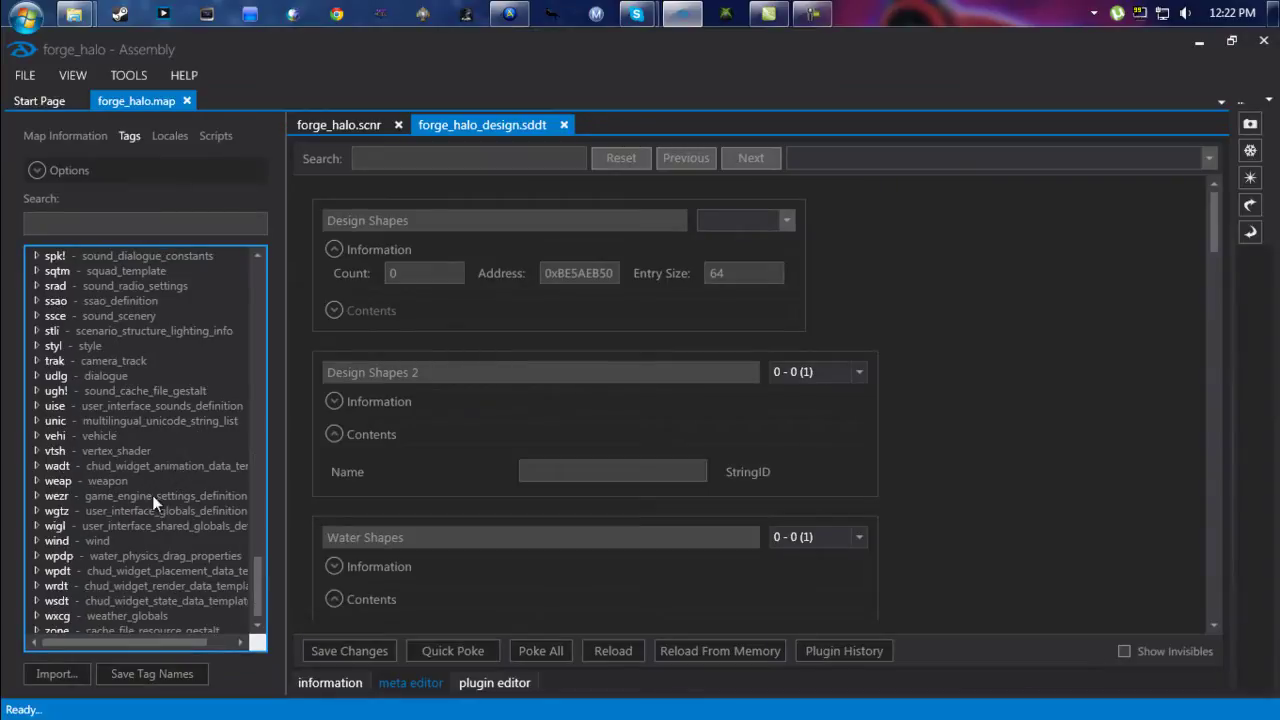
pyautogui.doubleClick(84, 478)
pyautogui.scroll(-5, 140, 552)
pyautogui.scroll(-1, 143, 549)
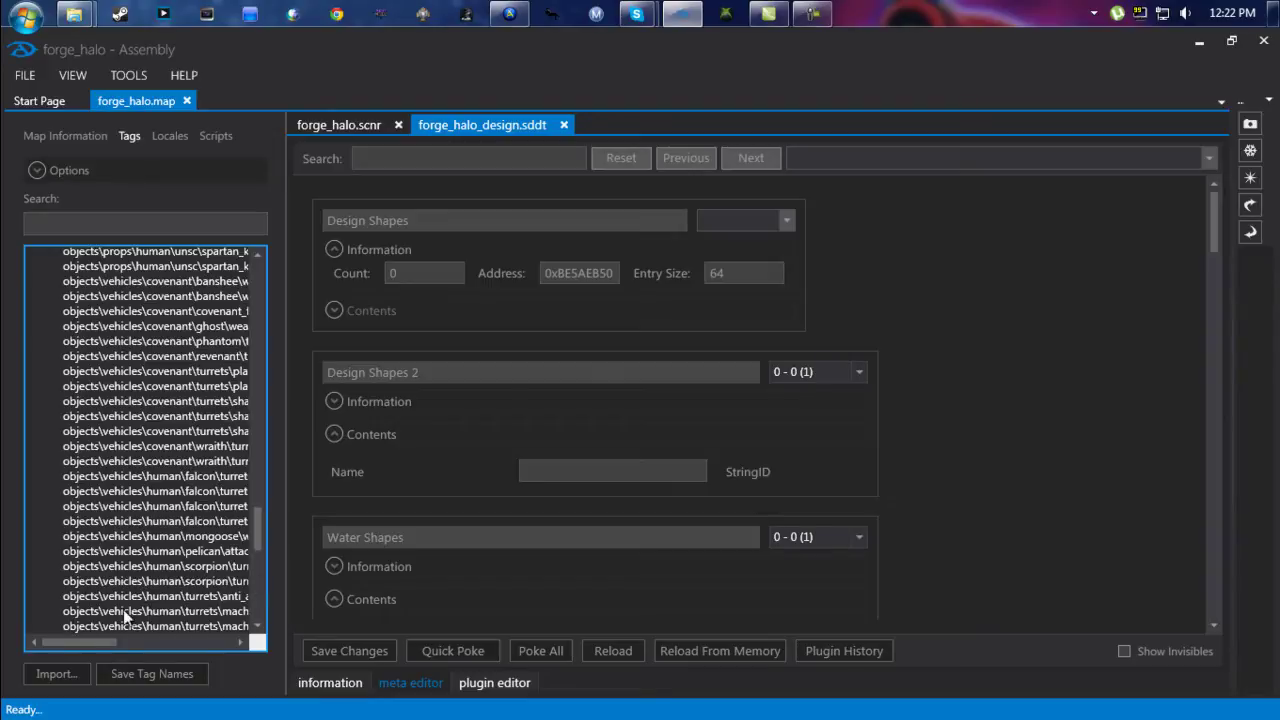
pyautogui.scroll(-6, 115, 615)
pyautogui.moveTo(79, 640); pyautogui.dragTo(116, 610)
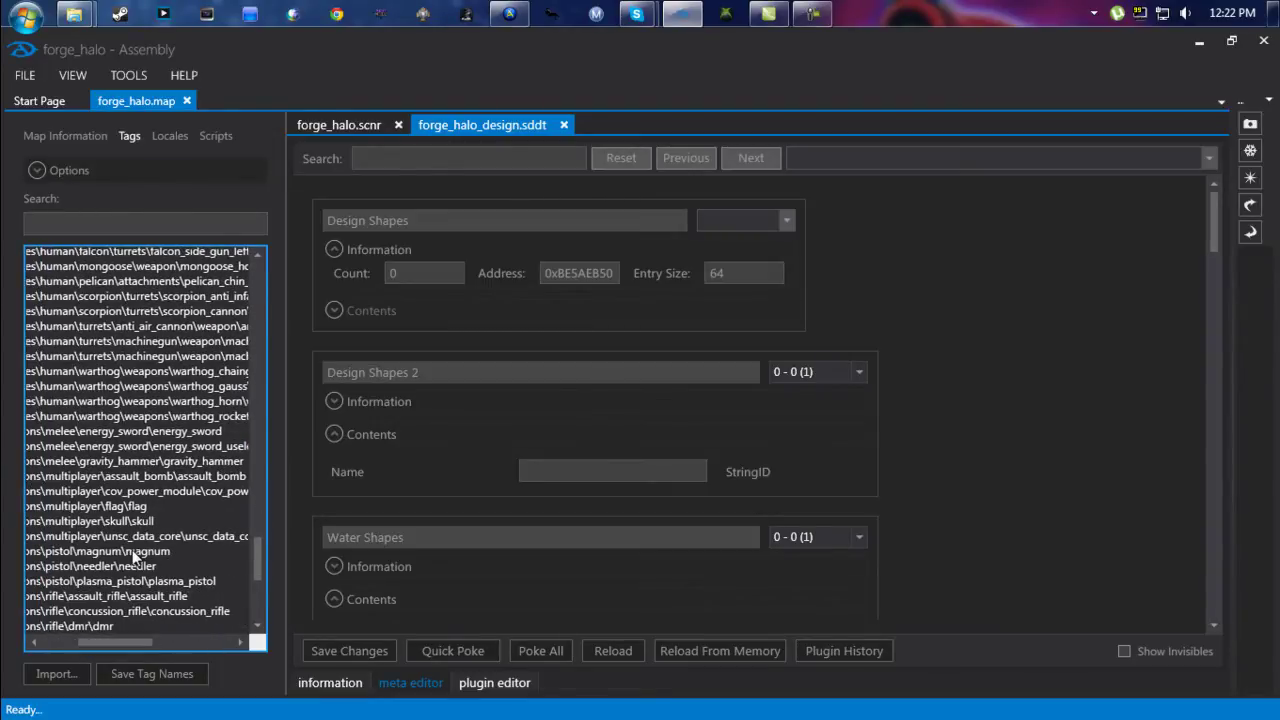
pyautogui.doubleClick(133, 551)
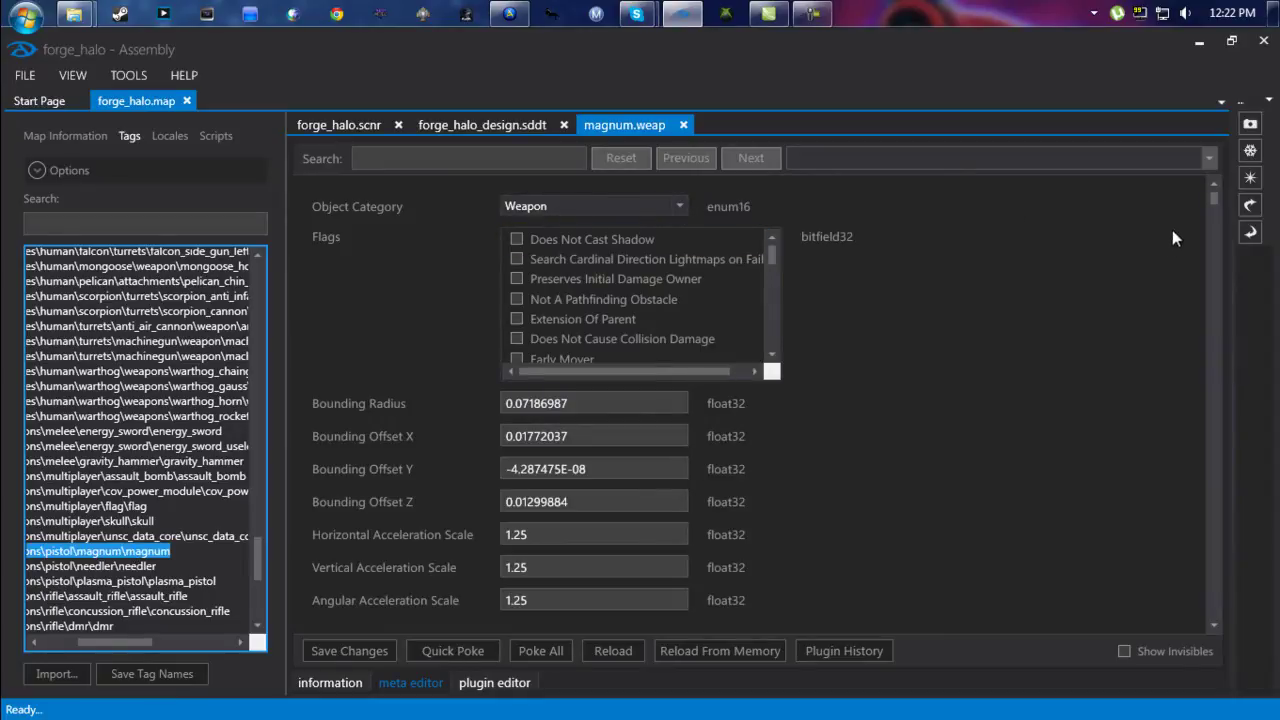
# In magnum.weap, set the Triggers Behavior to Spew and quick-poke the change to the game
pyautogui.scroll(-10, 407, 442)
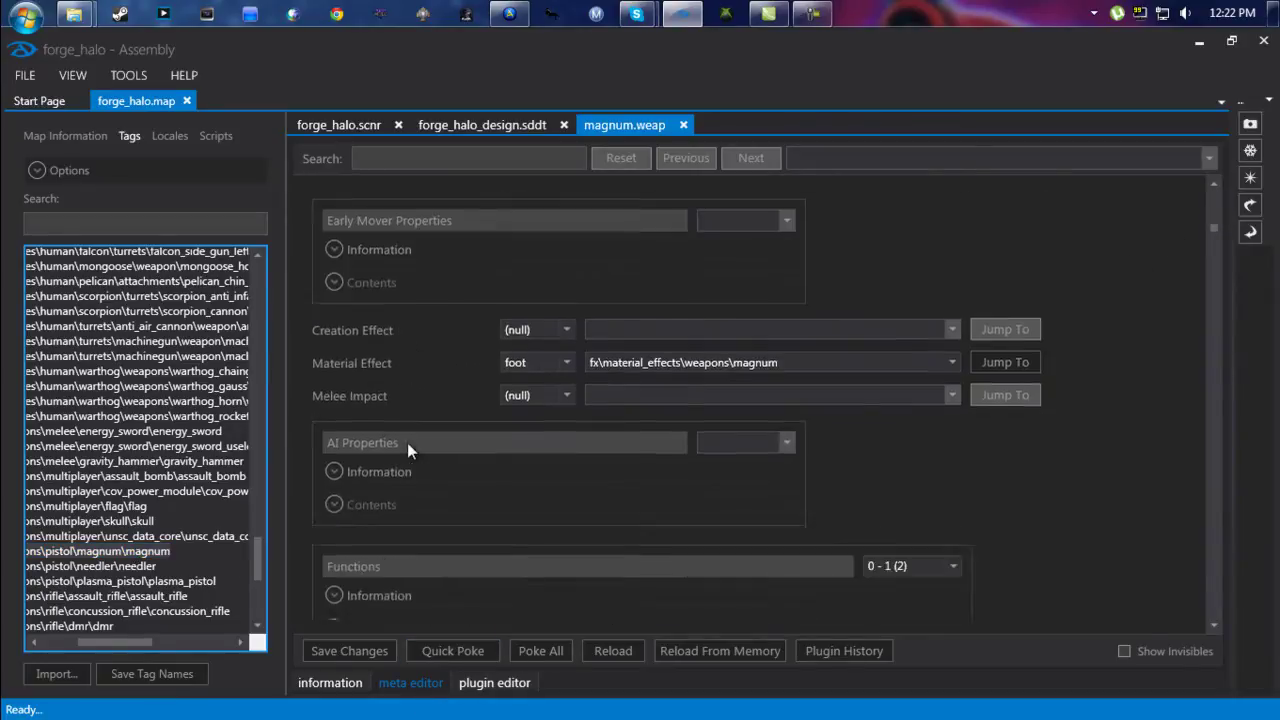
pyautogui.scroll(-12, 410, 445)
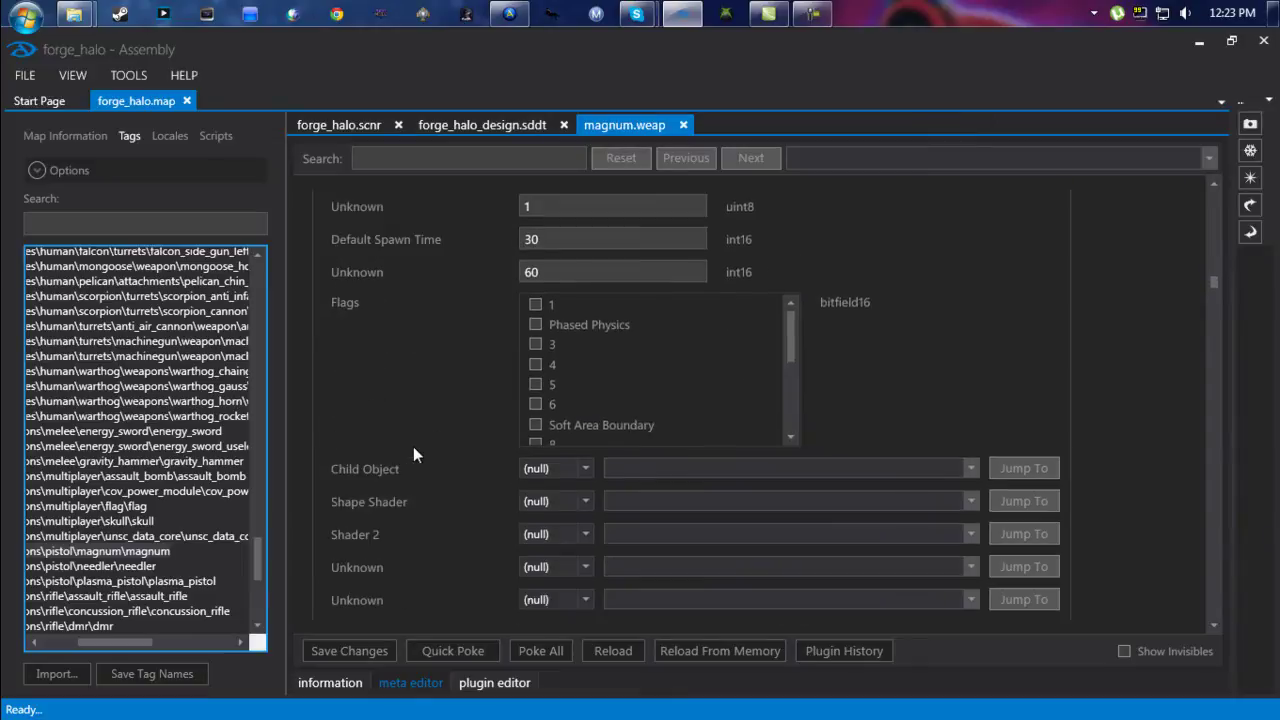
pyautogui.scroll(-12, 413, 454)
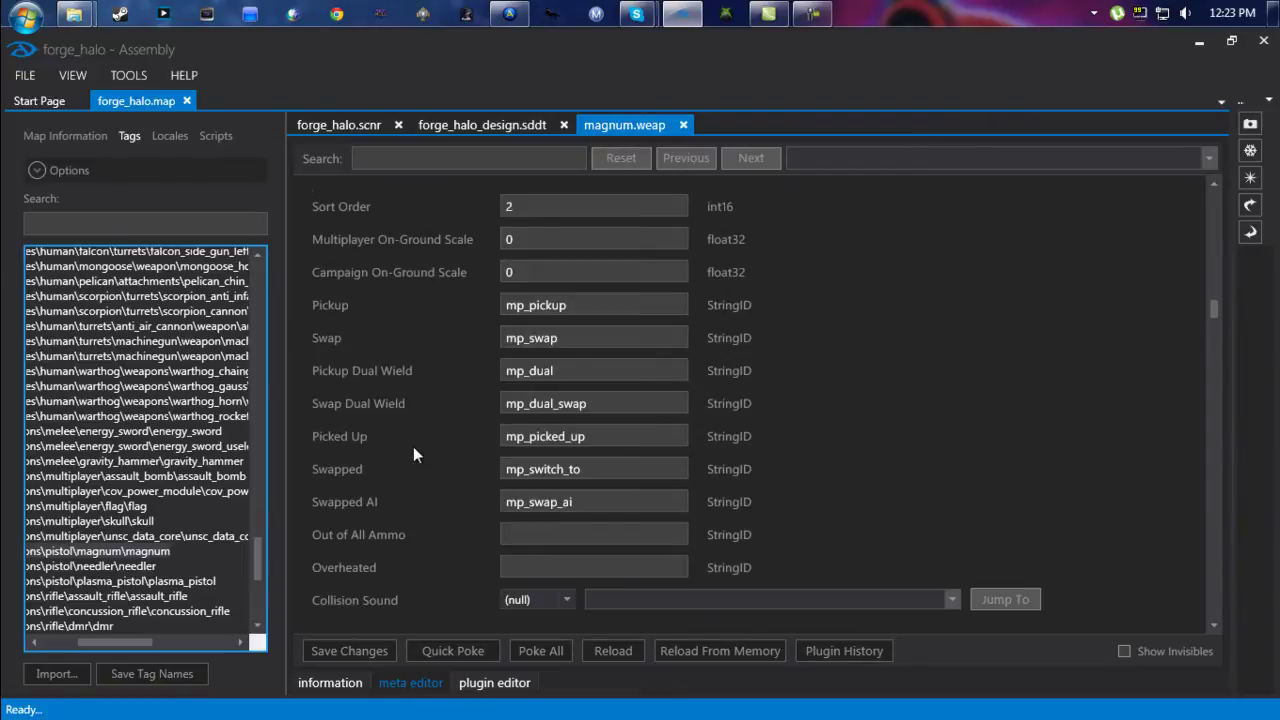
pyautogui.scroll(-12, 413, 454)
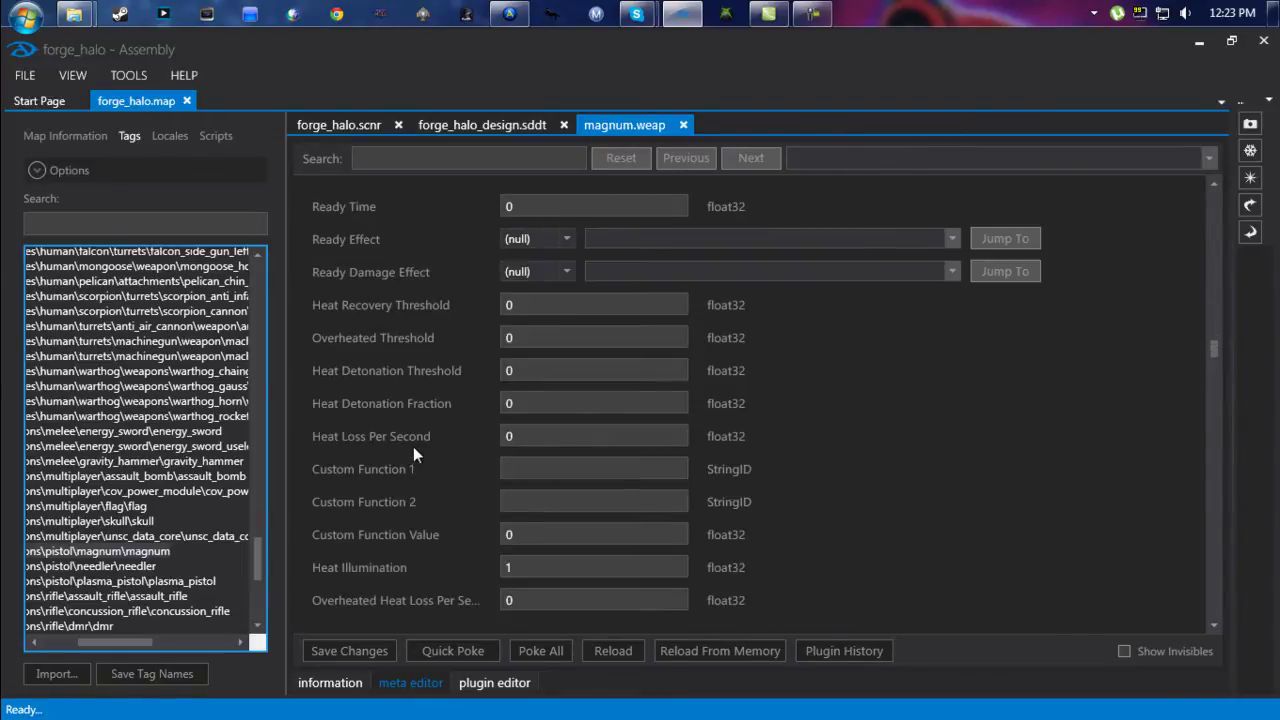
pyautogui.scroll(-12, 413, 454)
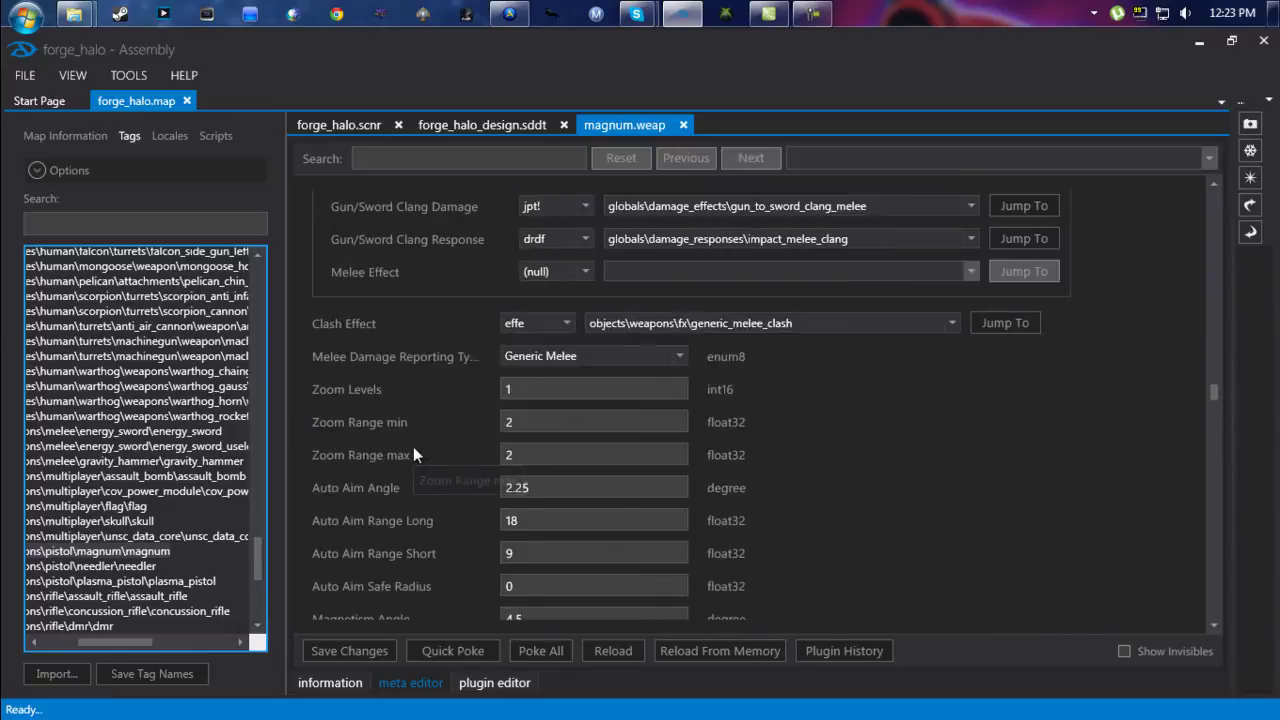
pyautogui.scroll(-12, 413, 455)
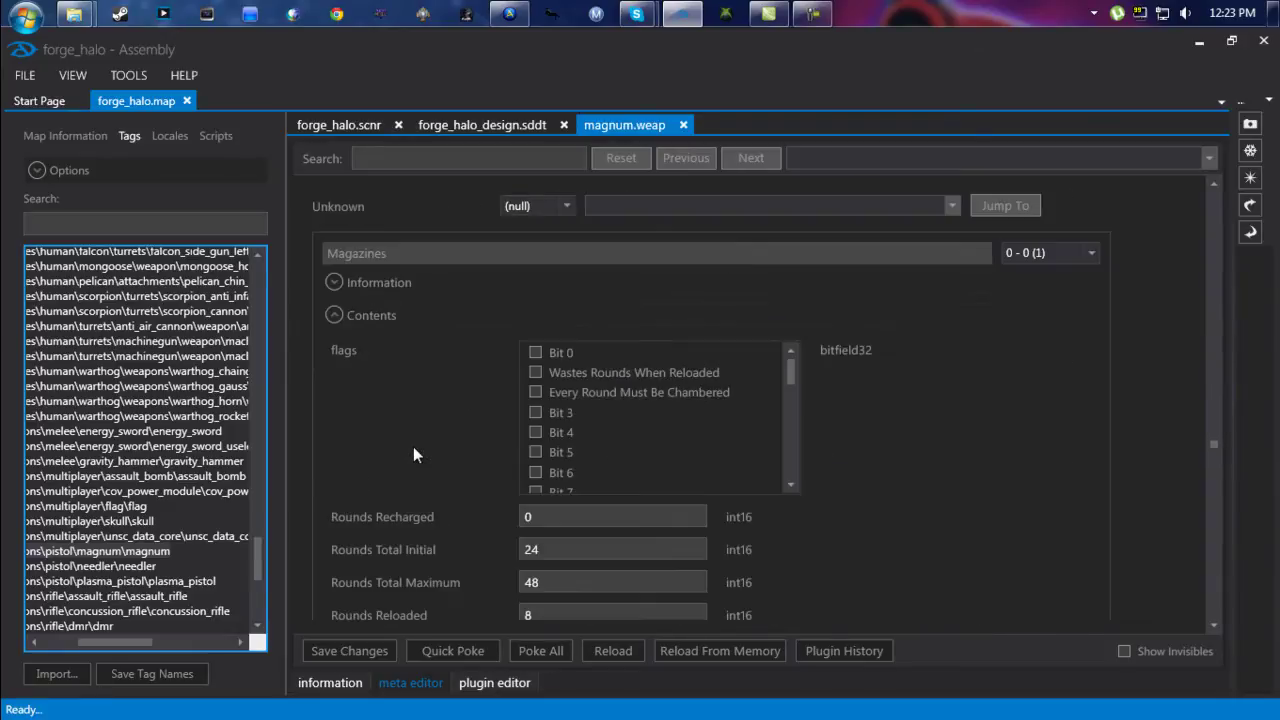
pyautogui.scroll(-12, 413, 455)
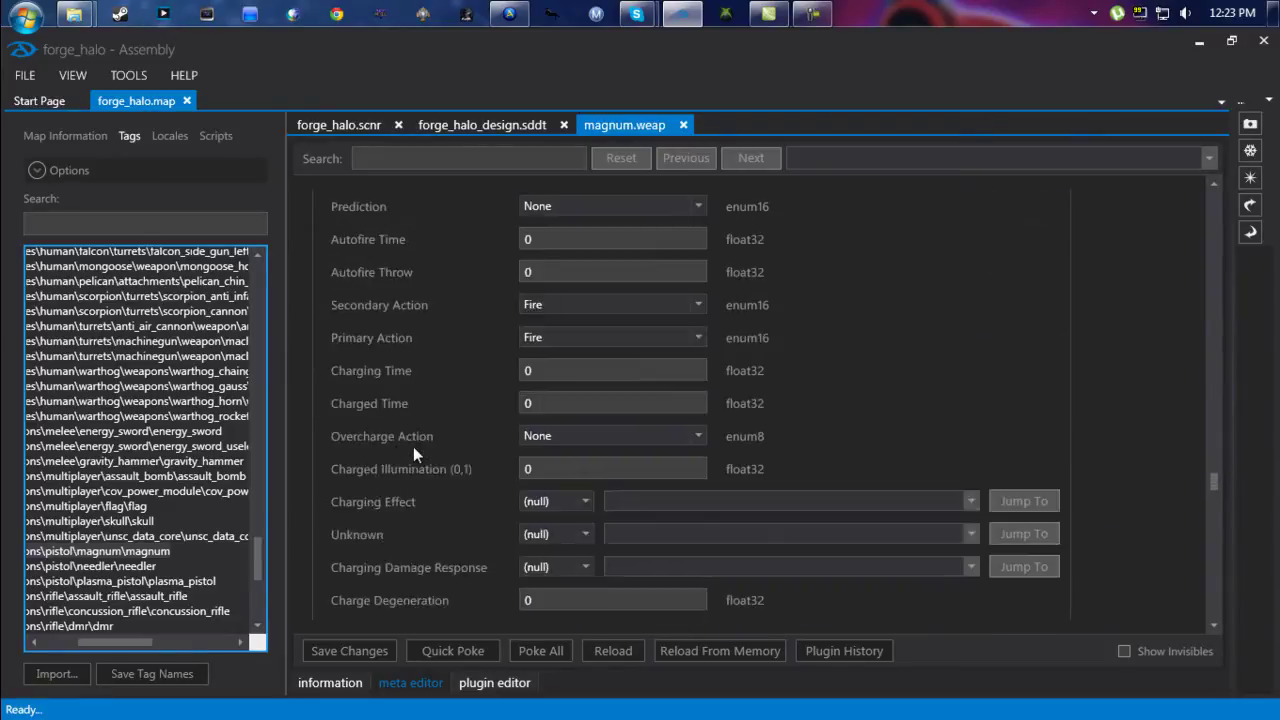
pyautogui.scroll(5, 413, 454)
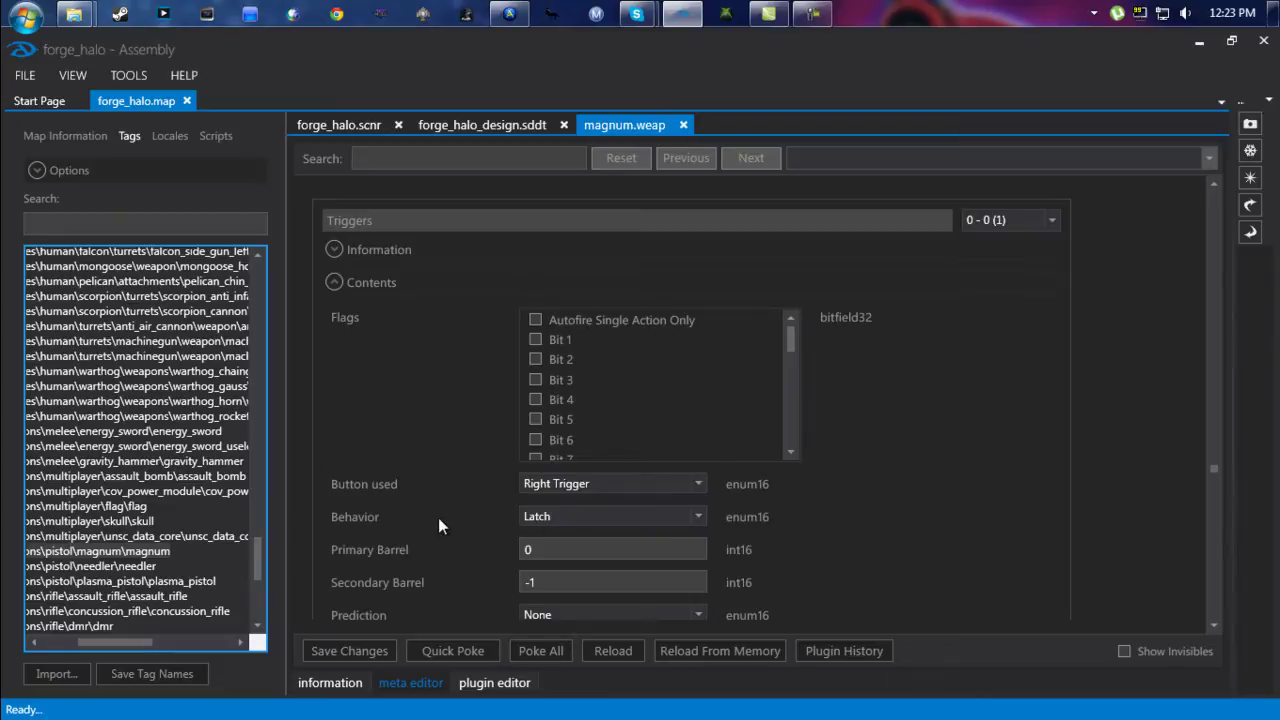
pyautogui.click(567, 512)
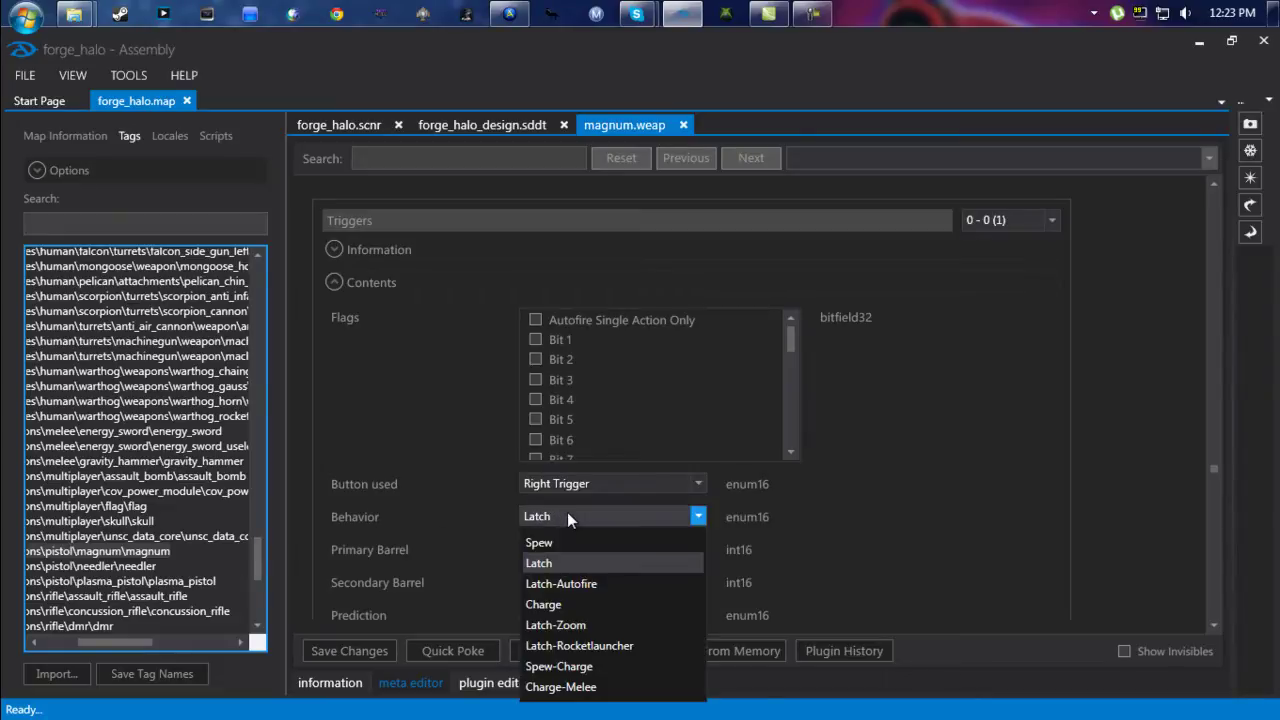
pyautogui.click(548, 544)
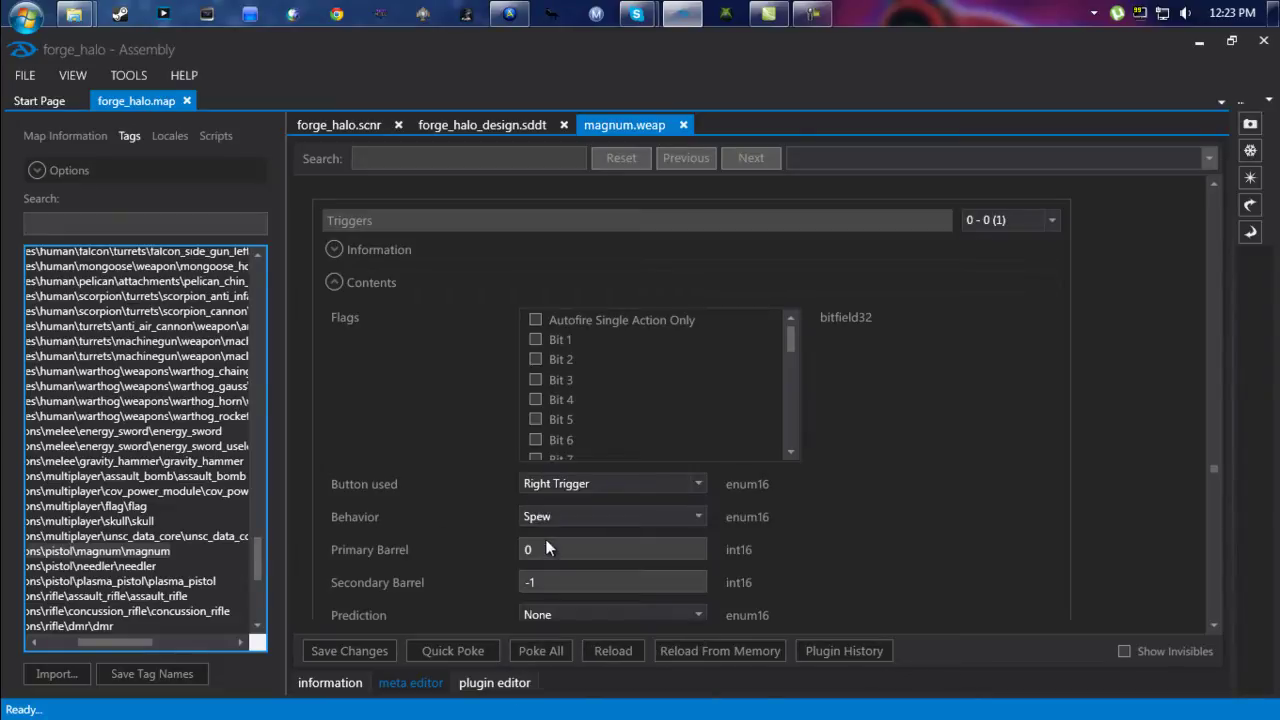
pyautogui.click(453, 651)
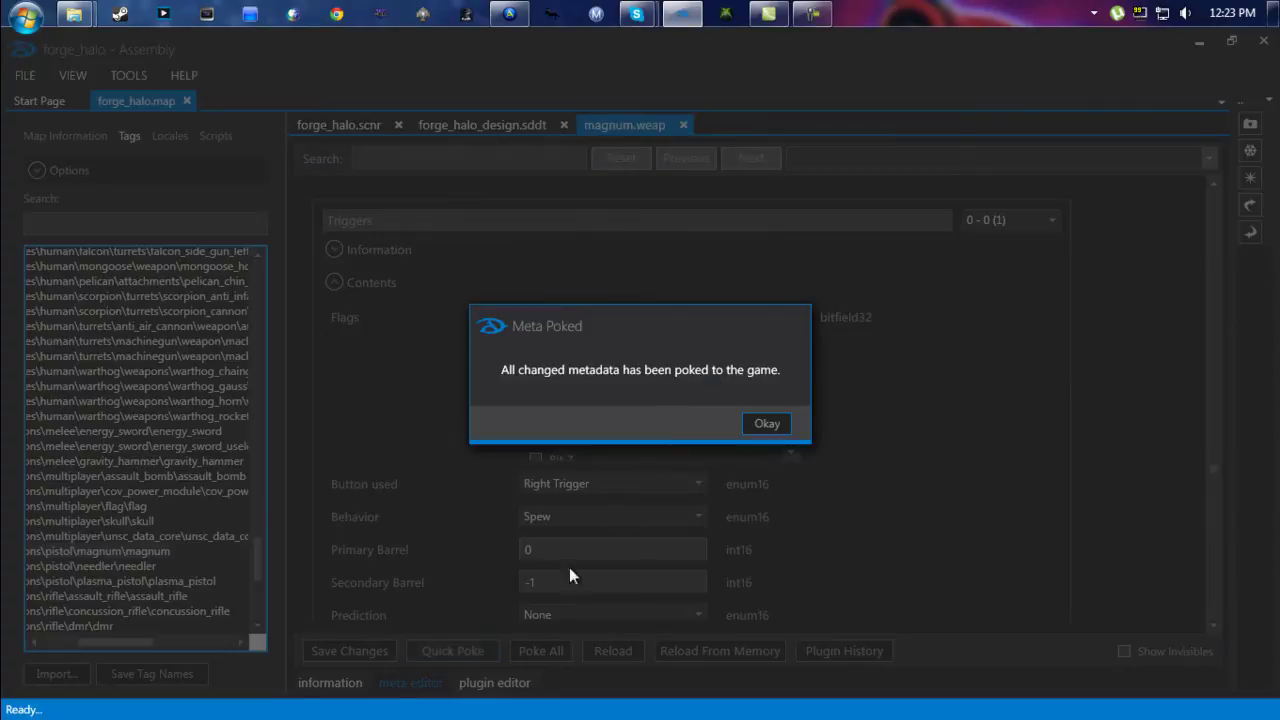
pyautogui.click(740, 428)
# Set the magnum's Shots Per Fire Min, Shots Per Fire Max and Rounds Per Shot to 0 and quick-poke the changes to the game
pyautogui.scroll(-7, 375, 507)
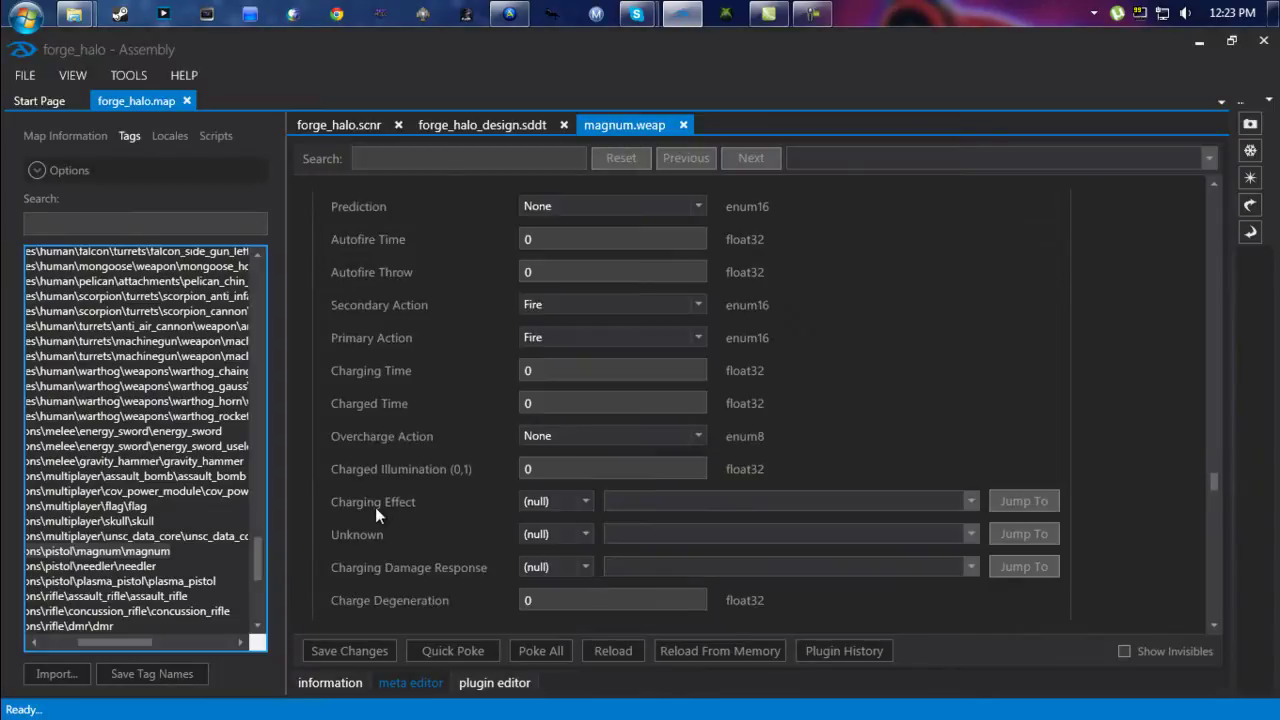
pyautogui.scroll(-6, 380, 511)
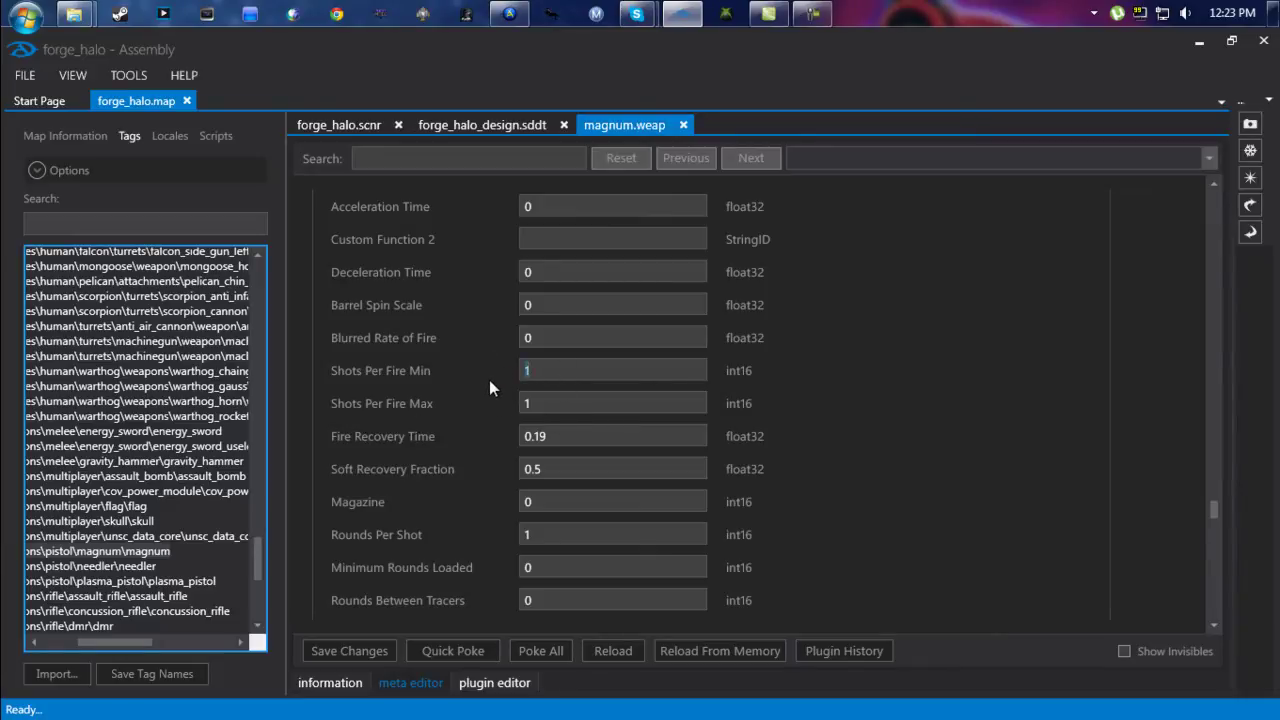
pyautogui.write('0')
pyautogui.doubleClick(524, 402)
pyautogui.write('0')
pyautogui.click(465, 651)
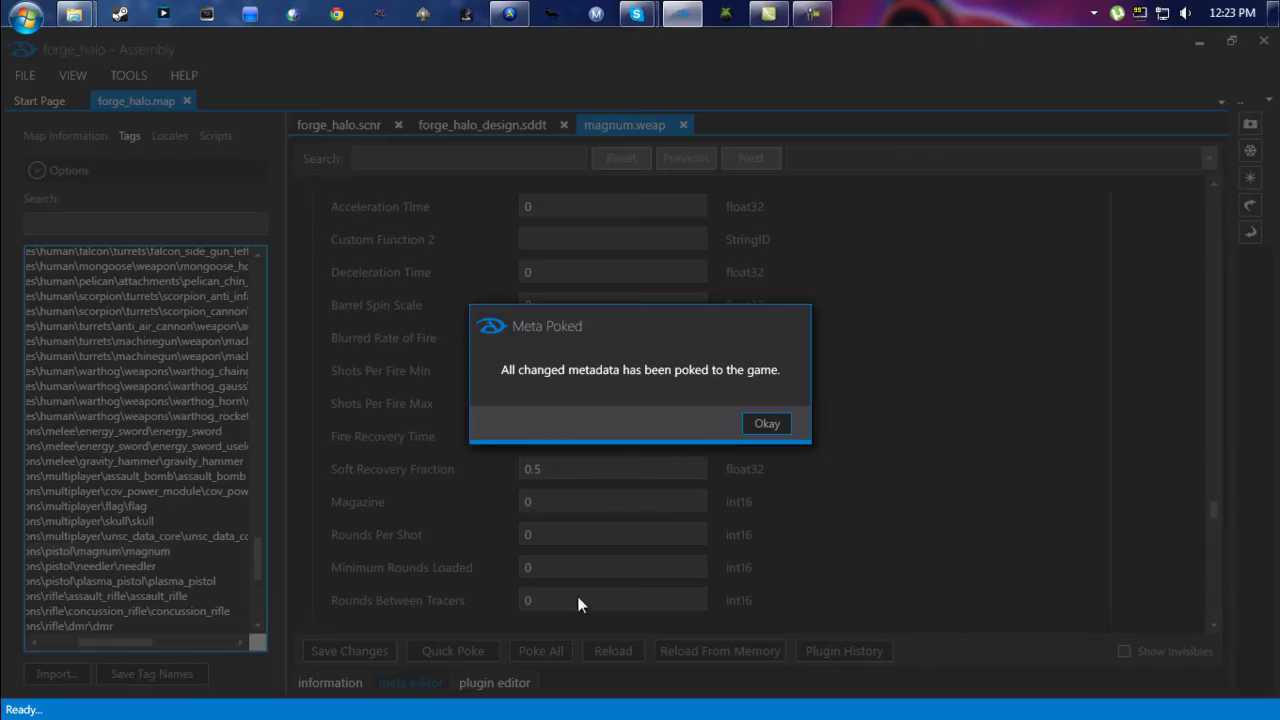
pyautogui.click(760, 429)
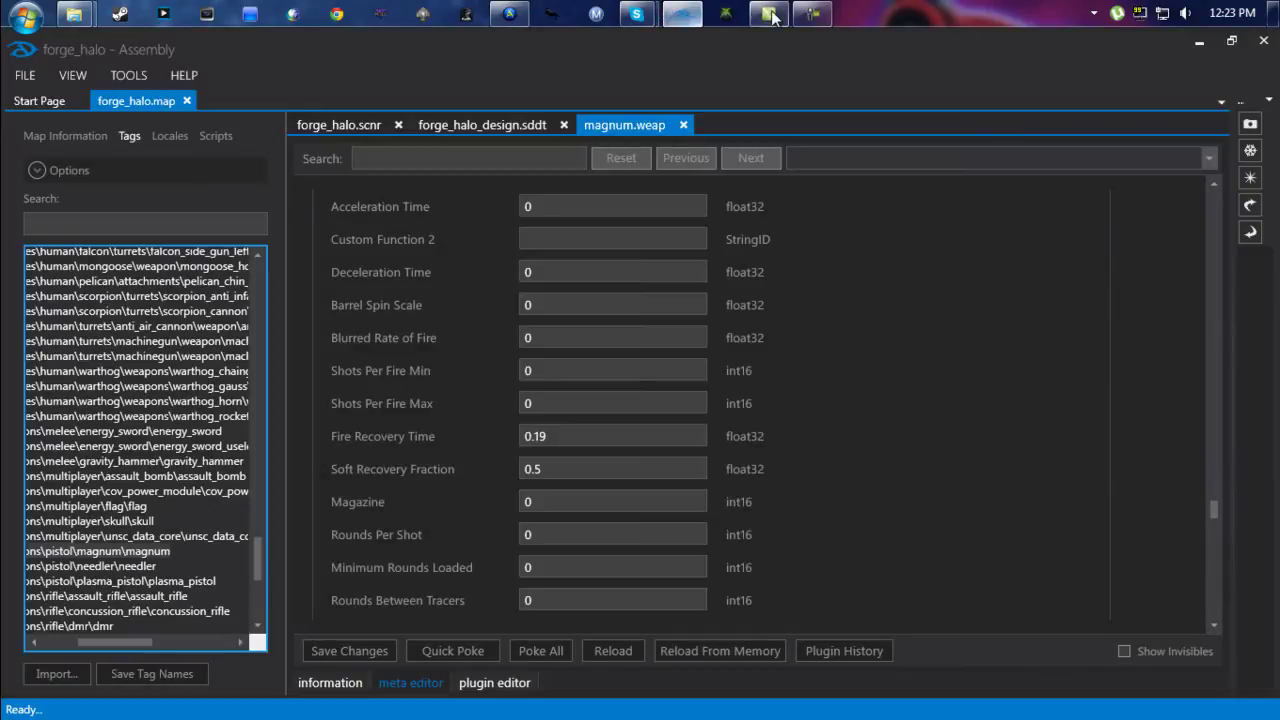
# Check the magnum changes and the open water area in the game through AVer MediaCenter 3D, and return to Assembly
pyautogui.click(509, 14)
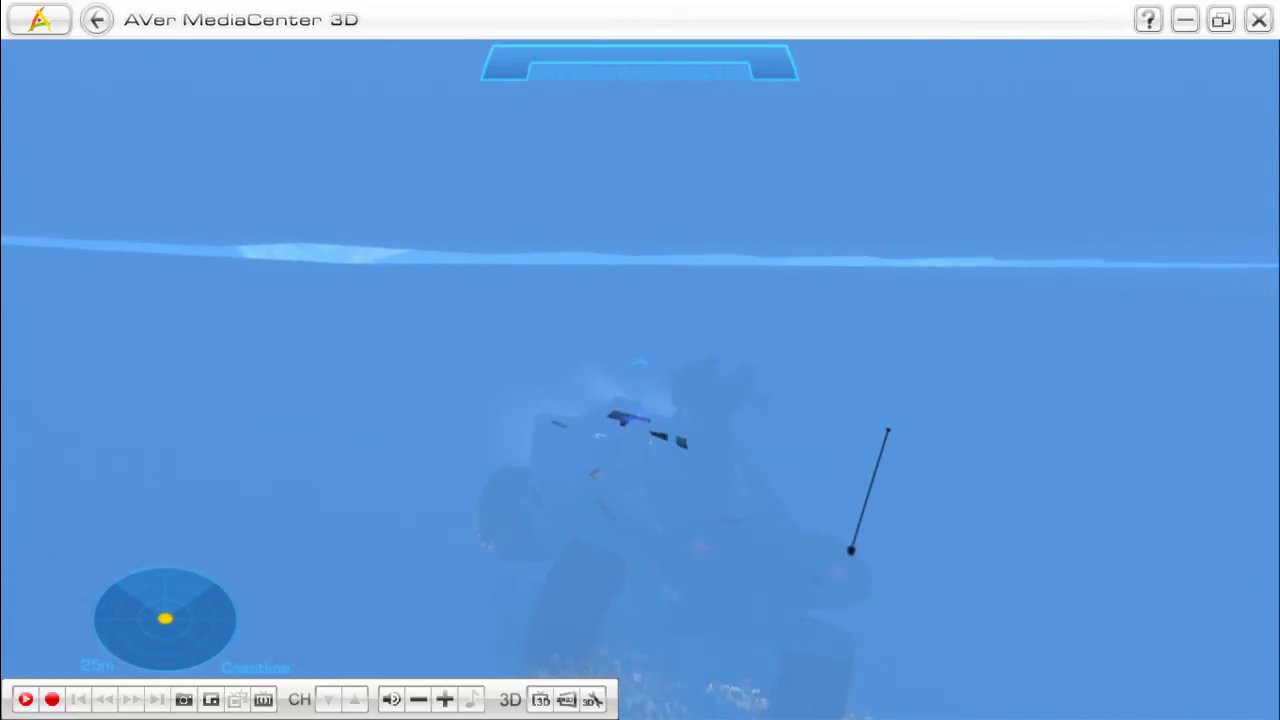
pyautogui.click(1174, 20)
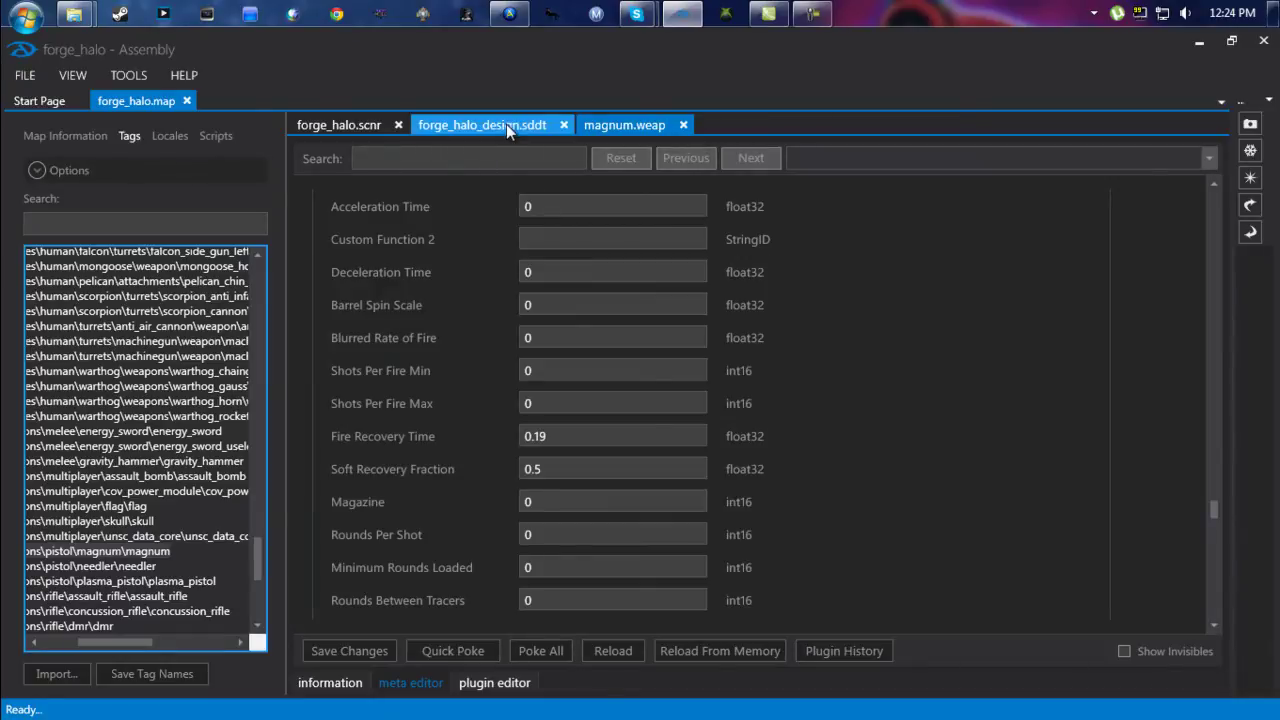
# In forge_halo_design.sddt, set the Water Shapes Z value to 150 and quick-poke the change to the game
pyautogui.scroll(-10, 469, 511)
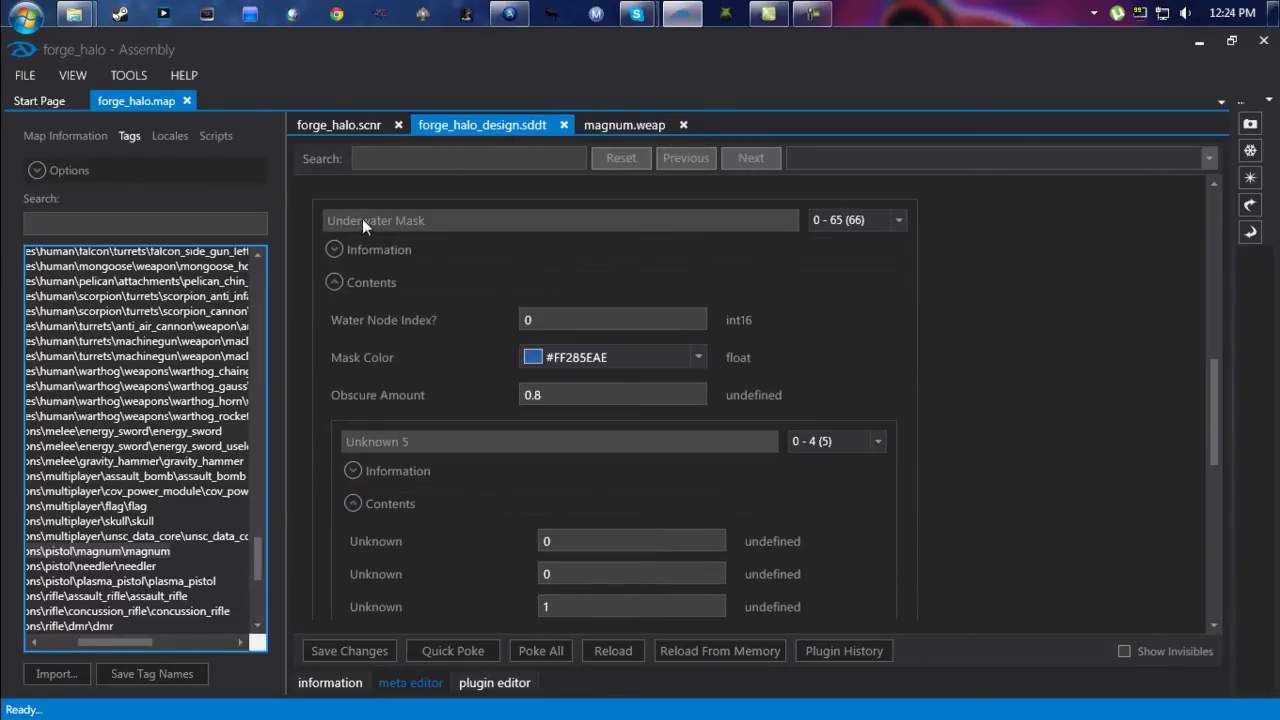
pyautogui.scroll(4, 487, 546)
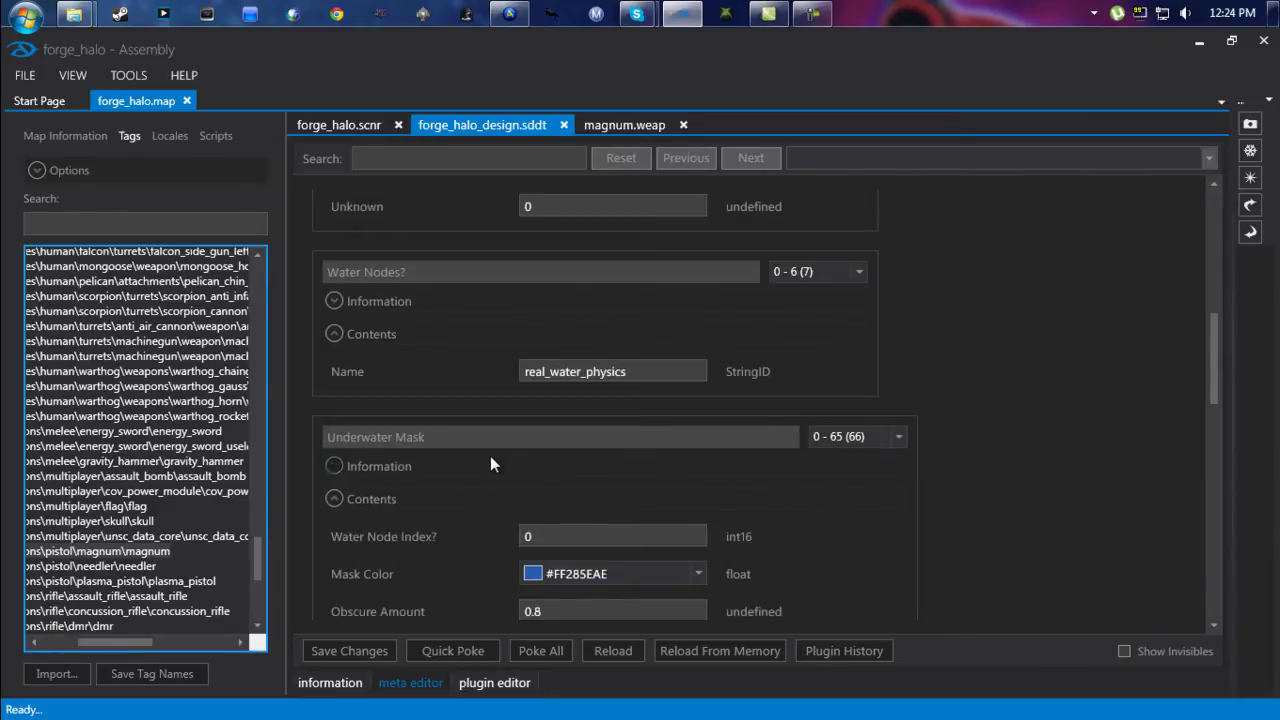
pyautogui.scroll(2, 490, 456)
pyautogui.scroll(3, 484, 460)
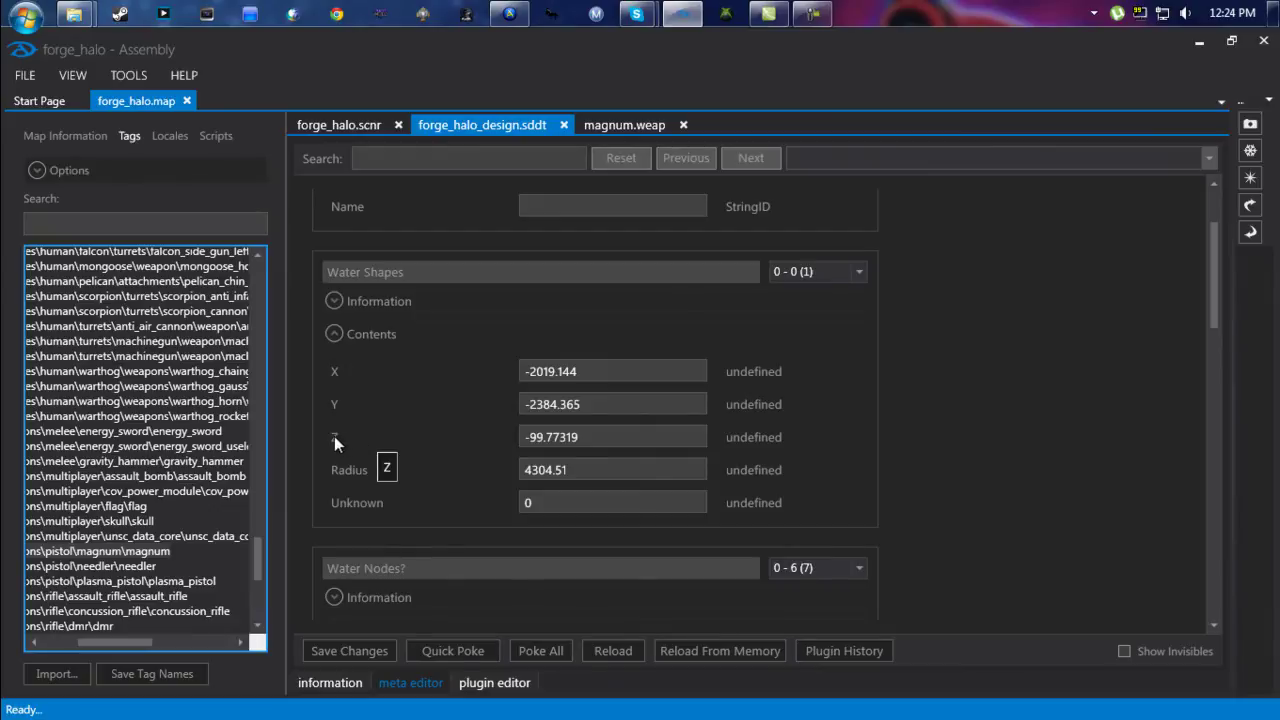
pyautogui.moveTo(606, 437); pyautogui.dragTo(360, 416)
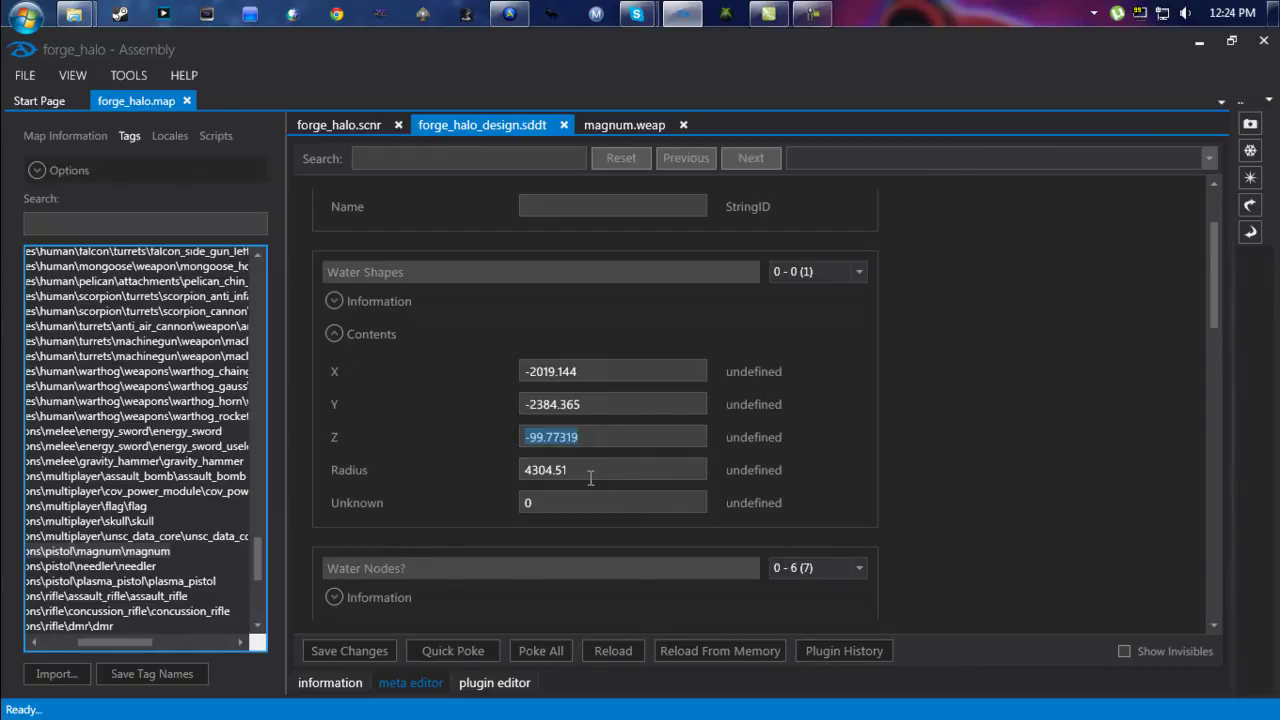
pyautogui.write('150')
pyautogui.scroll(3, 601, 400)
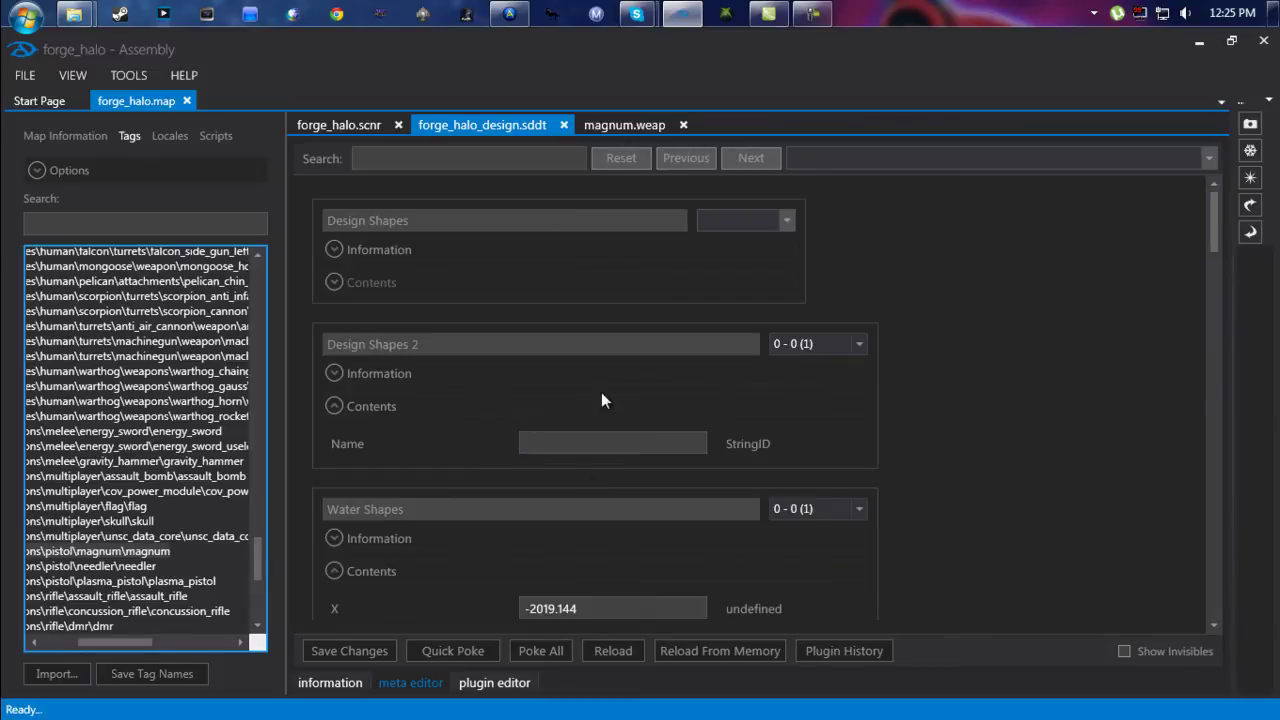
pyautogui.click(443, 656)
pyautogui.click(763, 424)
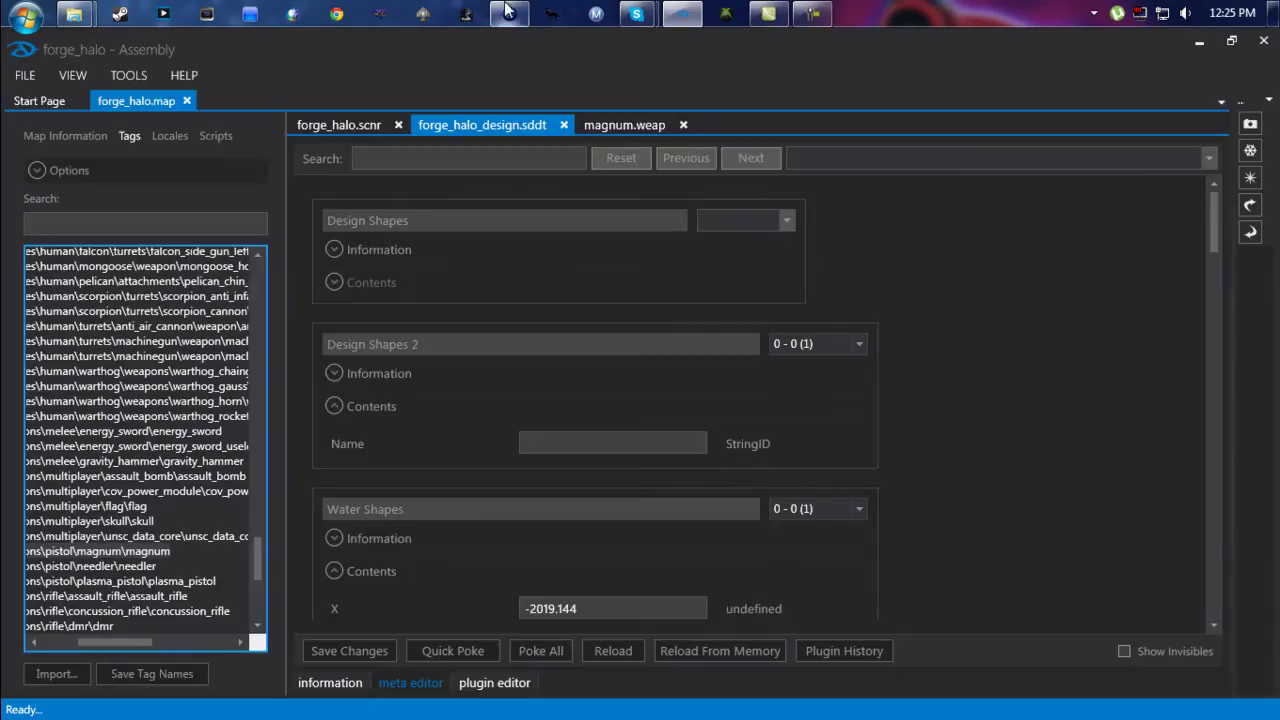